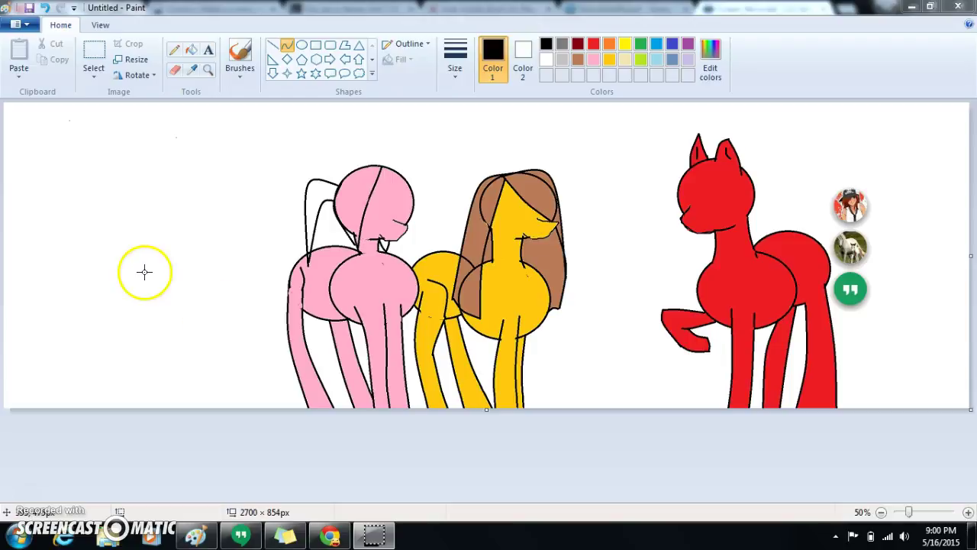
Switch to MovieStarPlanet in the browser and add "plz" to the end of the drawing-request status message
key(ctrl+z)
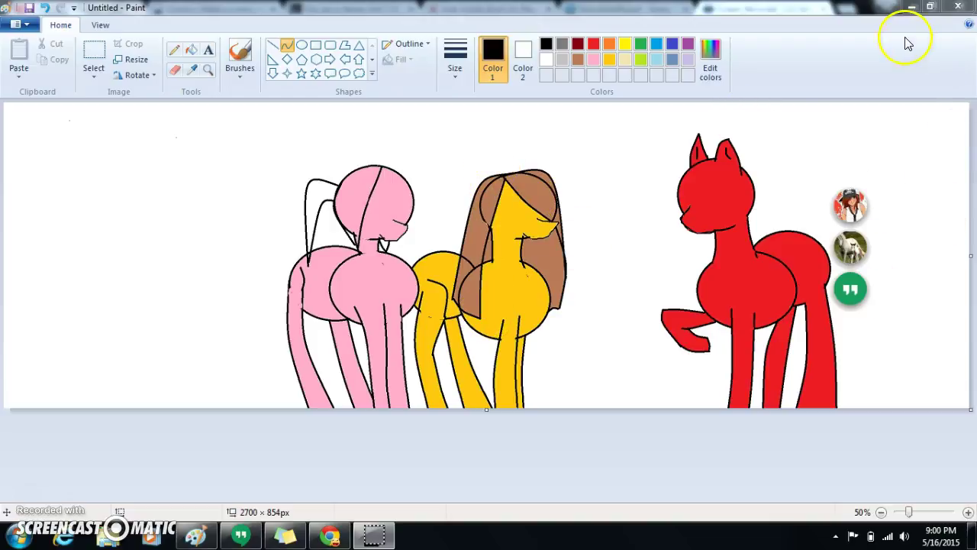
click(913, 9)
click(630, 9)
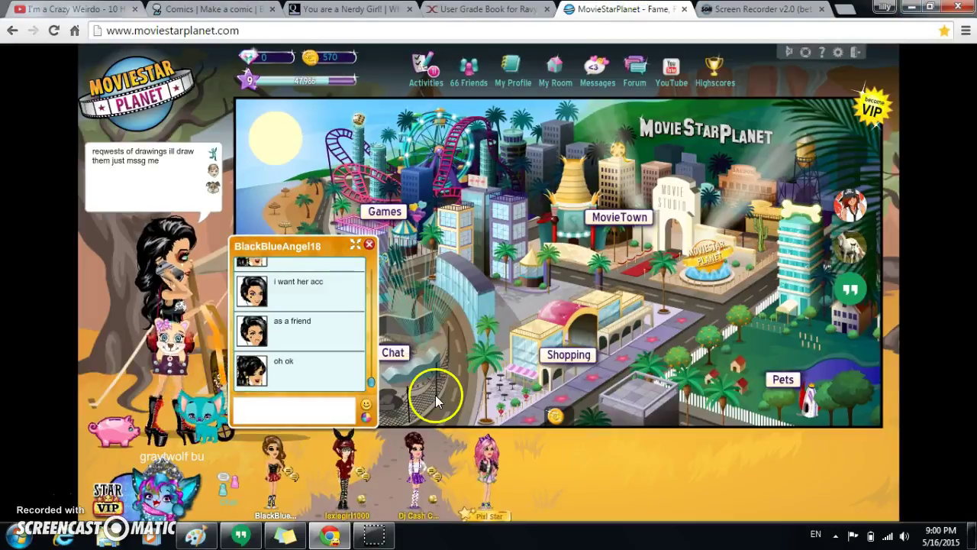
mouse_move(396, 540)
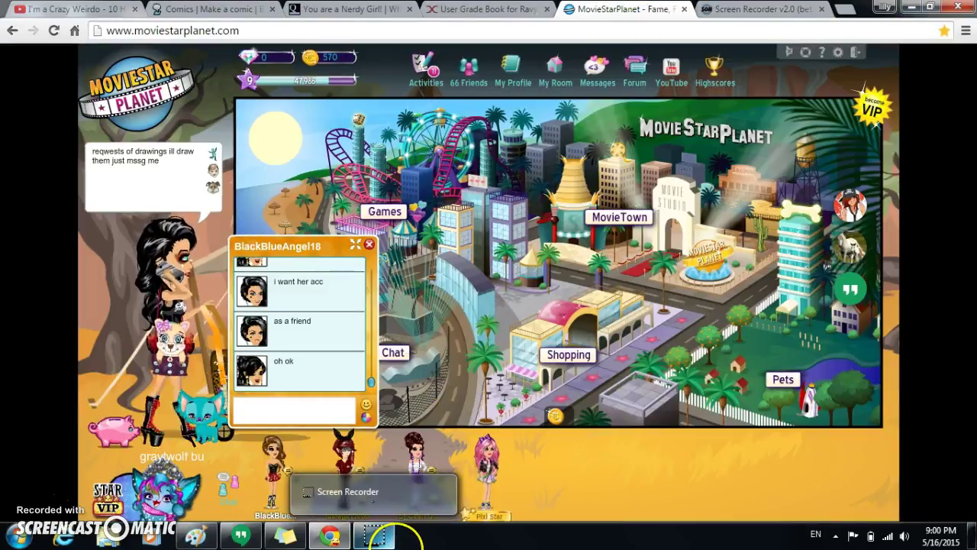
click(185, 168)
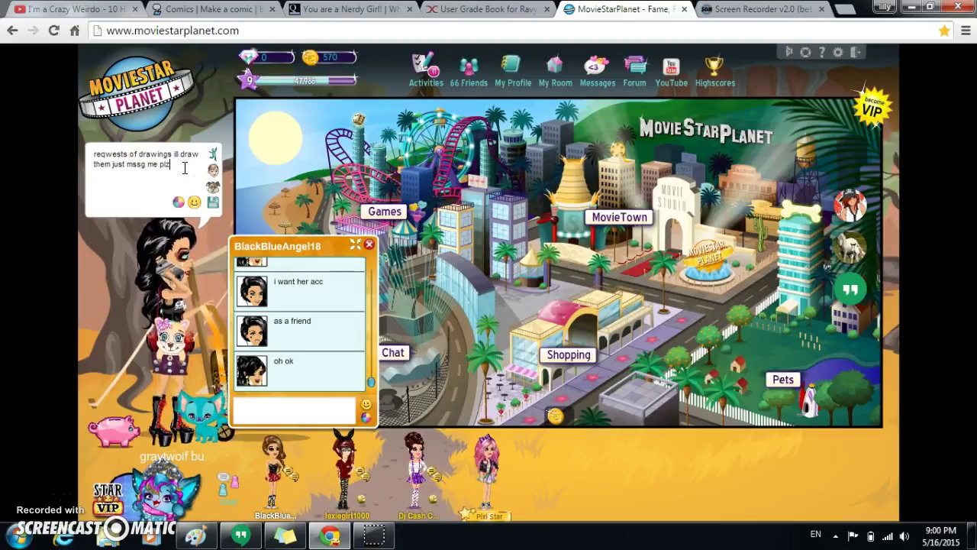
click(267, 290)
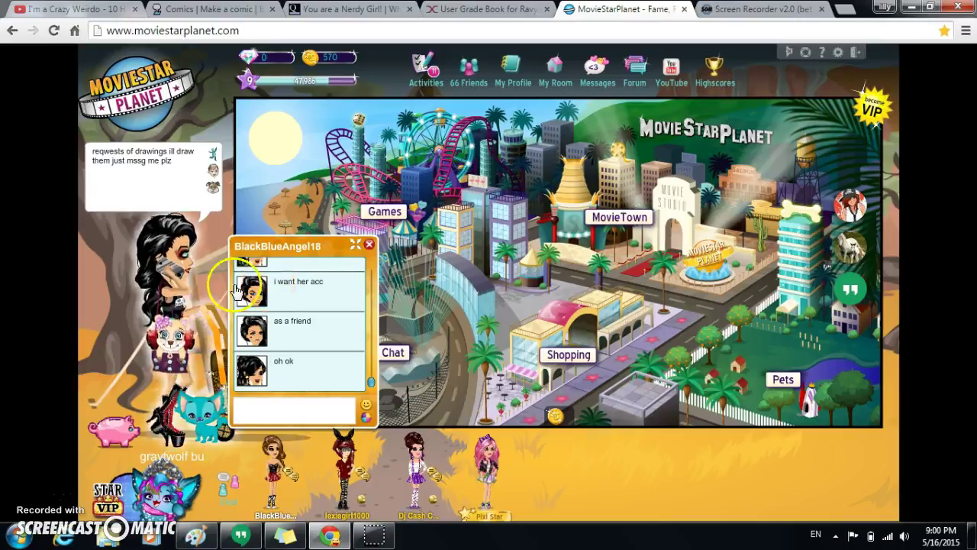
Switch to Paint, select the brush in black, and try outlining a longer muzzle on the red pony
mouse_move(330, 537)
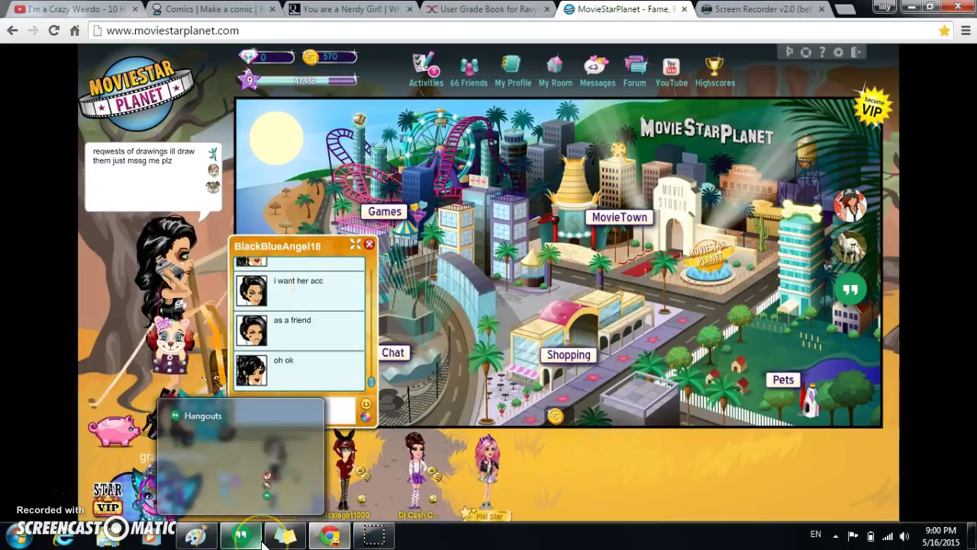
click(190, 540)
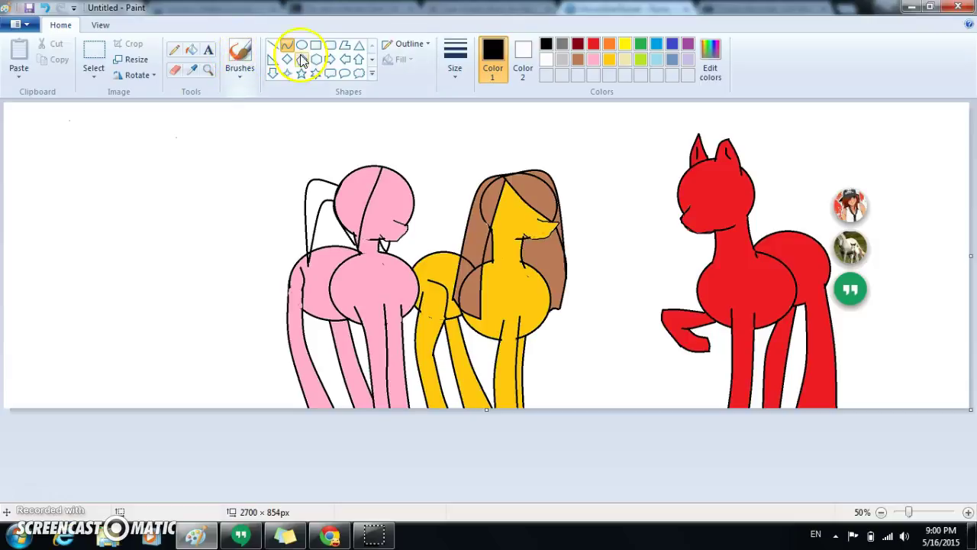
click(456, 64)
click(492, 172)
click(240, 55)
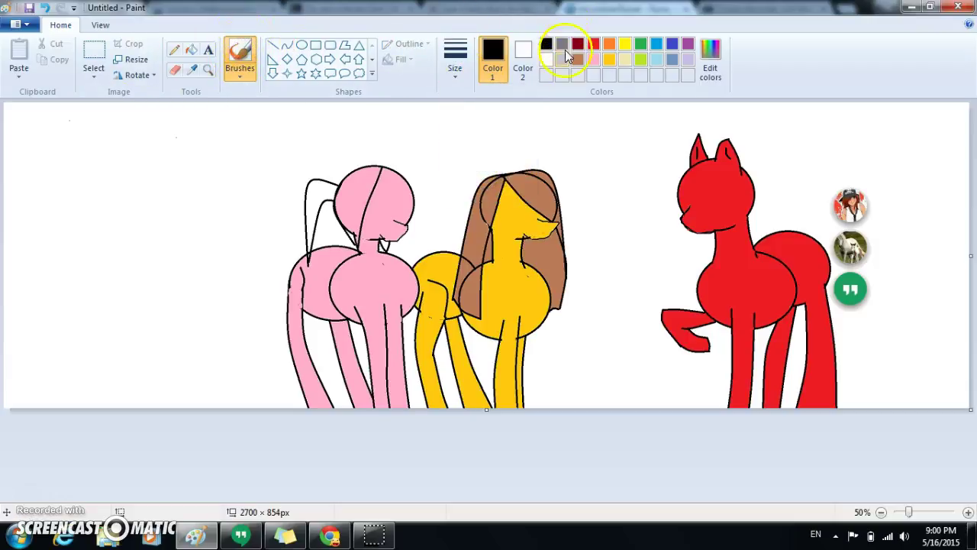
click(594, 43)
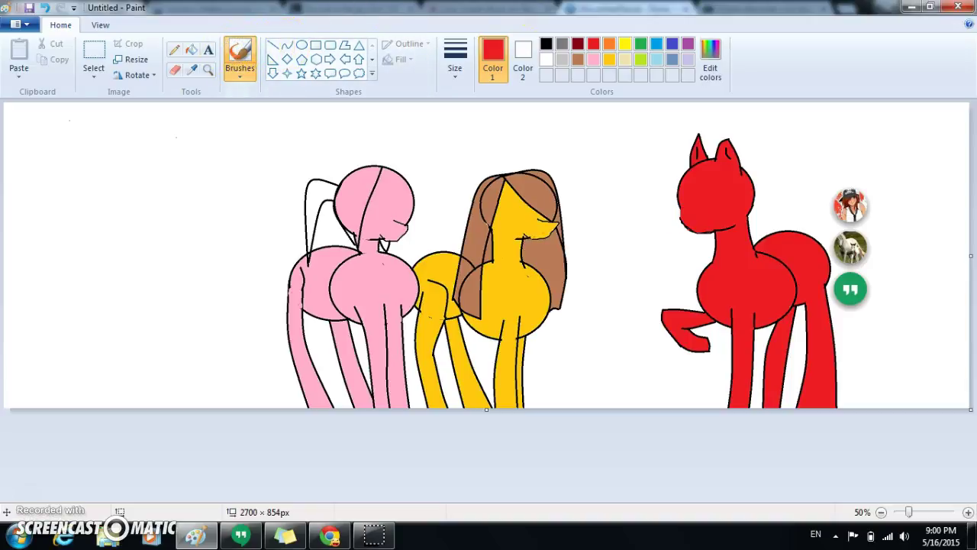
click(547, 43)
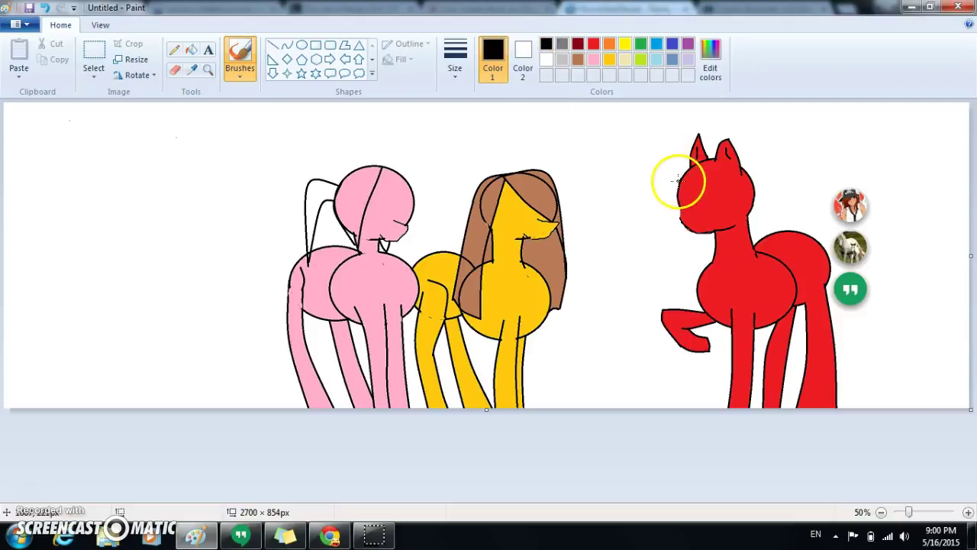
mouse_move(680, 190)
mouse_down()
mouse_move(681, 234)
mouse_move(712, 233)
mouse_up()
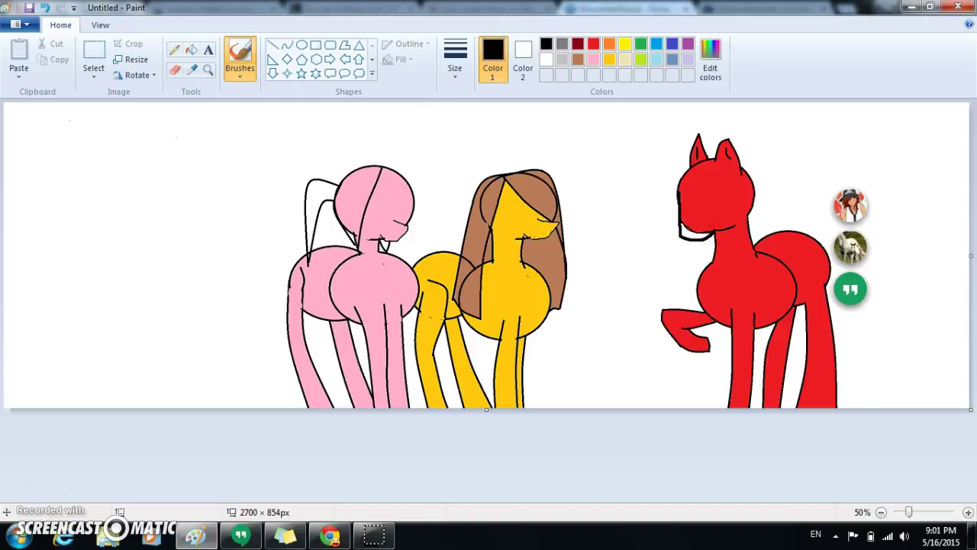
click(45, 7)
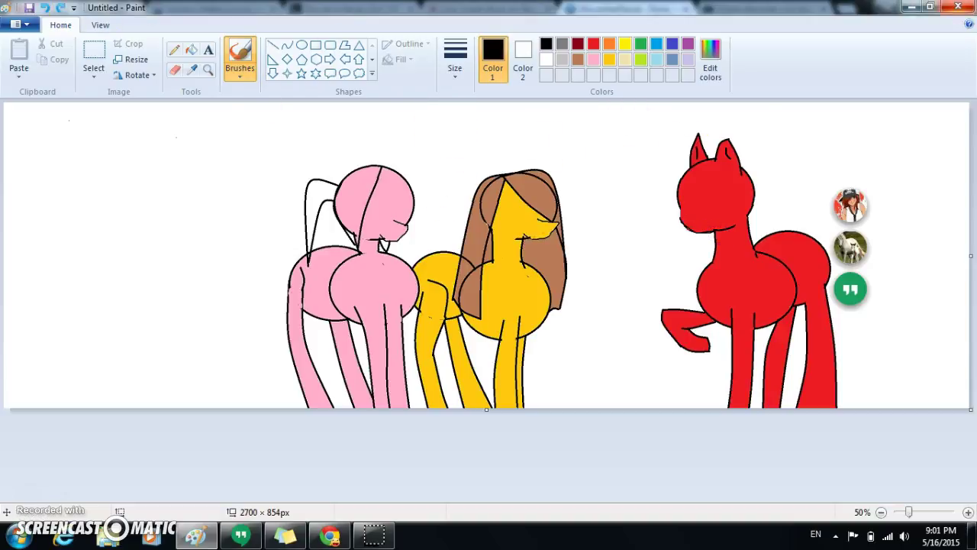
Return to MovieStarPlanet and send the chat replies "lol ok look at my channal later XD" and the channel name
click(911, 7)
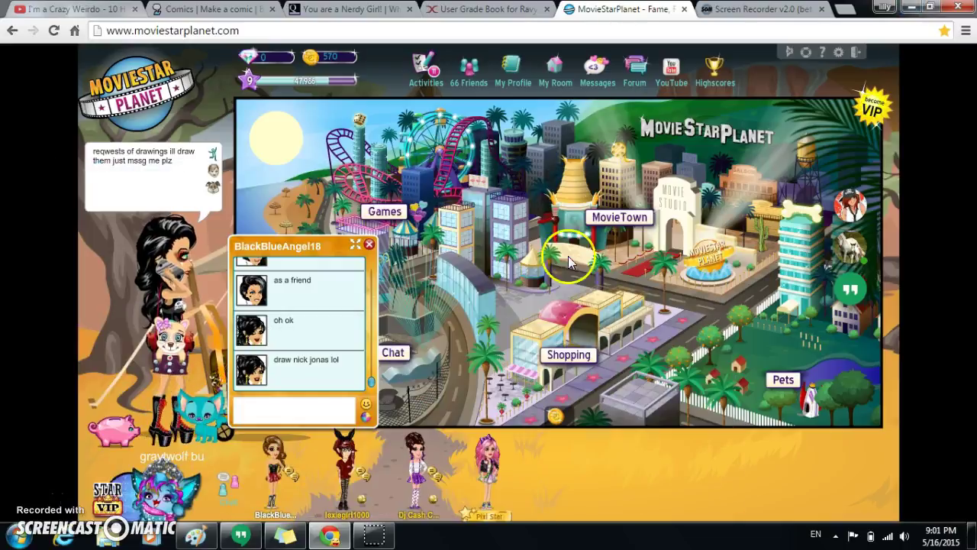
click(317, 397)
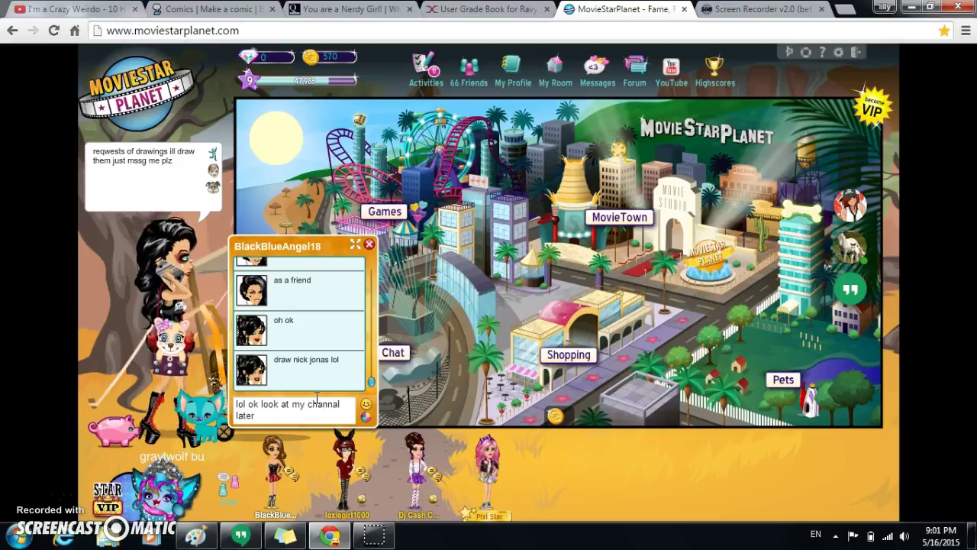
key(Return)
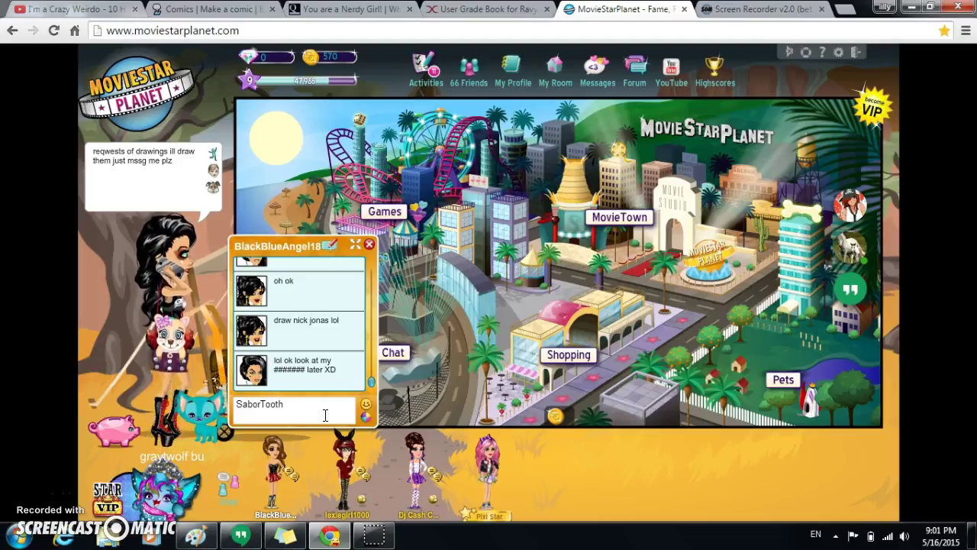
key(Return)
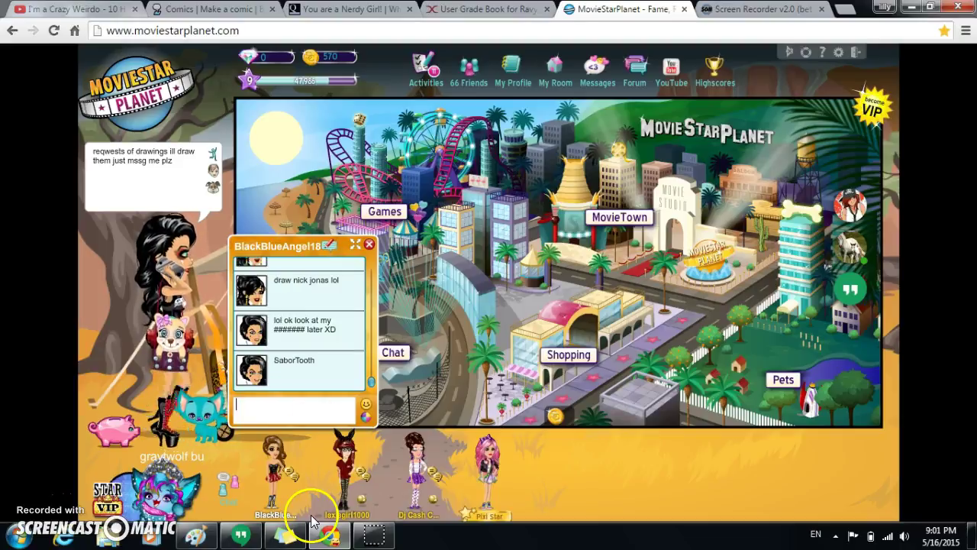
Switch back to Paint and brush a rounded black muzzle outline extending below the red pony's face
mouse_move(330, 536)
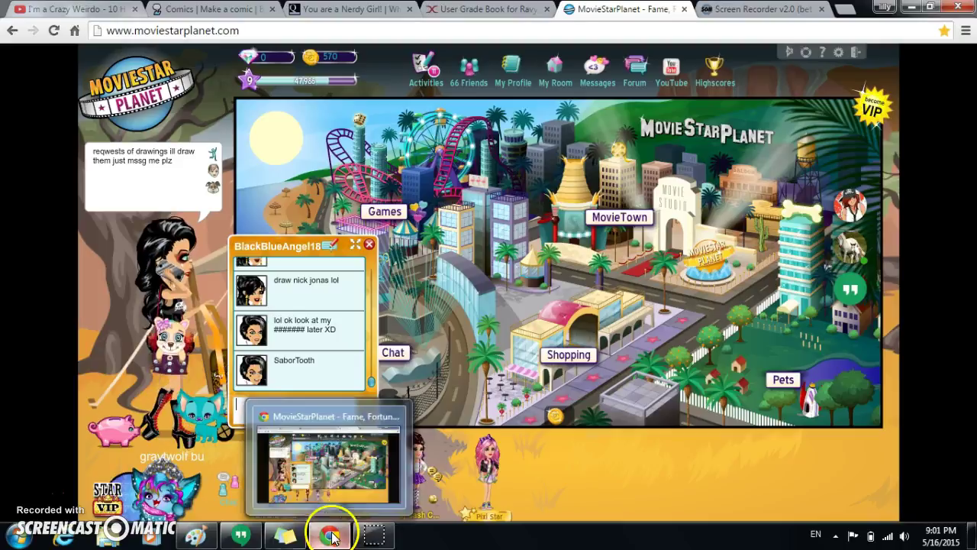
click(197, 536)
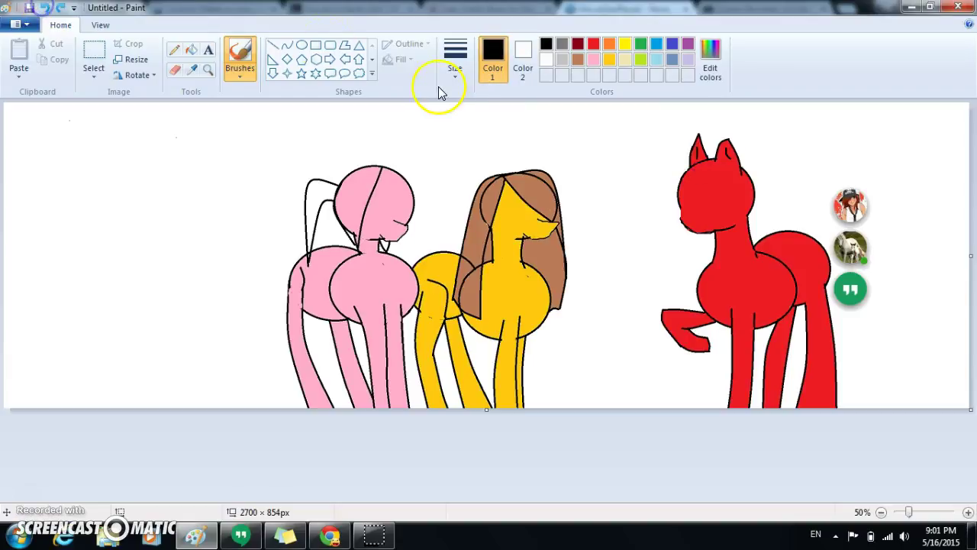
mouse_move(697, 159)
mouse_down()
mouse_move(680, 185)
mouse_move(676, 236)
mouse_move(691, 249)
mouse_move(716, 233)
mouse_up()
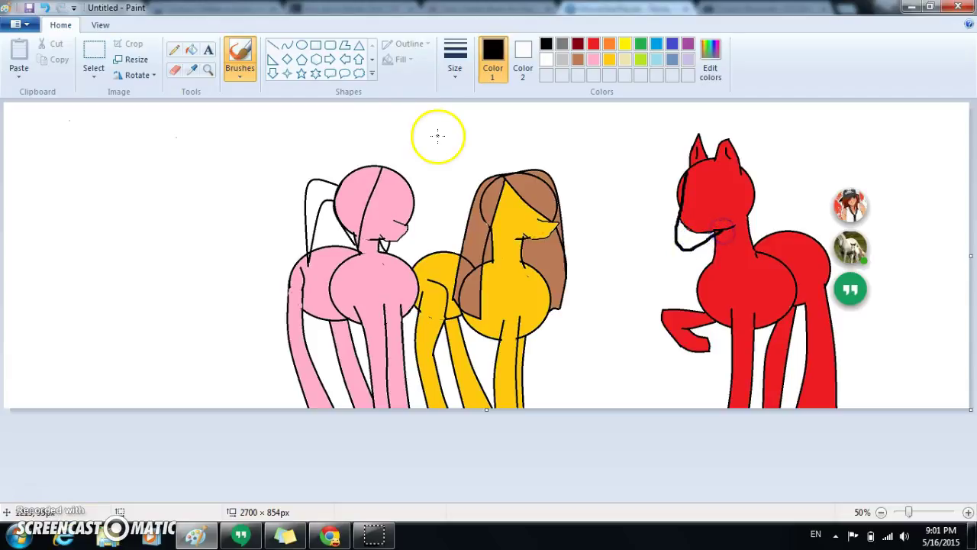
click(45, 7)
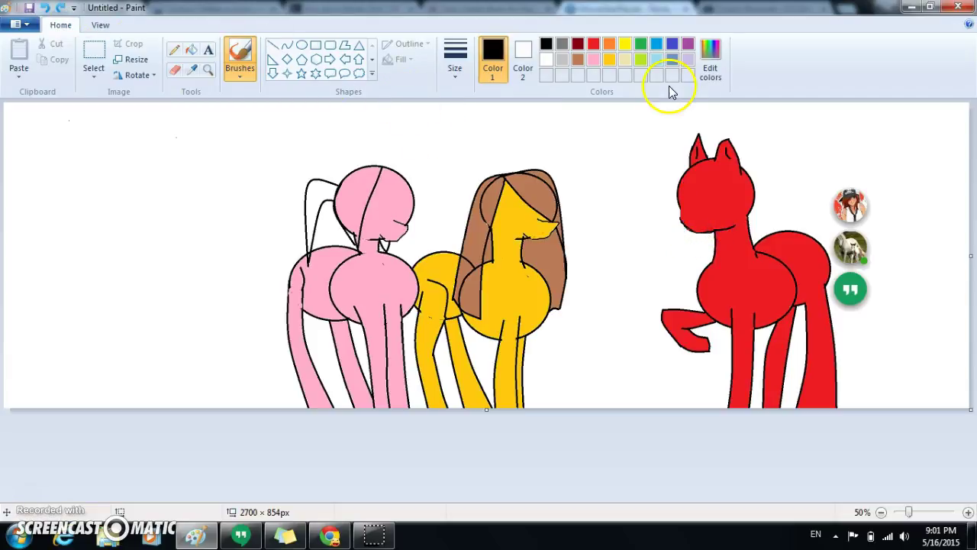
mouse_move(682, 175)
mouse_down()
mouse_move(675, 236)
mouse_move(686, 249)
mouse_move(723, 229)
mouse_up()
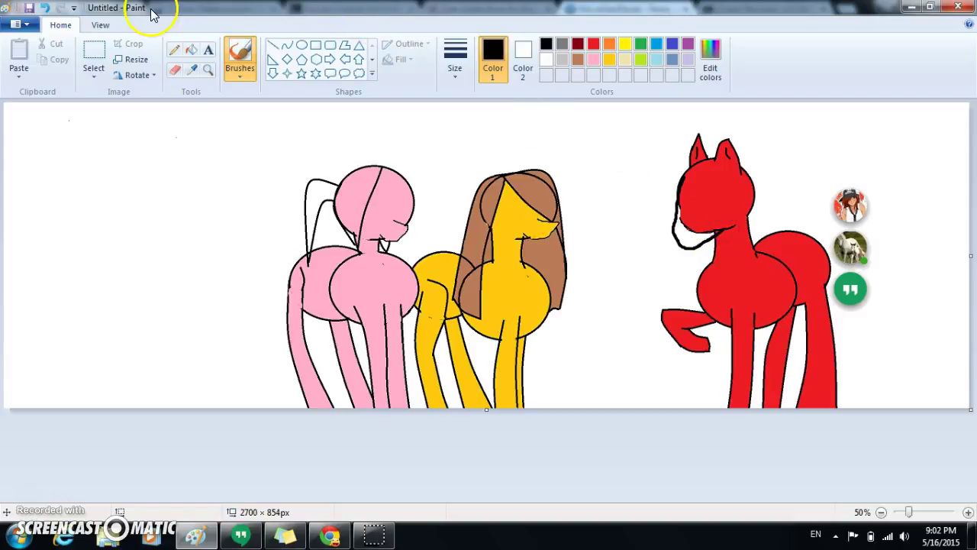
Brush red over the old face outline inside the new muzzle and fill the muzzle with red
click(595, 44)
drag(677, 196, 679, 206)
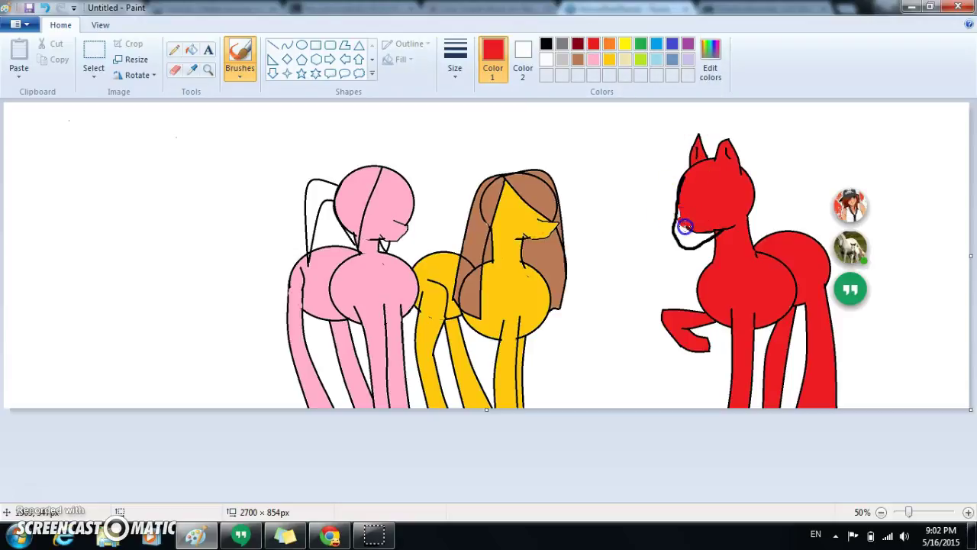
drag(677, 221, 680, 209)
click(192, 51)
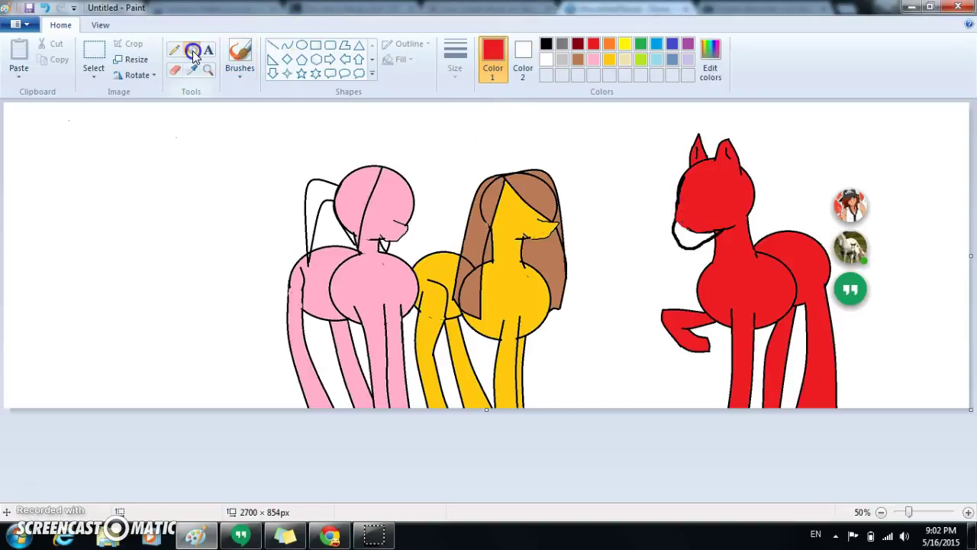
click(690, 241)
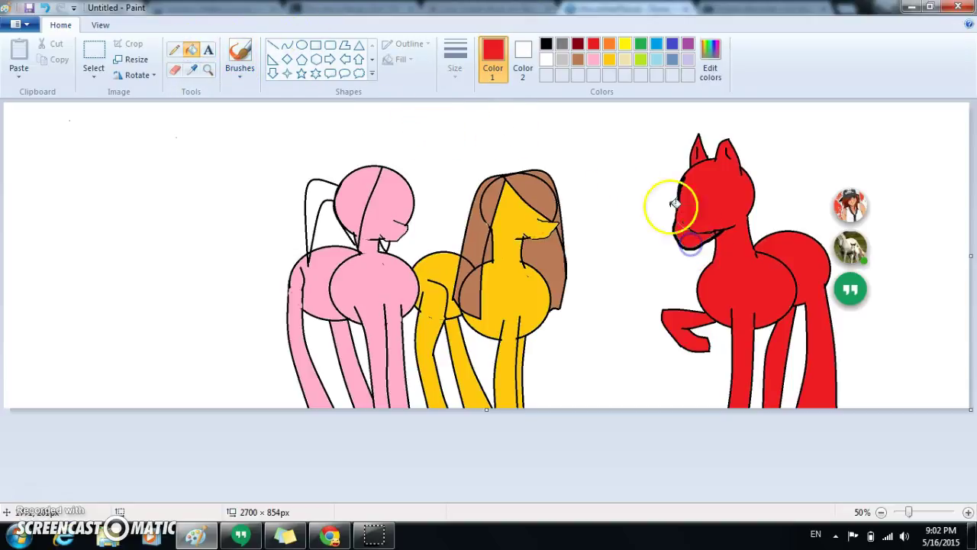
Brush red over the leftover black chin line inside the red pony's muzzle
click(240, 53)
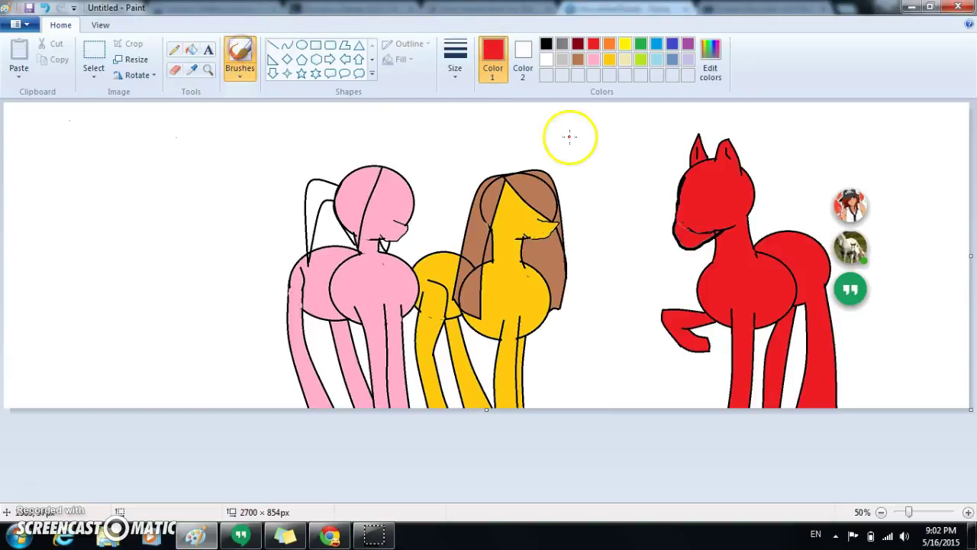
click(684, 225)
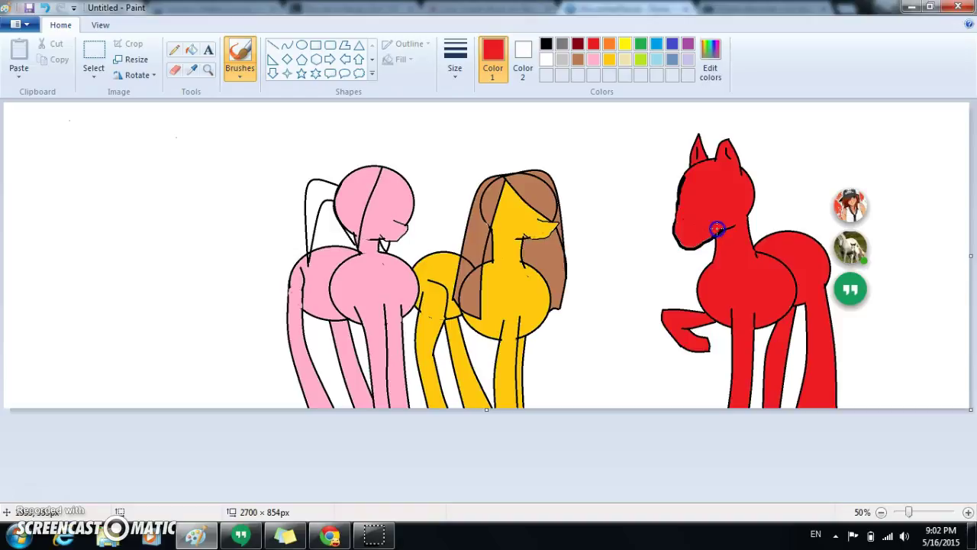
drag(700, 238, 729, 228)
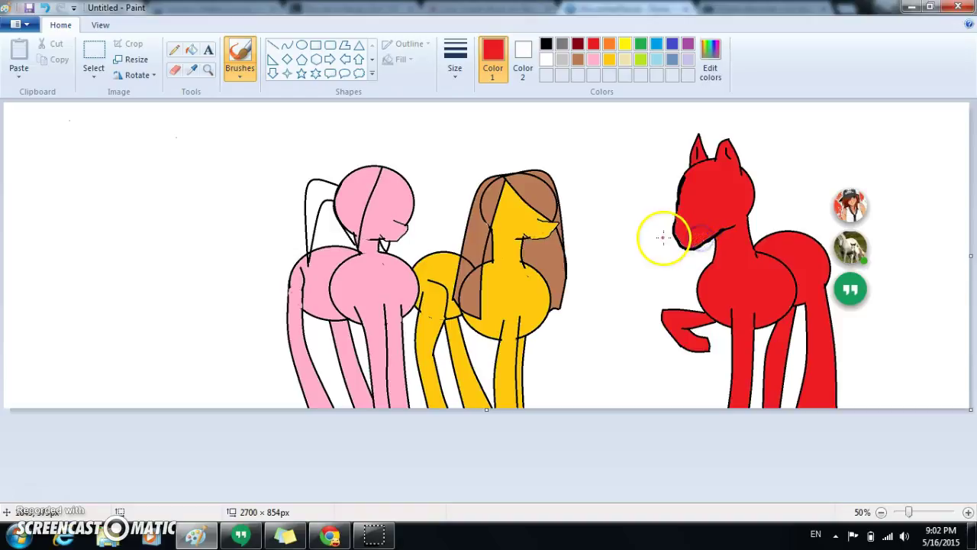
Check the MovieStarPlanet chat for new messages and return to Paint
click(912, 7)
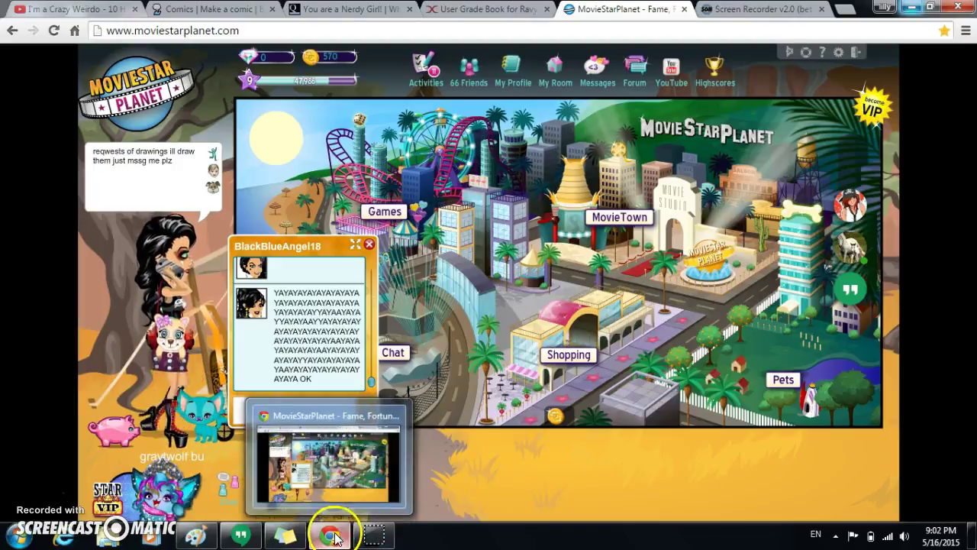
mouse_move(202, 533)
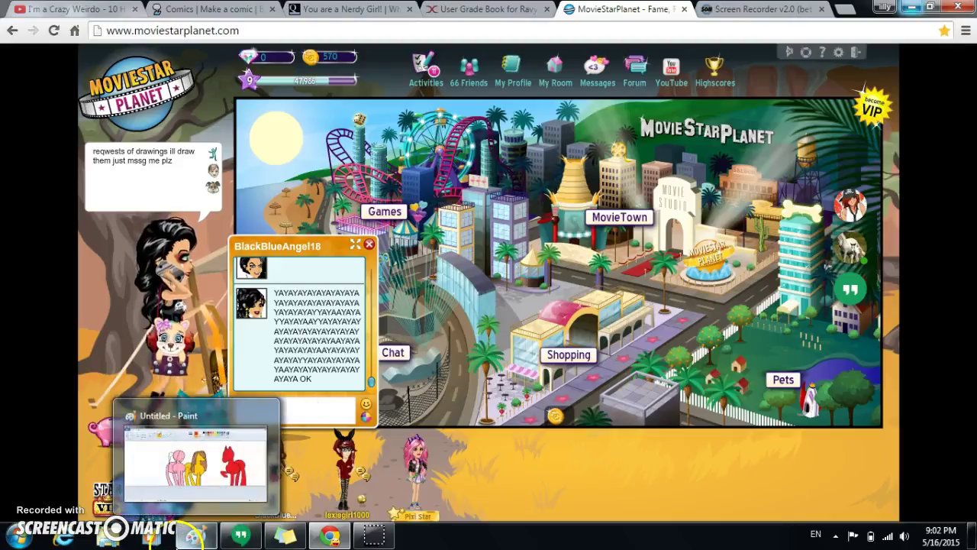
click(195, 535)
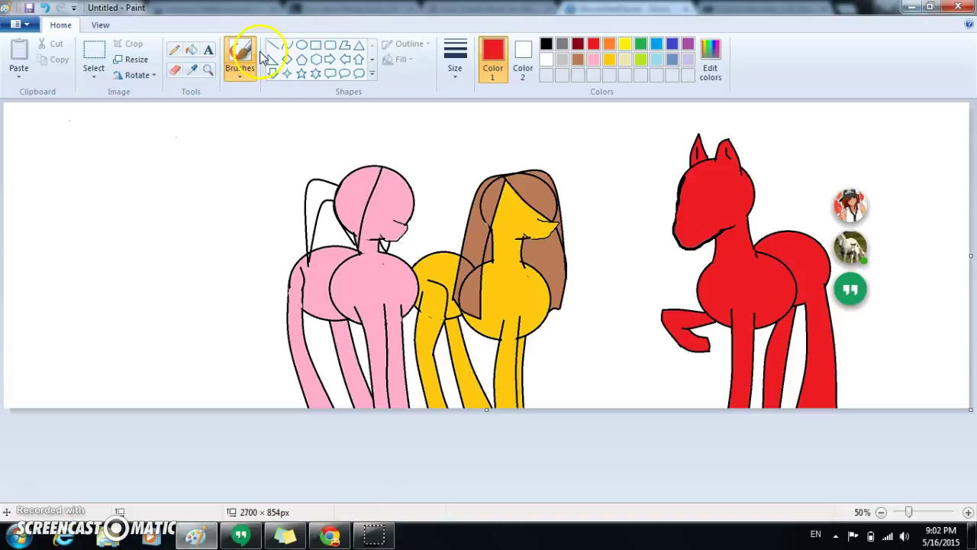
Fill the pink pony's hair, ponytail and the small hair areas beside the neck with brown
click(195, 52)
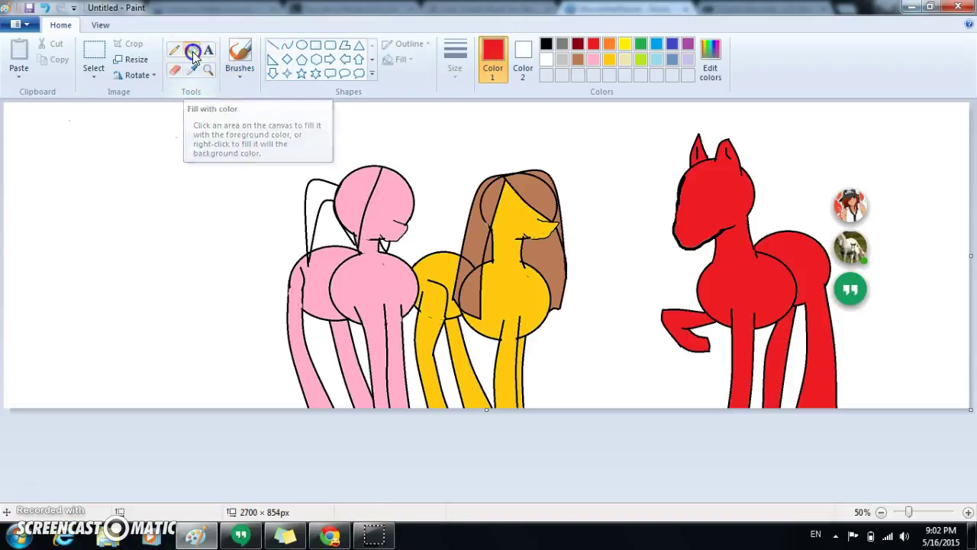
click(578, 43)
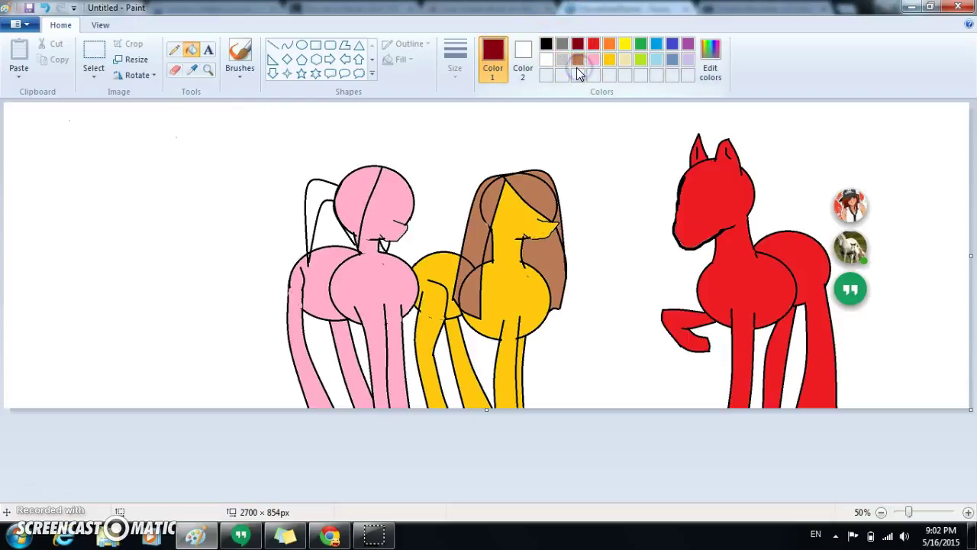
click(578, 60)
click(359, 195)
click(309, 205)
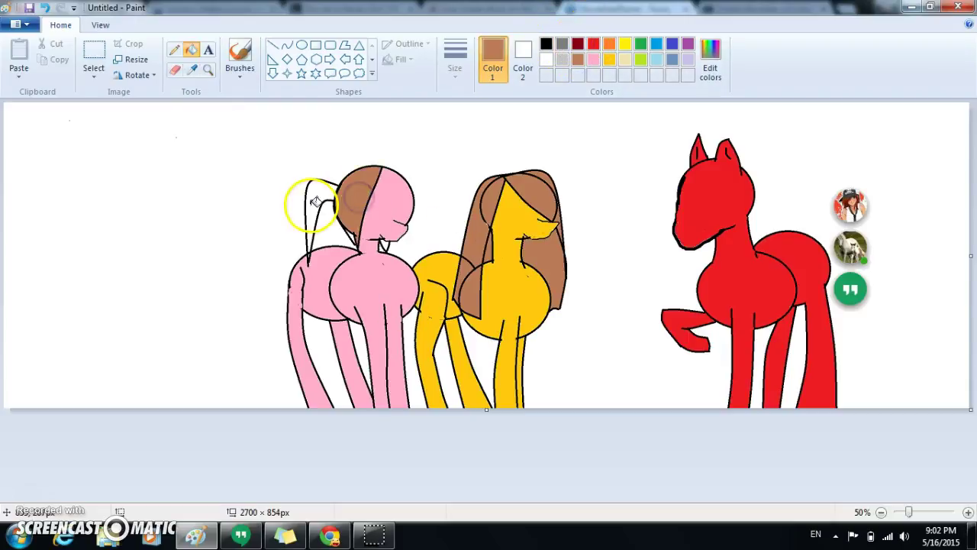
click(381, 243)
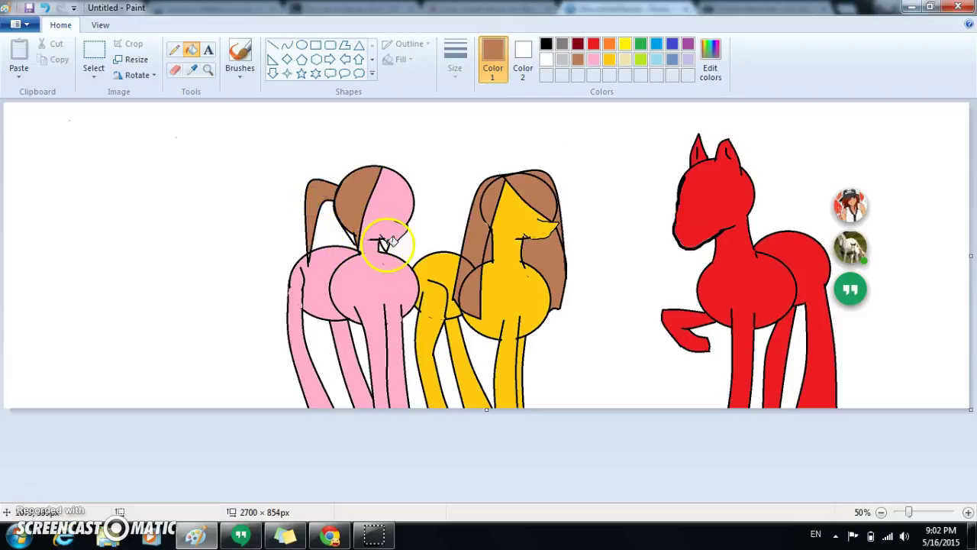
click(356, 233)
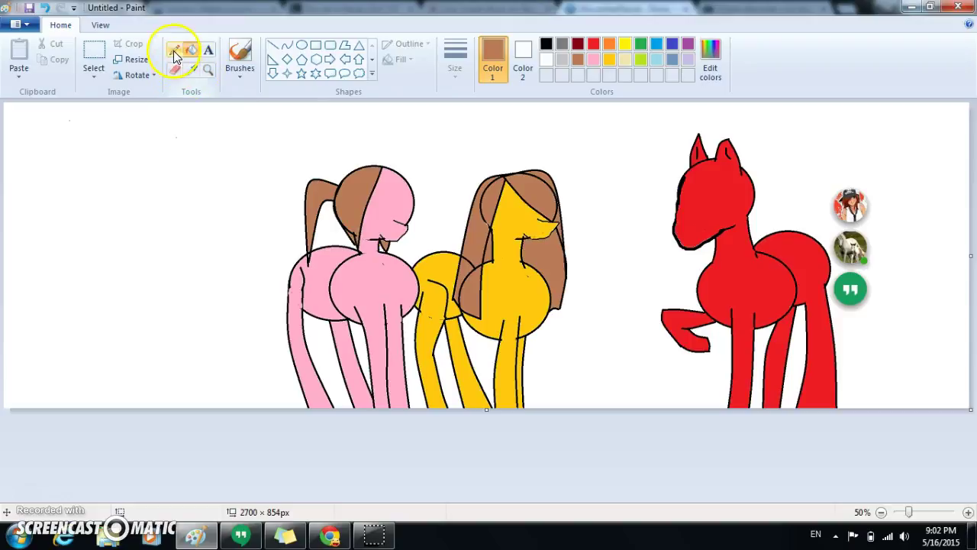
Brush brown over the stray black outline at the lower end of the pink pony's hair, beside the neck
click(239, 53)
click(354, 233)
drag(356, 237, 351, 235)
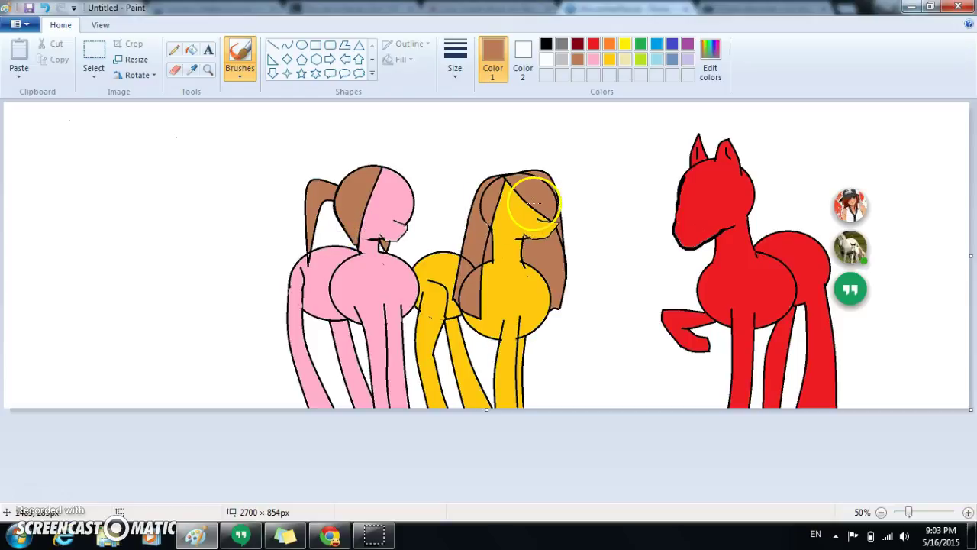
Brush brown over the old round head outline showing through the yellow pony's hair
click(485, 222)
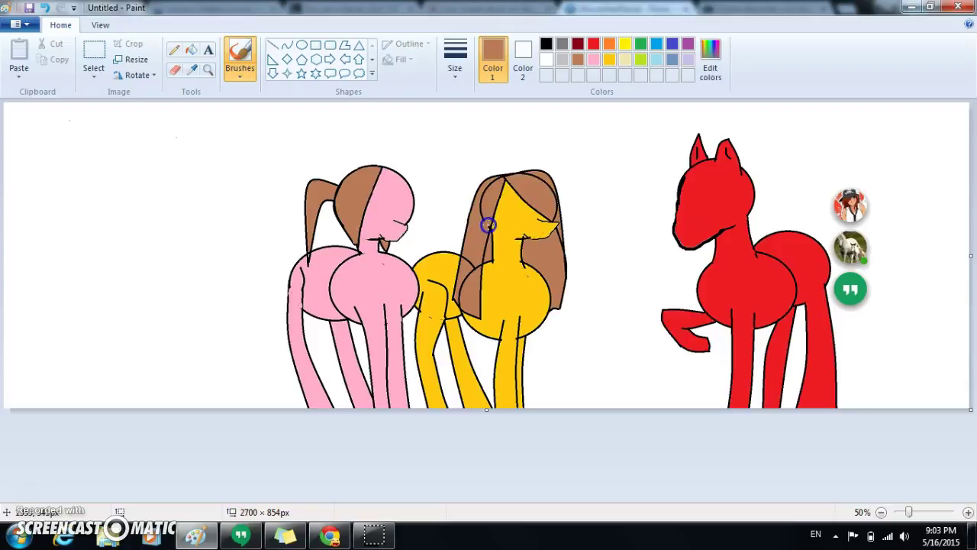
mouse_move(481, 219)
mouse_down()
mouse_move(483, 211)
mouse_move(480, 219)
mouse_up()
drag(480, 205, 479, 198)
drag(483, 193, 522, 175)
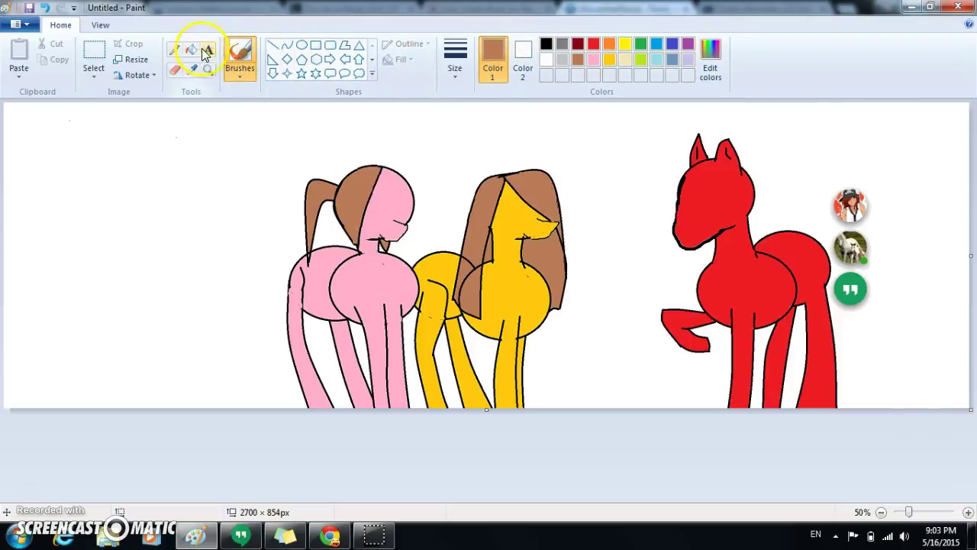
Brush brown over the stray black marks beneath the parting at the crown of the yellow pony's hair
click(209, 69)
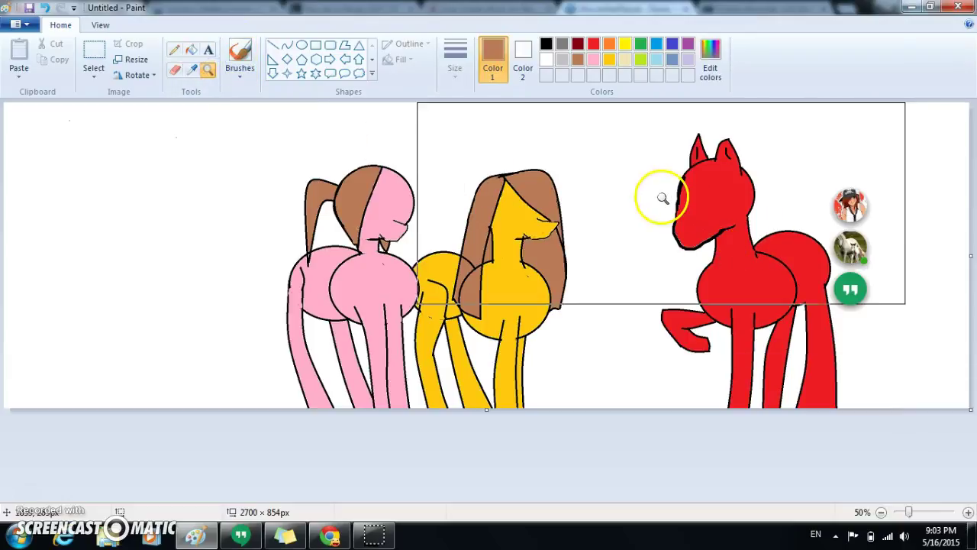
click(521, 229)
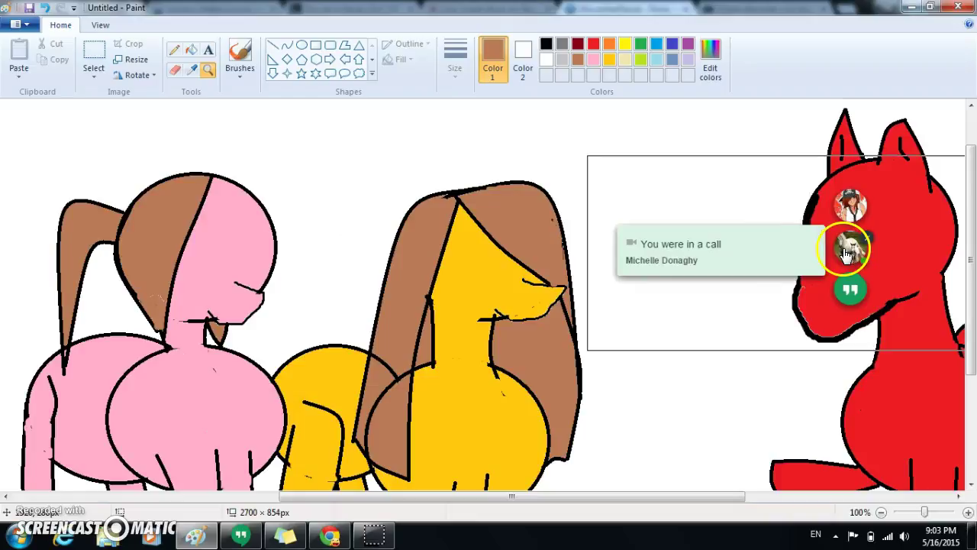
click(536, 258)
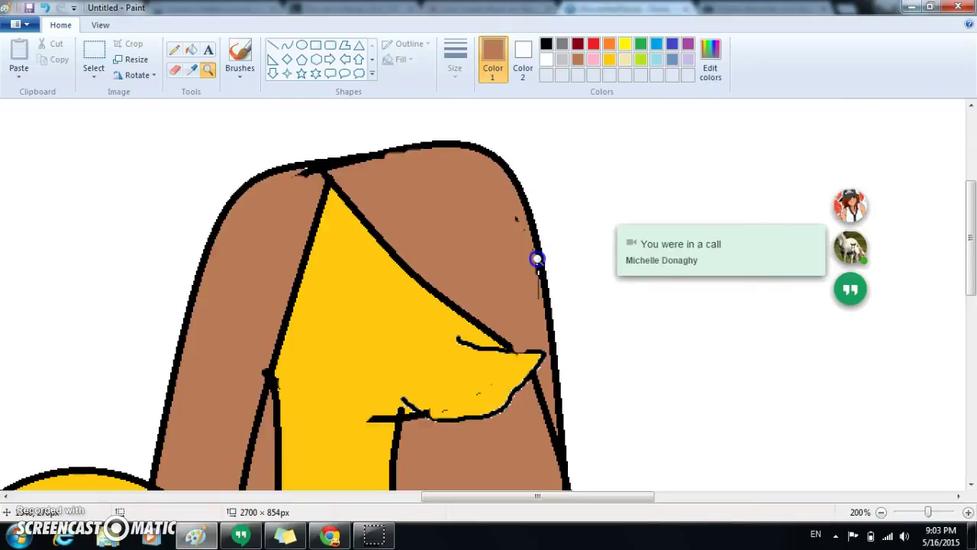
click(424, 314)
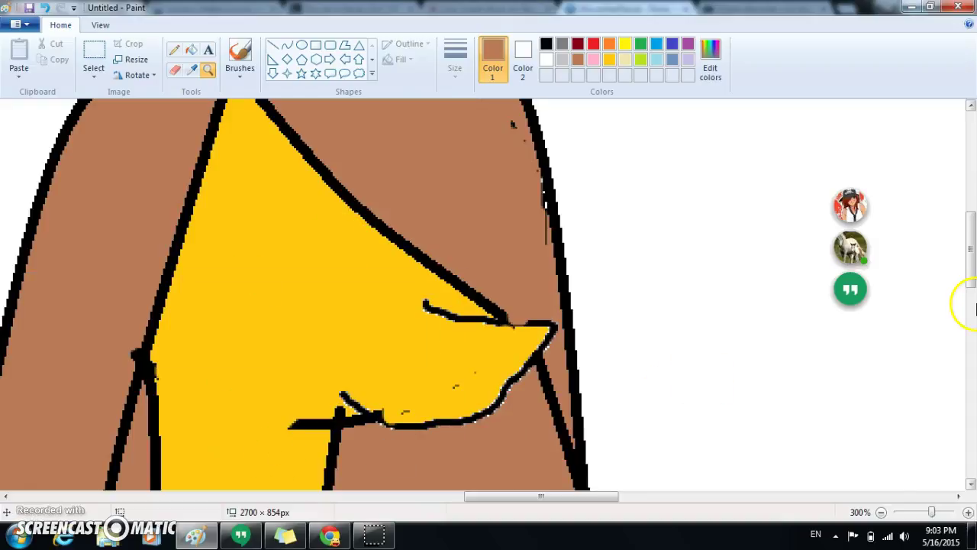
drag(971, 263, 970, 252)
drag(515, 498, 484, 508)
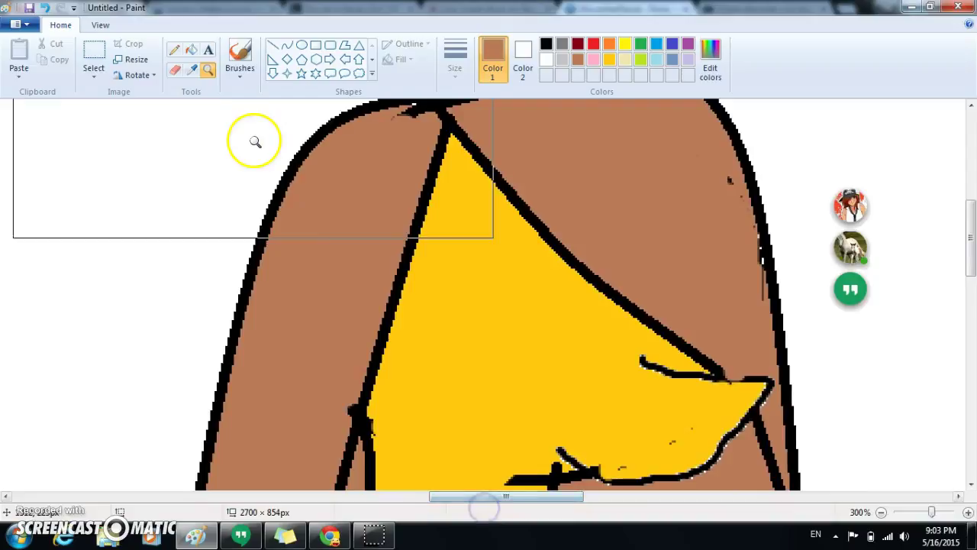
click(232, 50)
drag(366, 120, 407, 119)
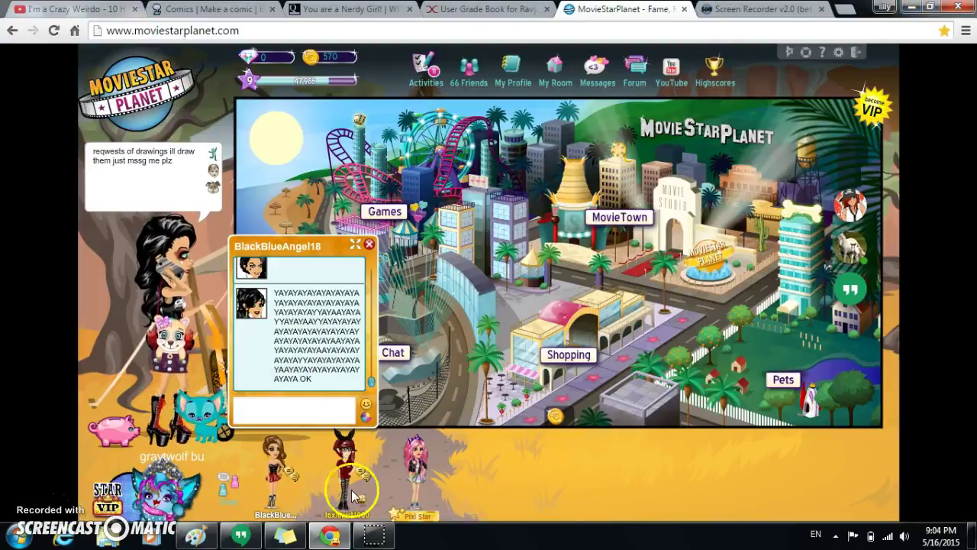
Reply "lol" in the open MovieStarPlanet chat and return to Paint
click(333, 412)
text(lol)
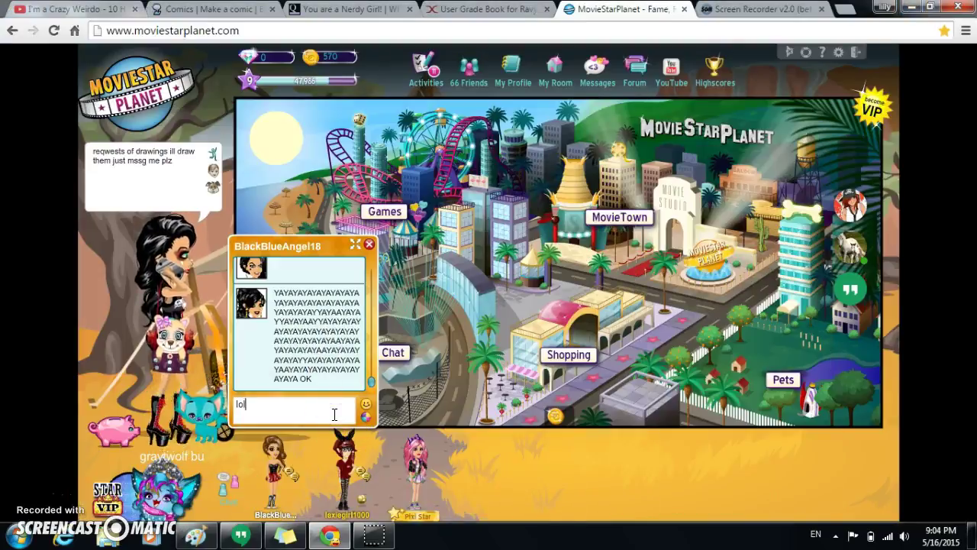
key(Return)
mouse_move(193, 541)
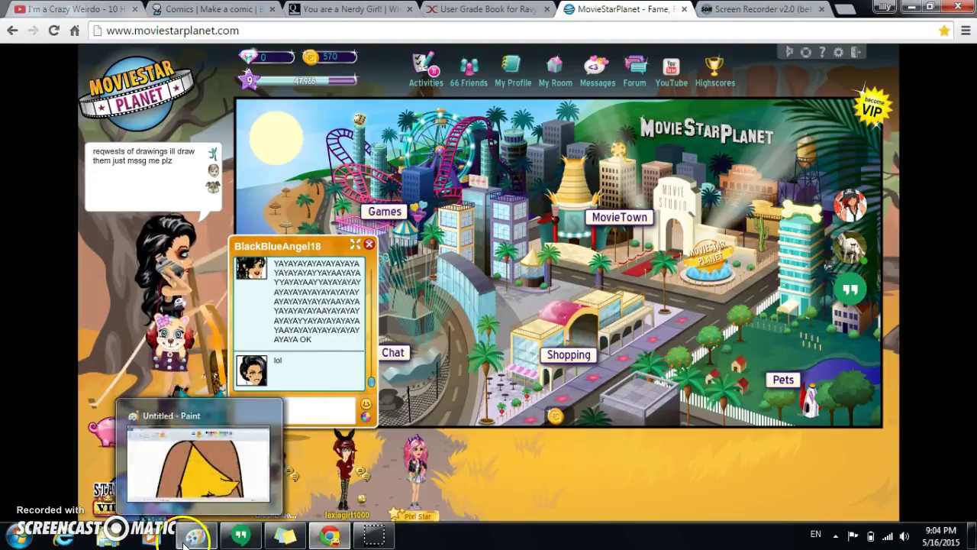
click(284, 537)
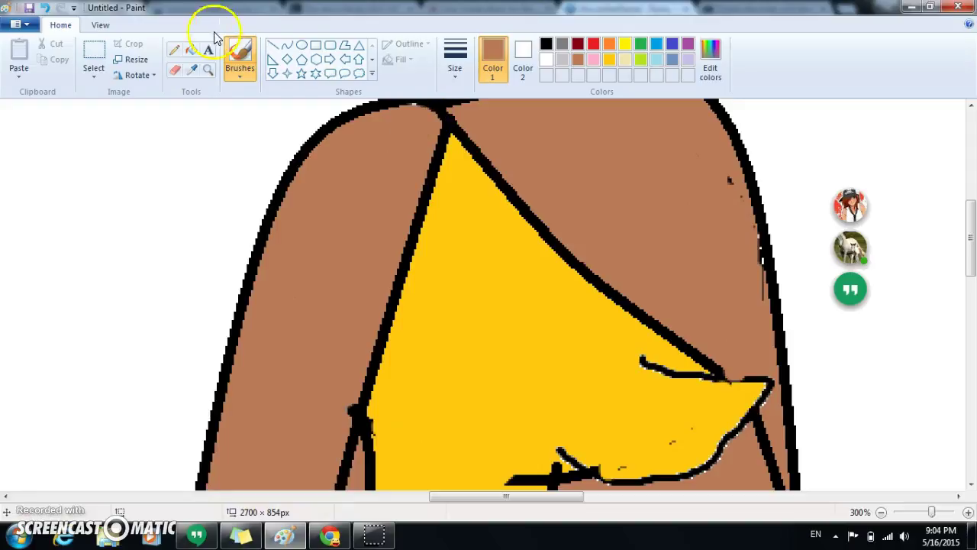
Draw a thin black closed-eye line on the yellow pony's face, starting at the hair edge, with the Curve tool
click(286, 45)
click(547, 44)
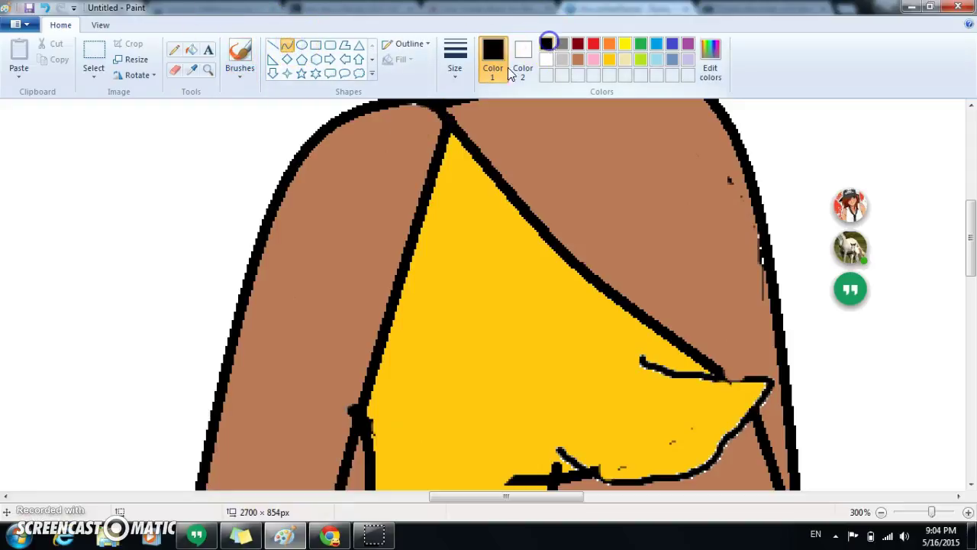
click(454, 61)
click(470, 133)
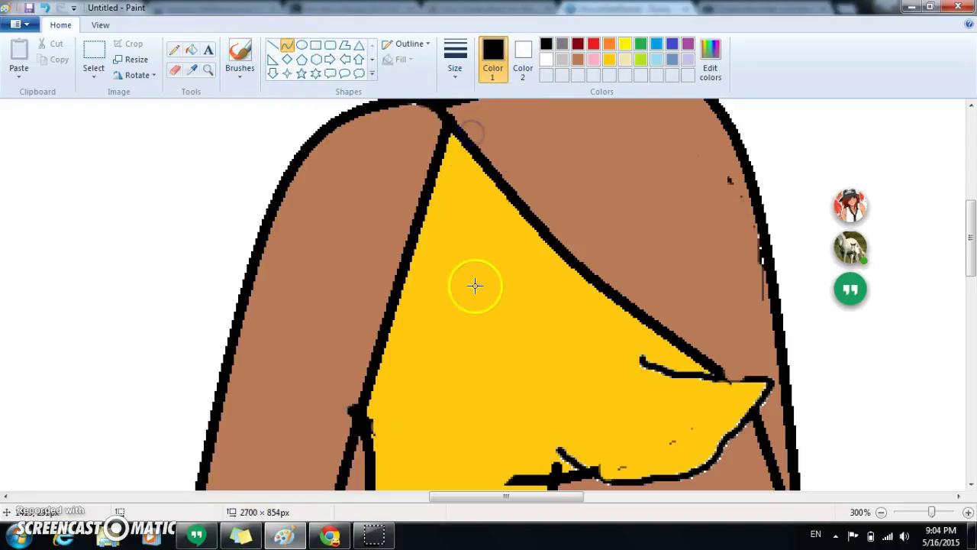
drag(501, 246, 343, 261)
Try short black eyelashes at the hair-side end of the yellow pony's closed eye, and undo them
drag(393, 258, 387, 263)
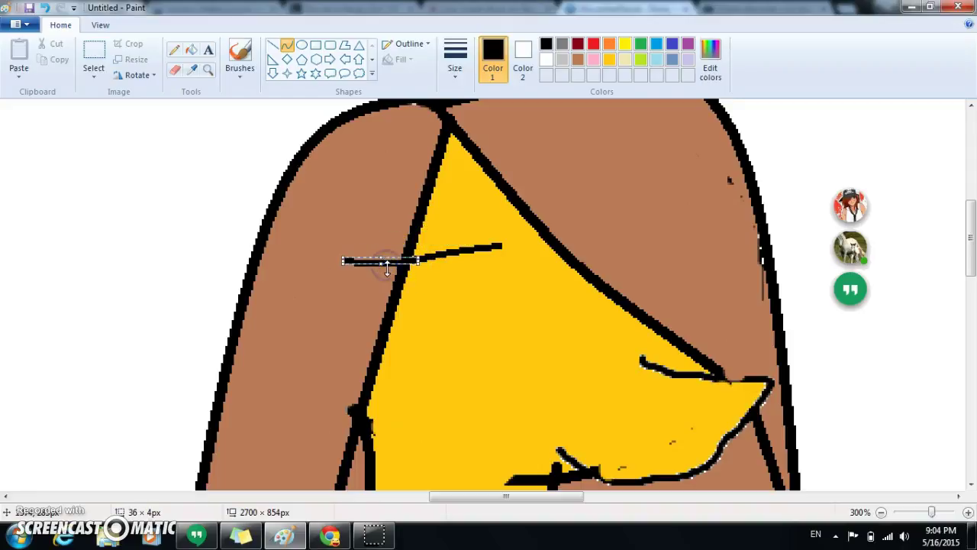
click(389, 277)
drag(432, 255, 395, 249)
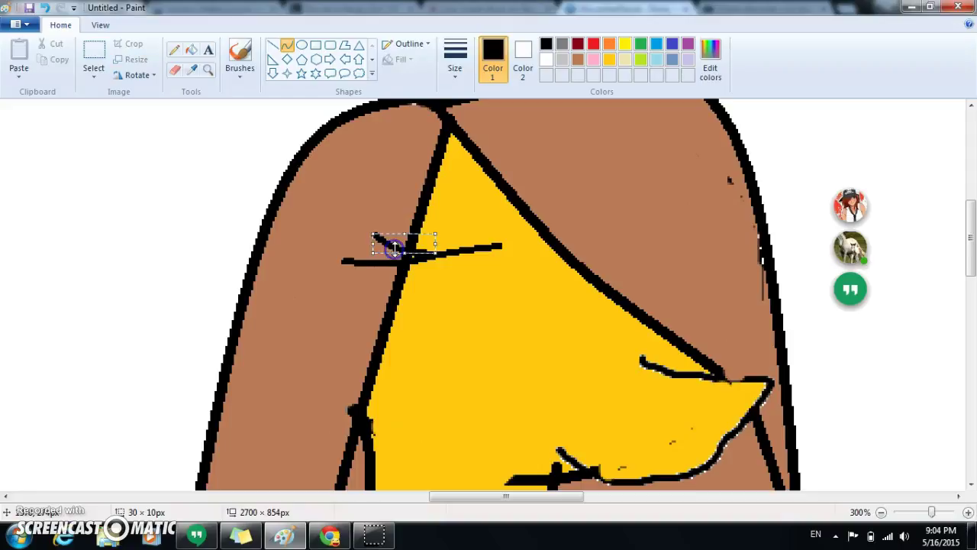
drag(380, 250, 379, 231)
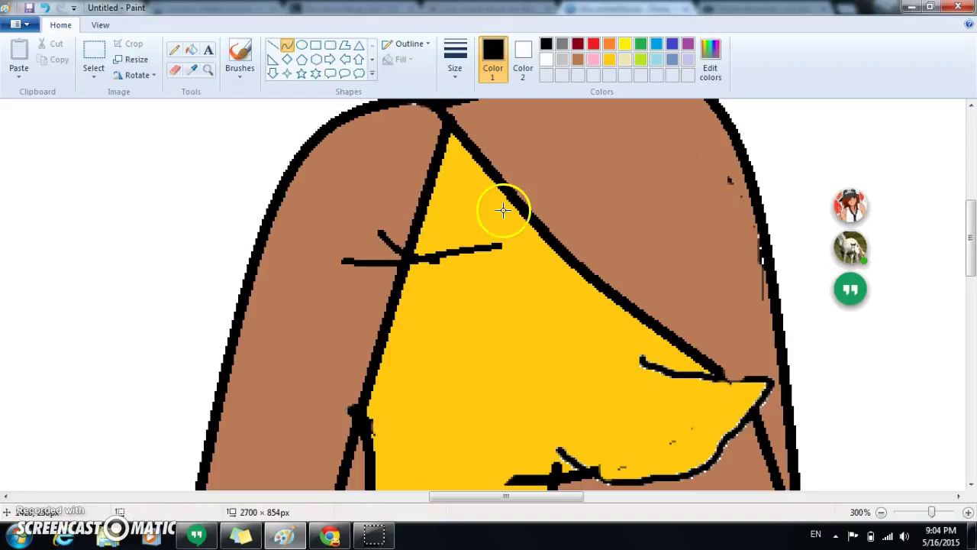
drag(440, 261, 415, 225)
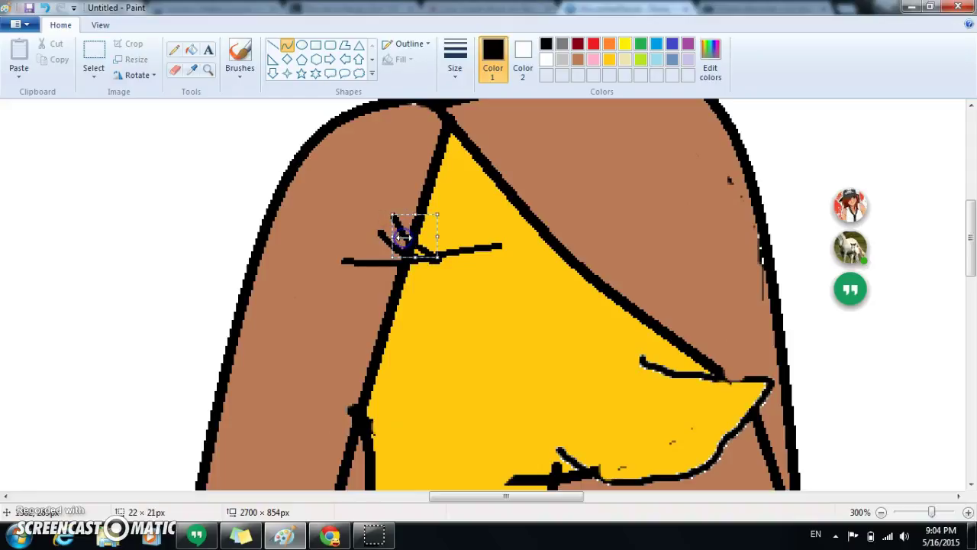
click(377, 235)
click(127, 132)
click(47, 7)
Draw three longer curved black eyelashes fanning over the hair from the yellow pony's closed eye
drag(362, 258, 318, 264)
drag(415, 255, 389, 277)
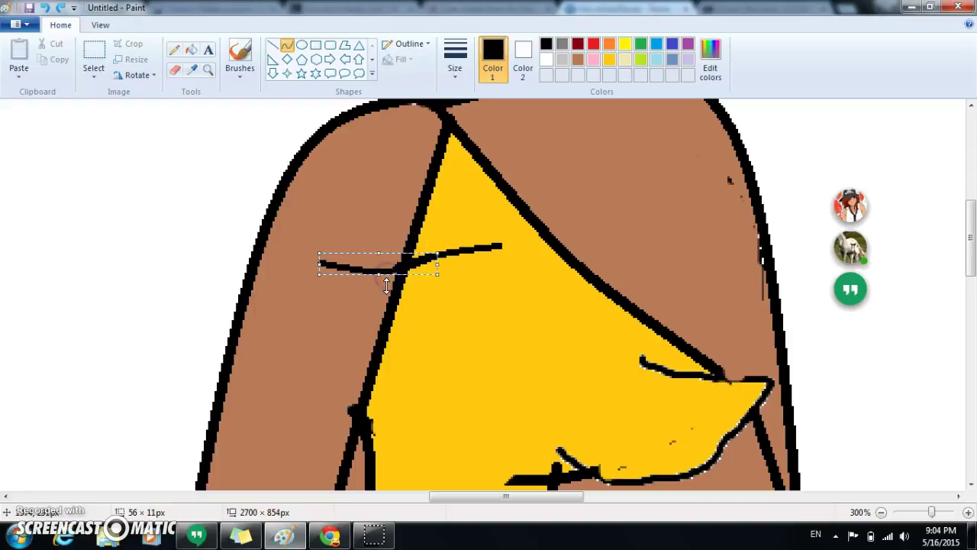
drag(407, 253, 367, 247)
click(359, 278)
click(43, 7)
drag(369, 206, 407, 242)
click(400, 241)
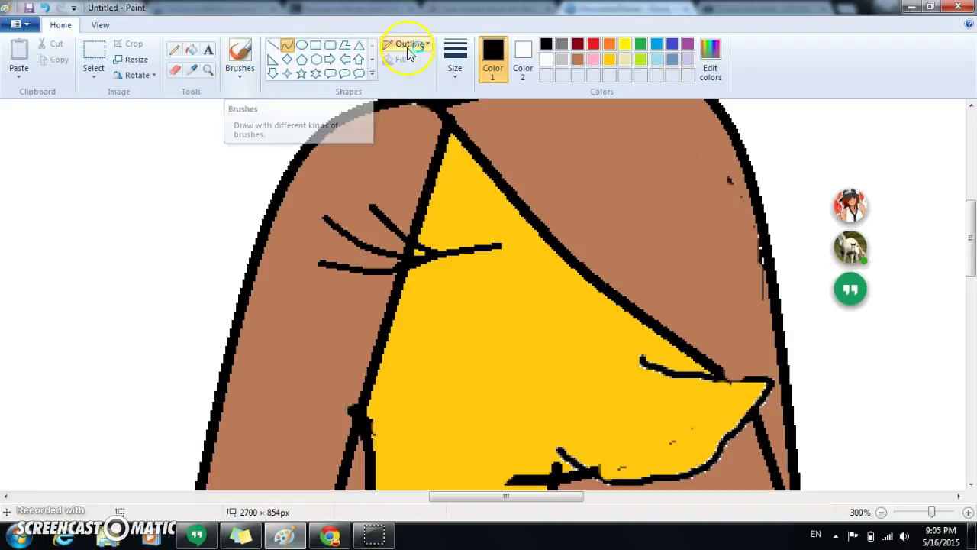
Brush gold over the stray black specks inside the yellow pony's muzzle
click(237, 52)
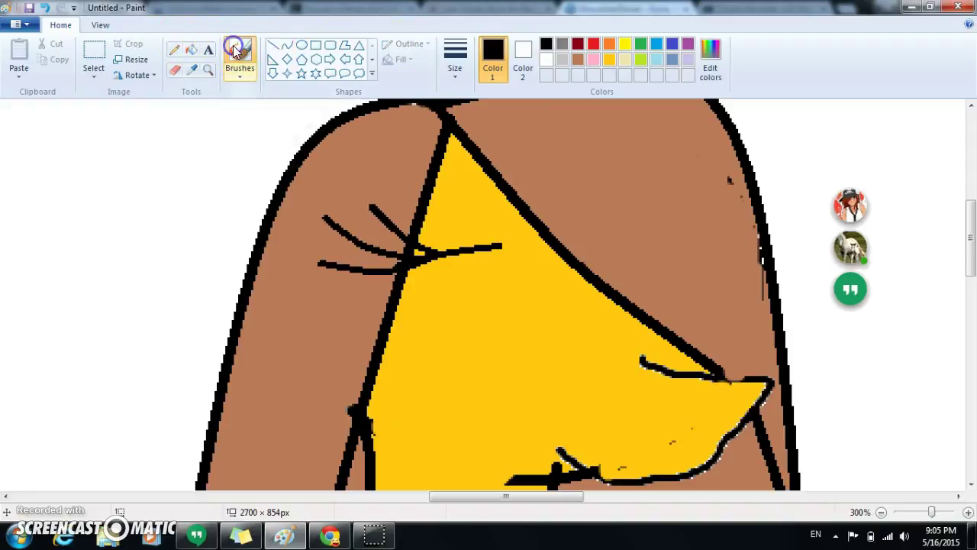
click(610, 61)
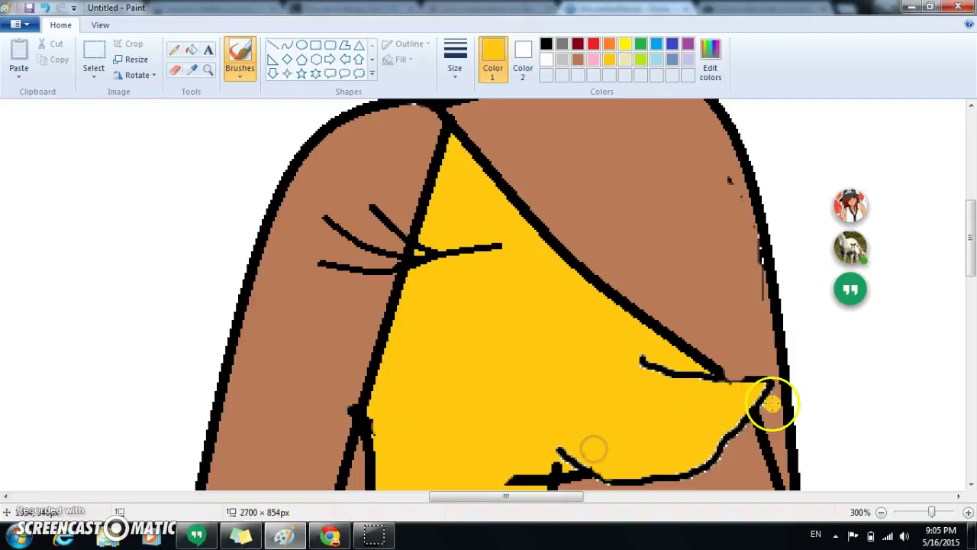
Try handwriting a word along the outer edge of the yellow pony's hair with the thinnest black pencil, and undo it
click(546, 43)
click(173, 50)
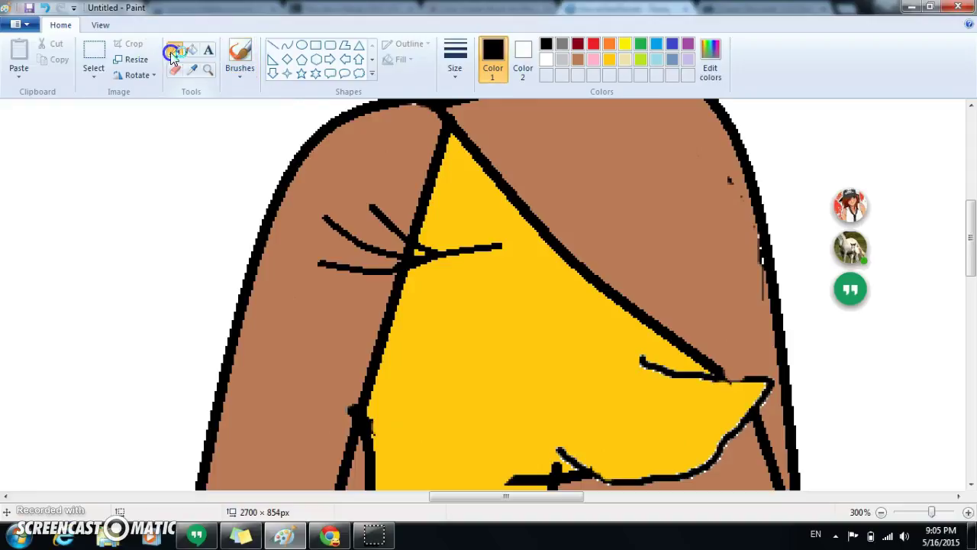
click(453, 65)
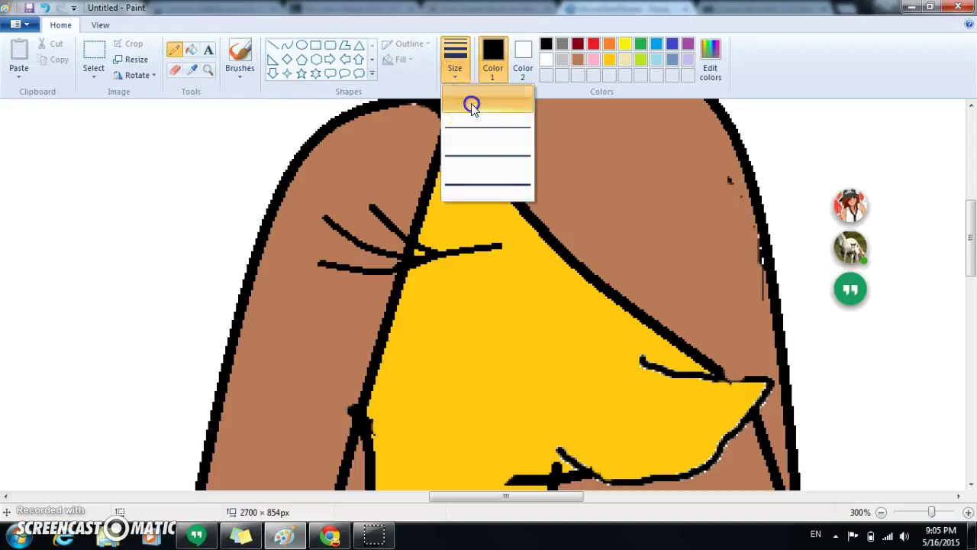
click(471, 100)
click(184, 283)
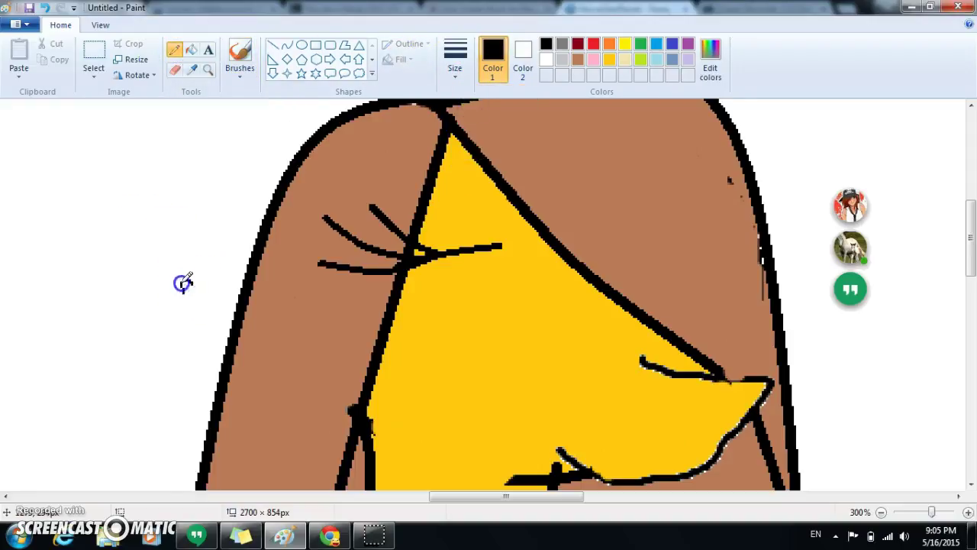
mouse_move(207, 299)
mouse_down()
mouse_move(211, 272)
mouse_move(212, 284)
mouse_move(224, 273)
mouse_up()
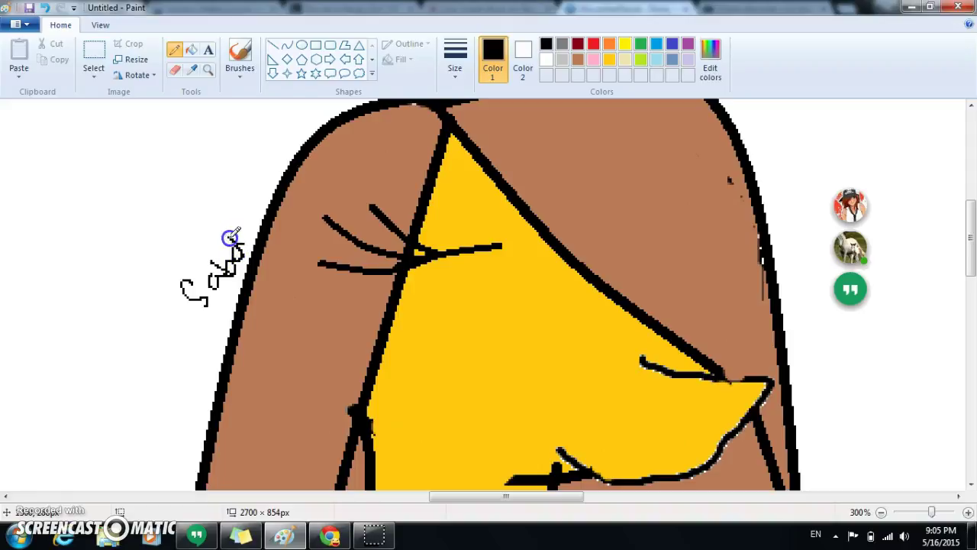
mouse_move(253, 235)
mouse_down()
mouse_move(229, 238)
mouse_move(237, 198)
mouse_up()
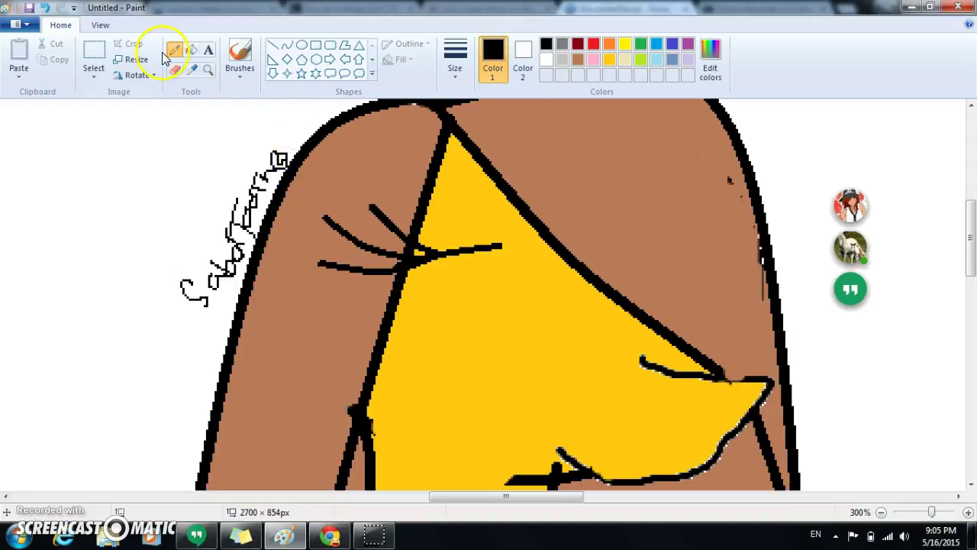
click(43, 8)
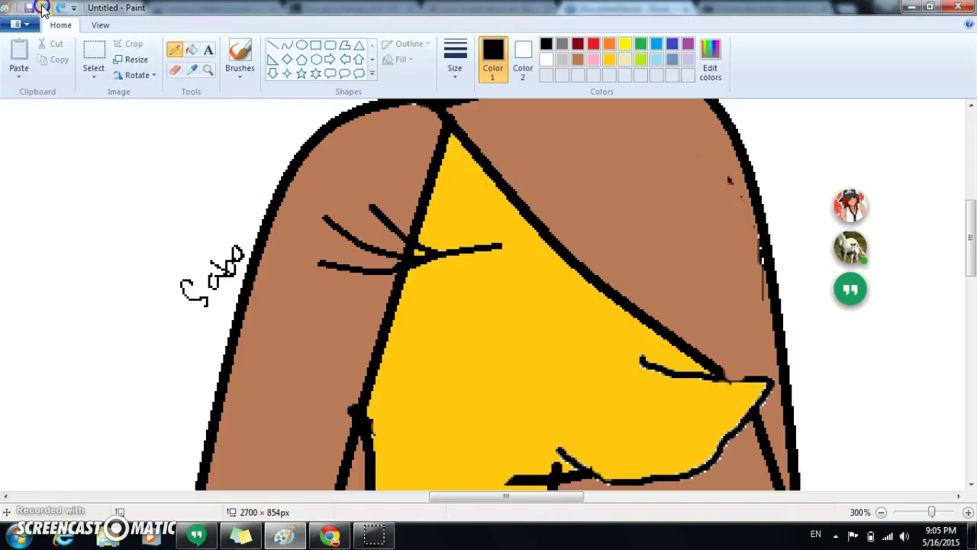
click(44, 8)
click(43, 8)
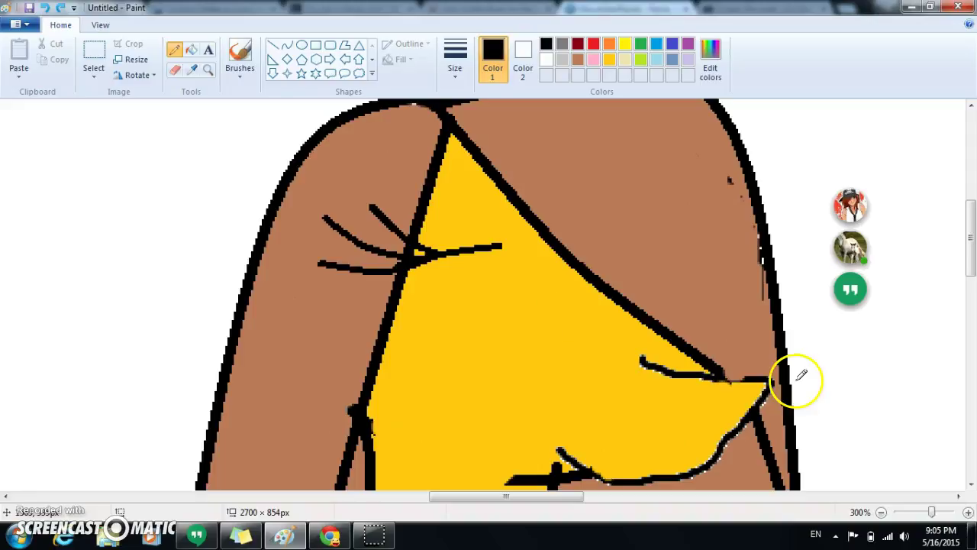
Brush gold over the short line above the yellow pony's muzzle and the muzzle's upper outline
click(239, 57)
click(609, 59)
drag(639, 323, 647, 358)
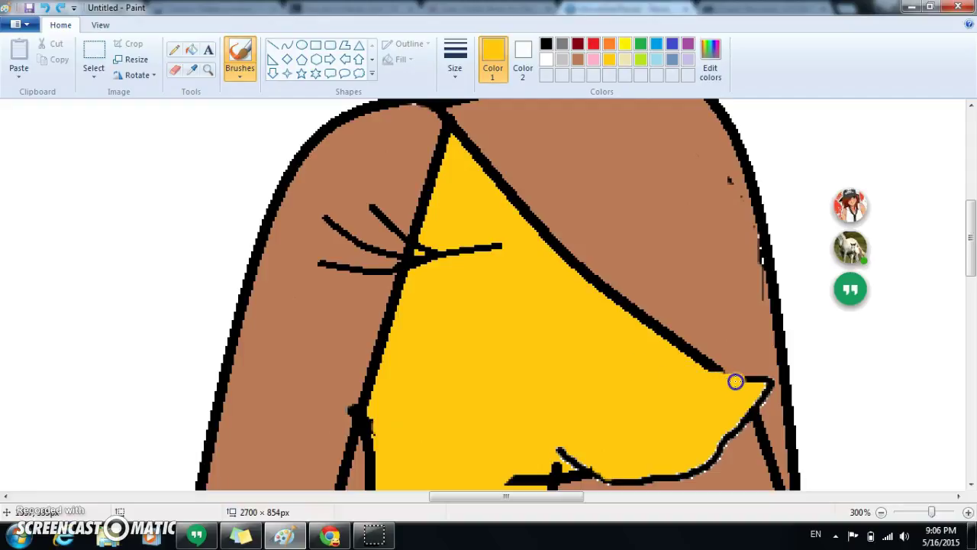
drag(756, 380, 756, 381)
Redraw the yellow pony's upper muzzle outline with a thinner black brush and draw a mouth line inside the muzzle
click(452, 81)
click(473, 135)
click(547, 44)
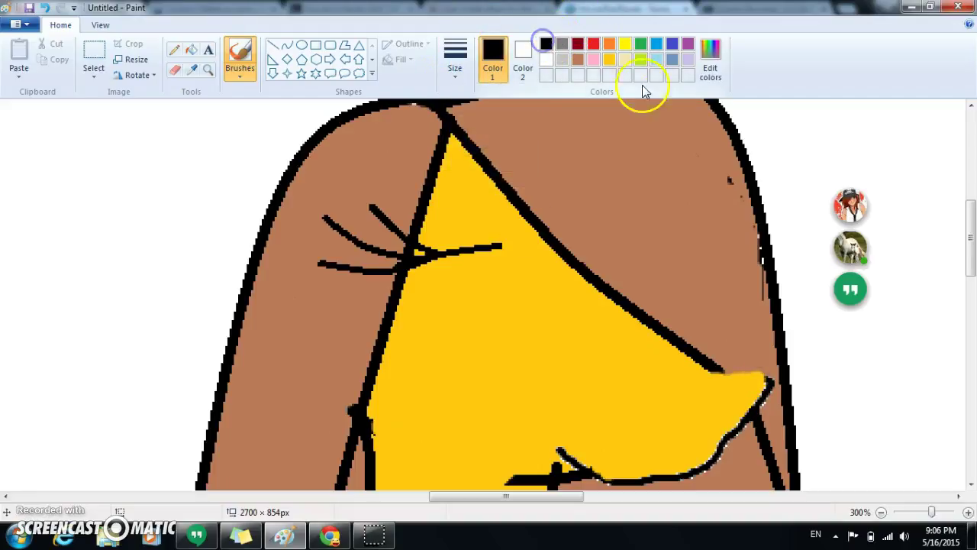
click(765, 377)
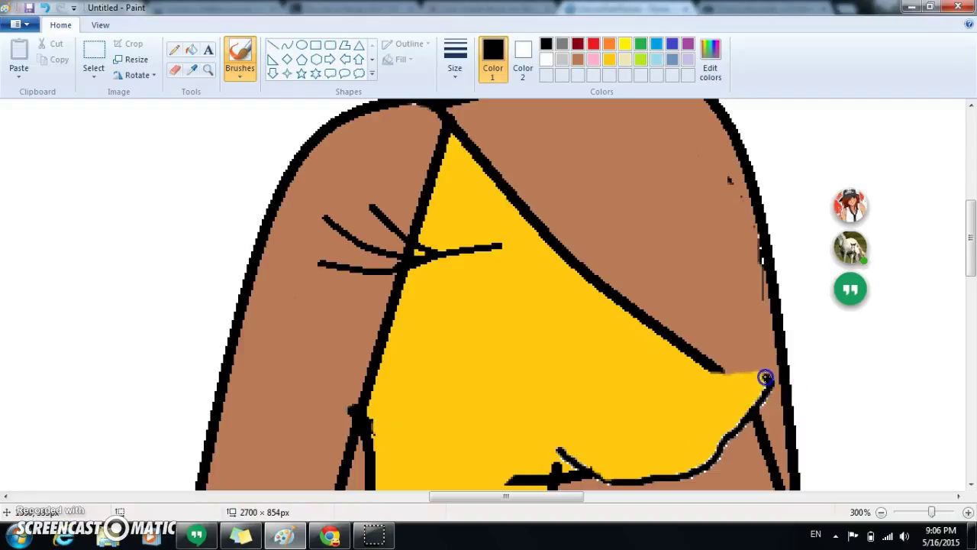
click(696, 365)
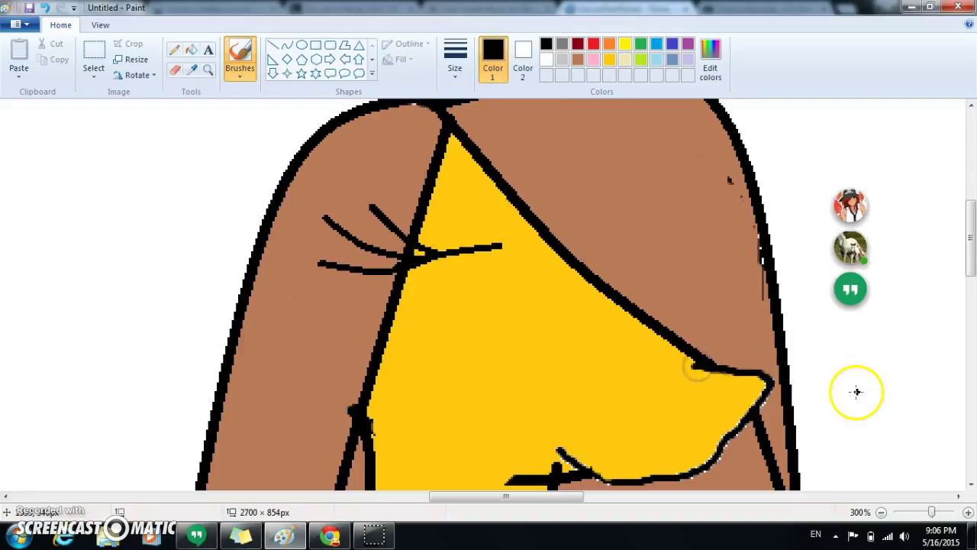
click(686, 366)
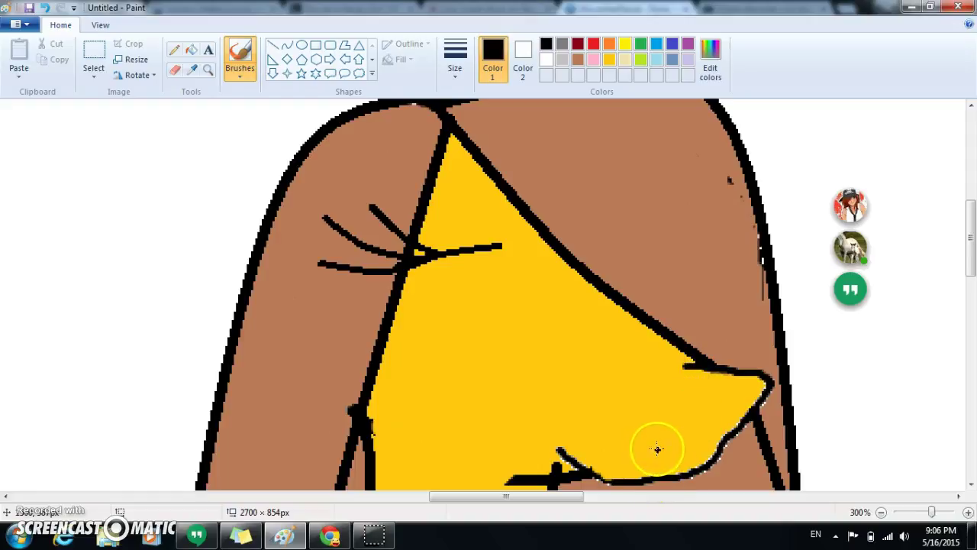
drag(657, 435, 666, 438)
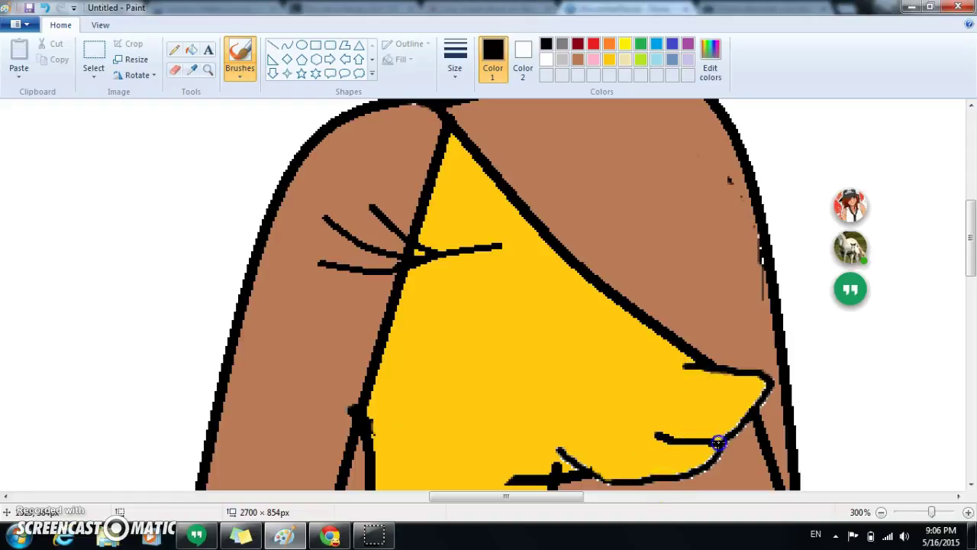
Close the yellow pony's open mouth with a black line down to the jaw and fill the mouth white
drag(632, 444, 659, 475)
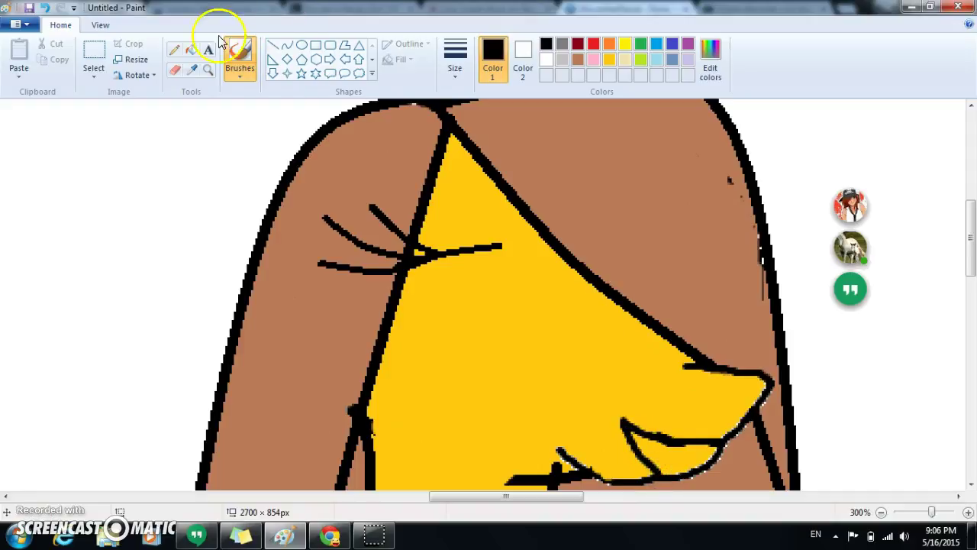
click(191, 50)
click(546, 59)
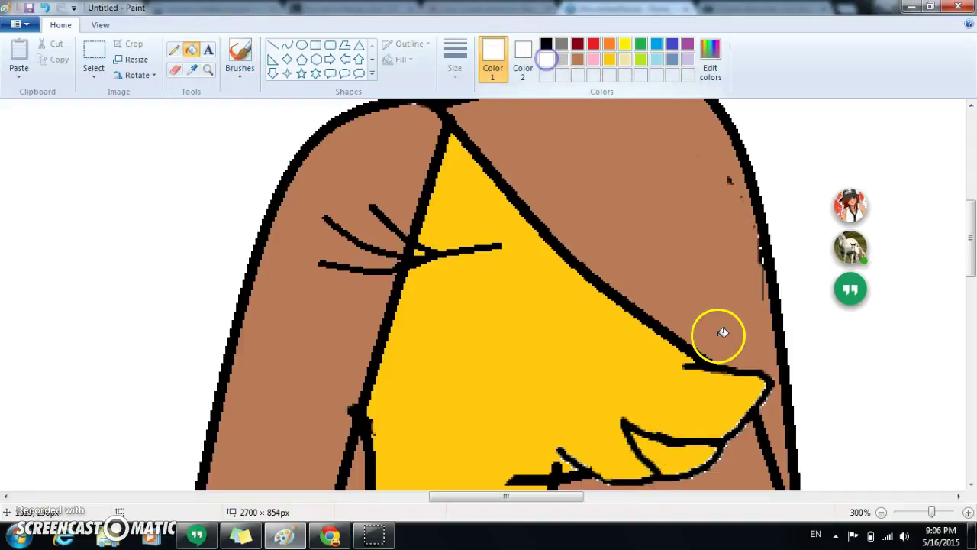
click(690, 456)
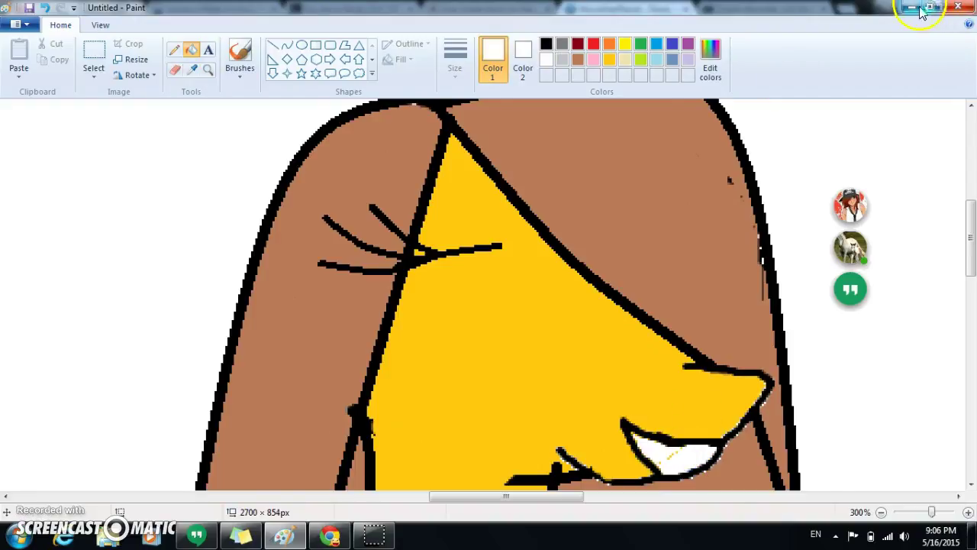
Switch to Chrome and check the MovieStarPlanet page for new chat activity and where a friend is
click(911, 7)
click(843, 9)
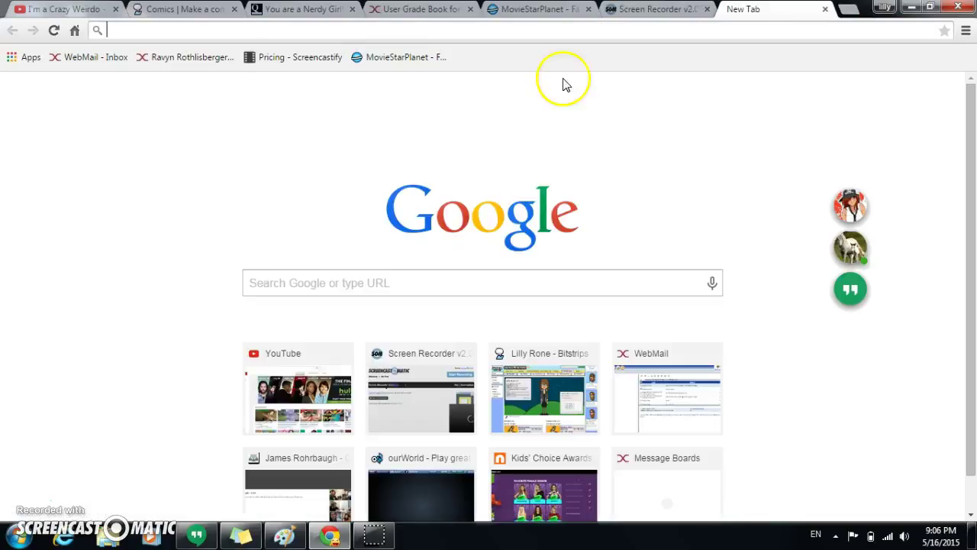
click(538, 8)
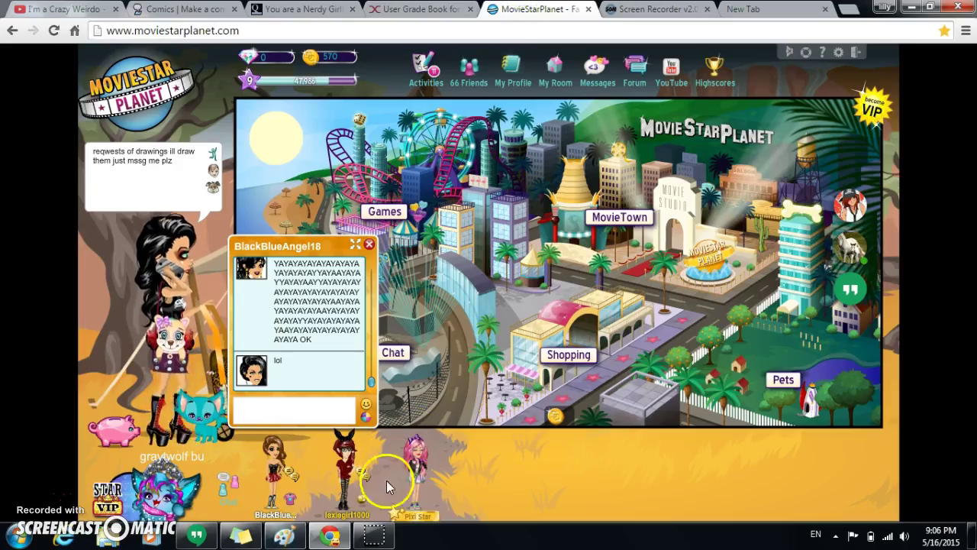
mouse_move(360, 504)
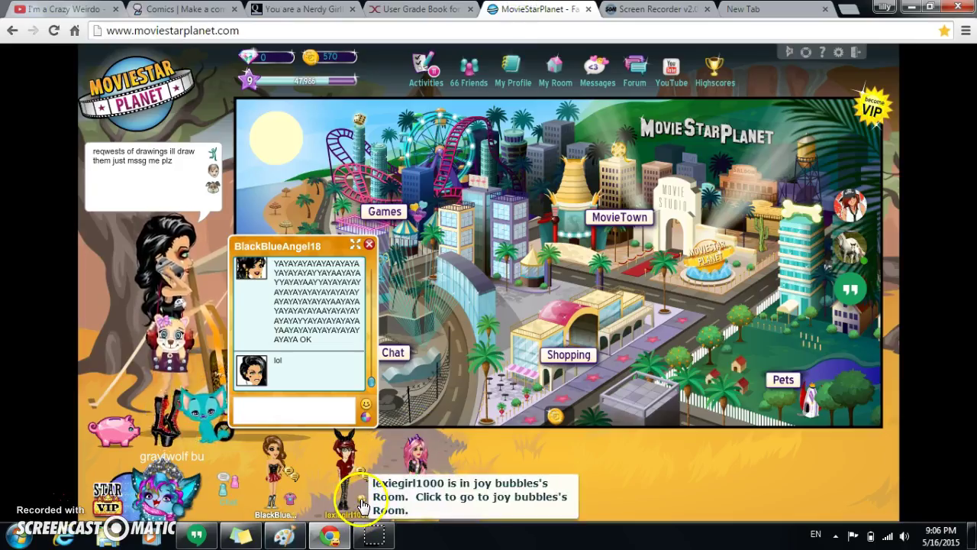
Open YouTube in the new tab and view the list of videos uploaded to the own channel
click(744, 9)
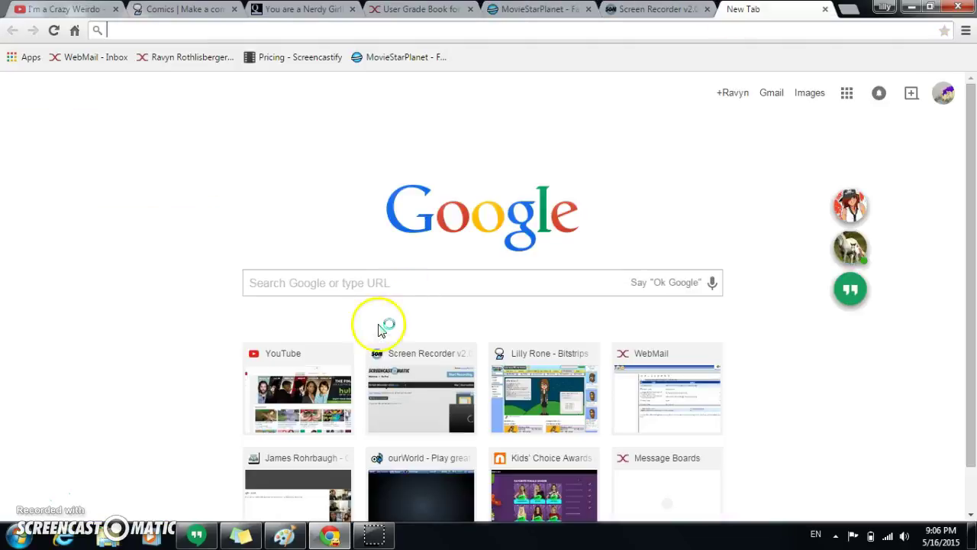
click(288, 345)
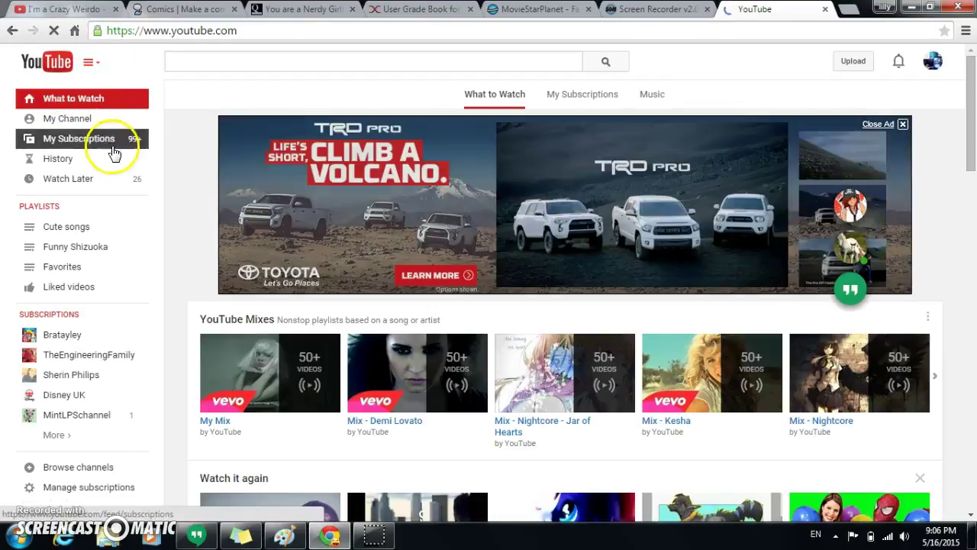
click(97, 122)
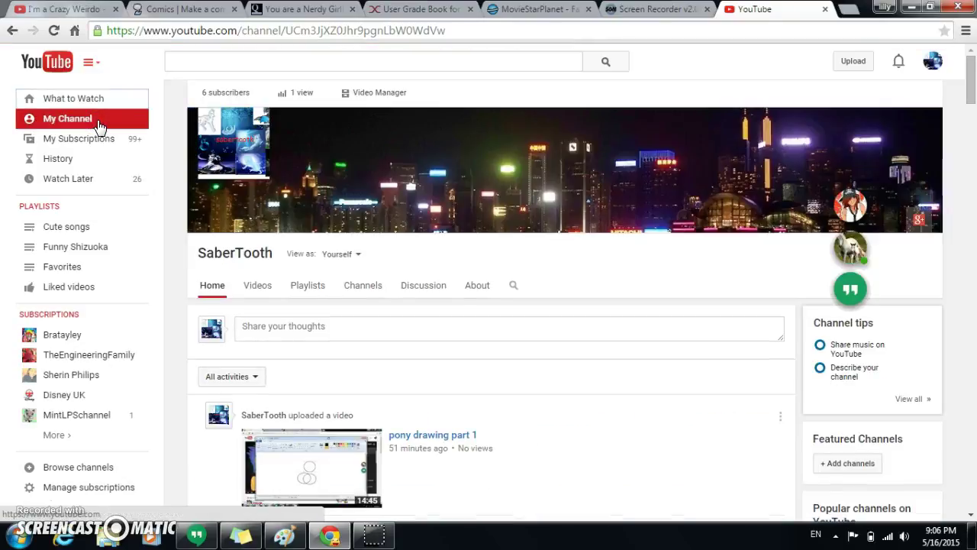
click(364, 442)
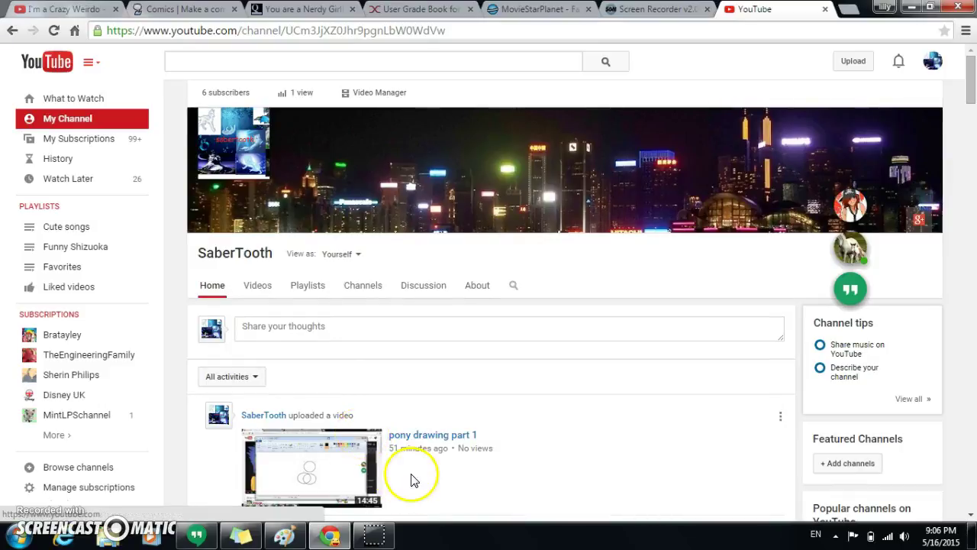
click(260, 288)
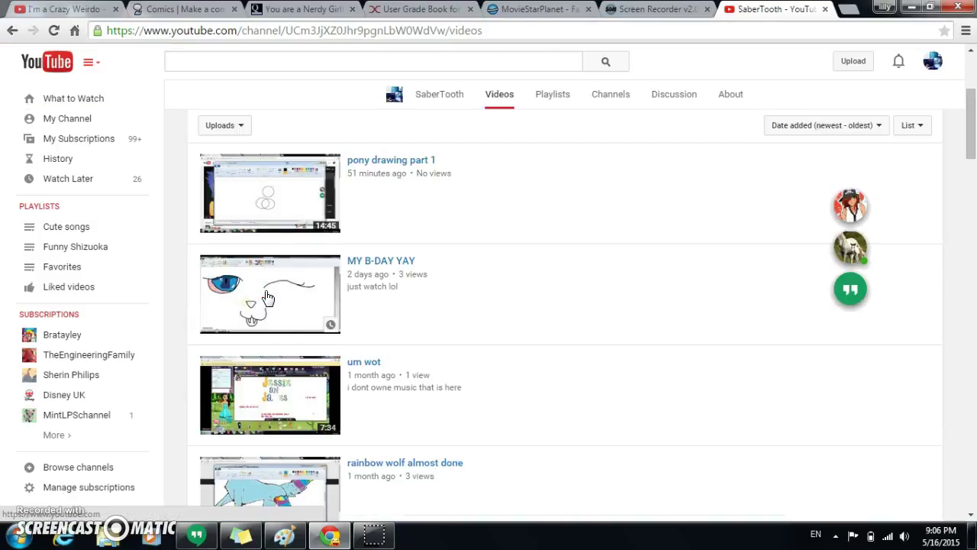
Review the channel's About page with its subscriber and view details, and check the uploaded videos again
click(733, 104)
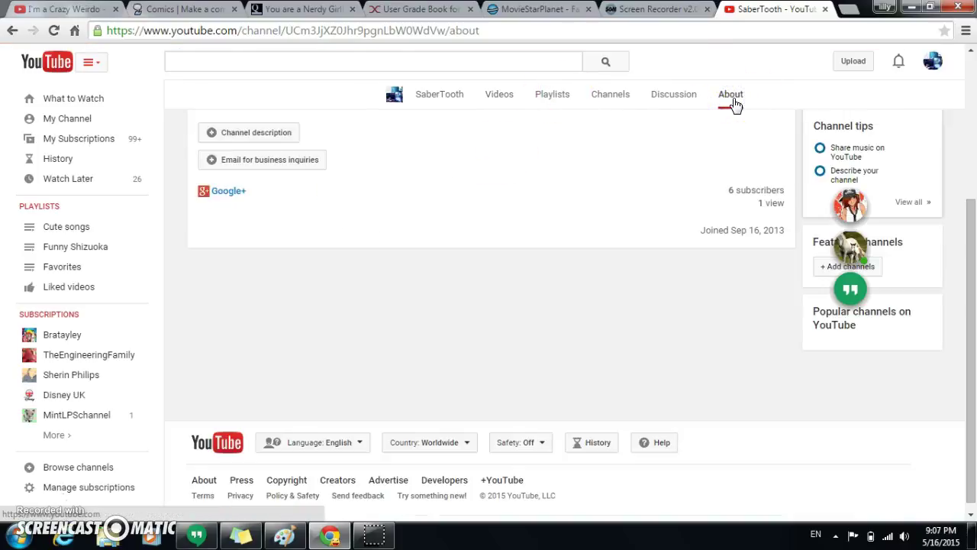
click(777, 229)
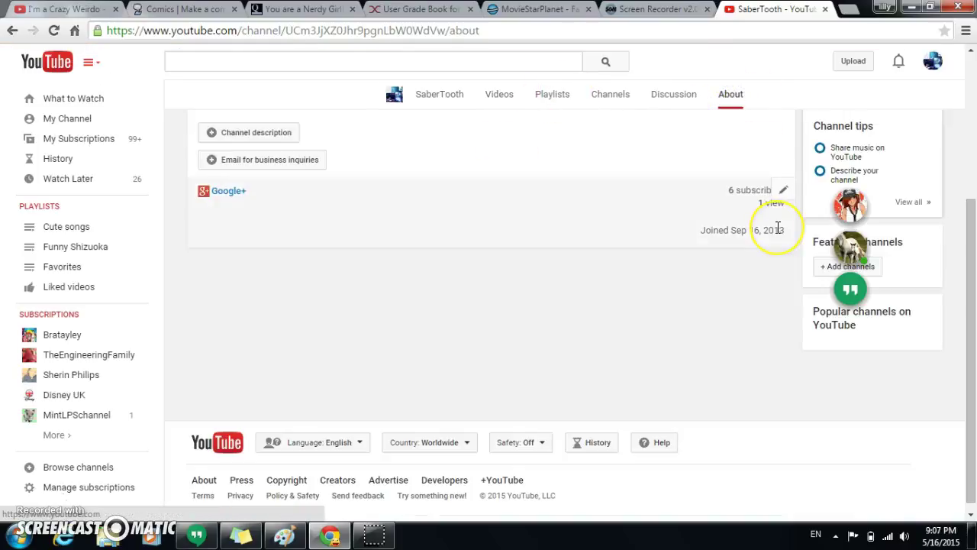
click(725, 284)
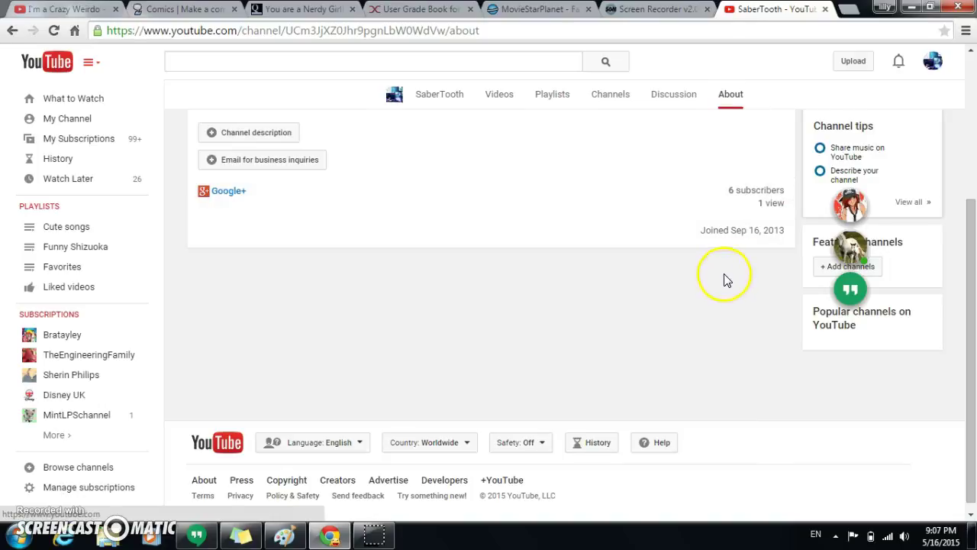
click(510, 92)
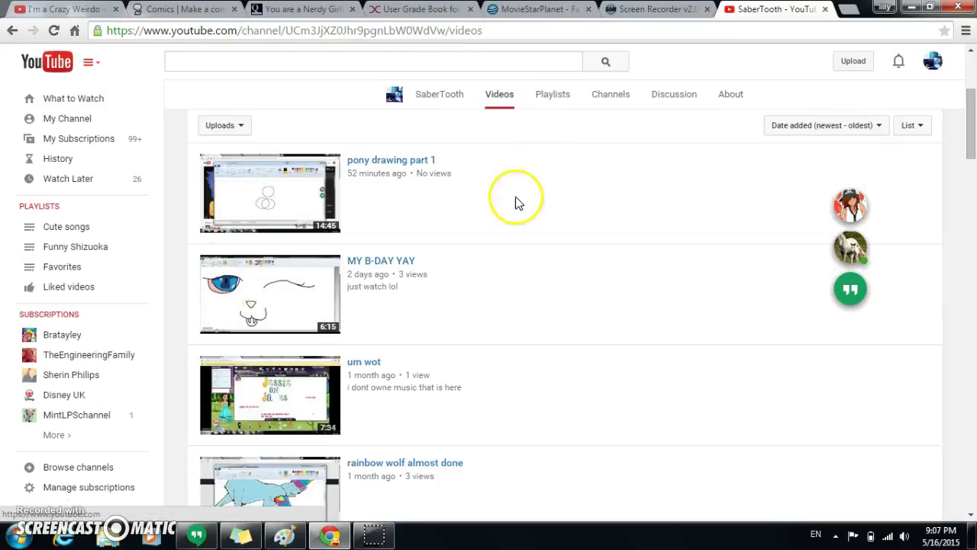
click(429, 296)
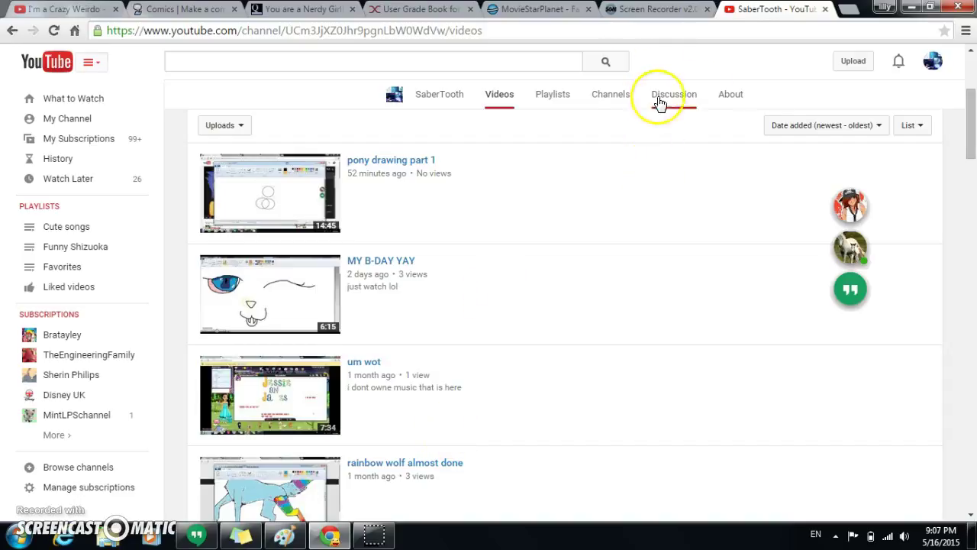
click(730, 95)
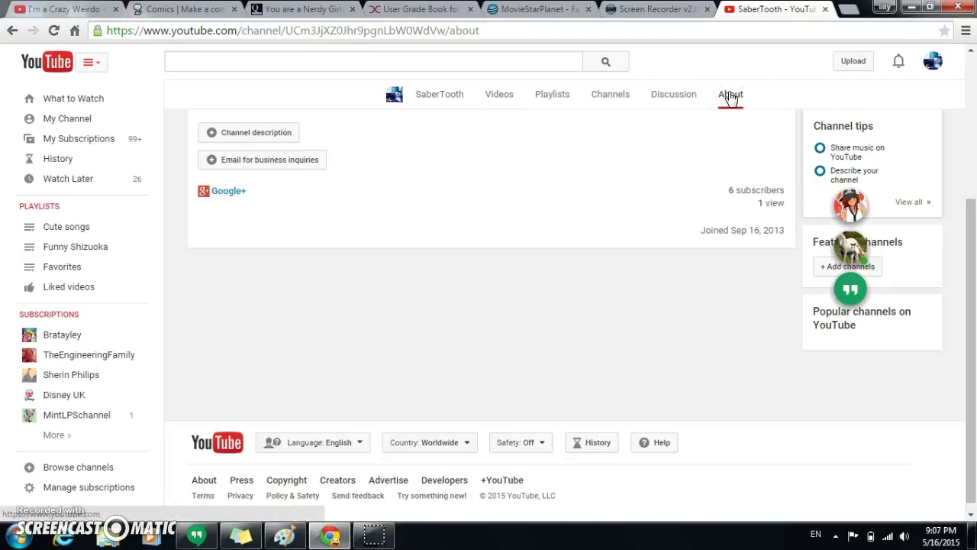
click(746, 189)
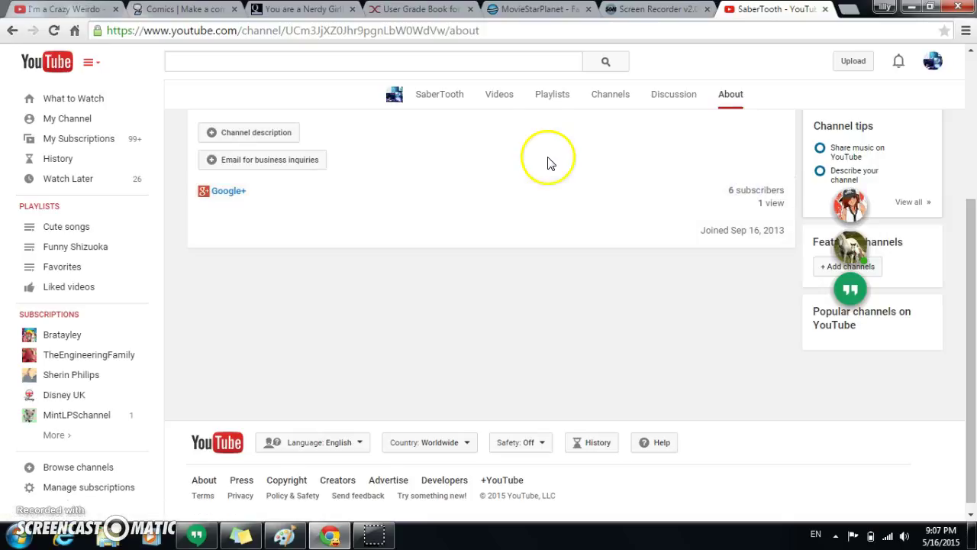
Try setting the number of custom links overlaid on the channel art to 0, and cancel the edit
click(784, 191)
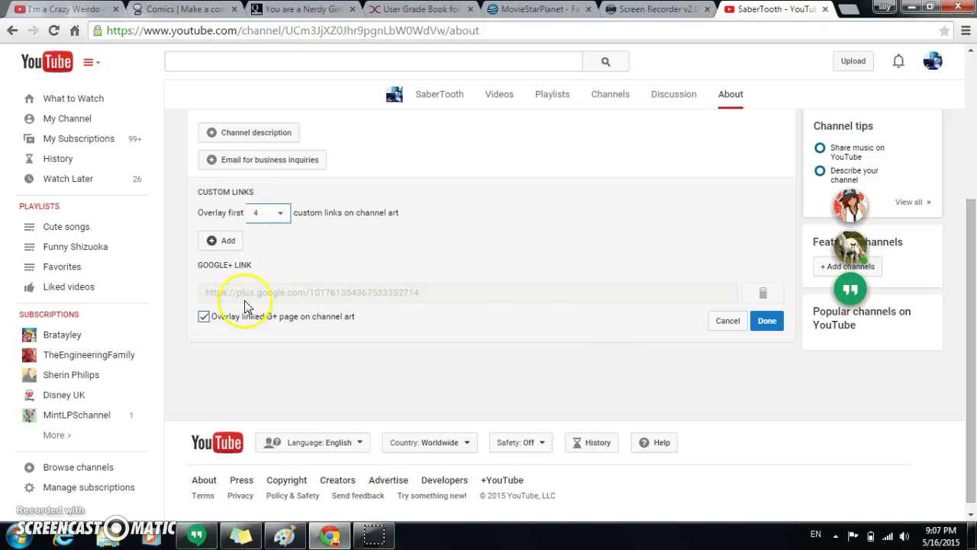
click(280, 215)
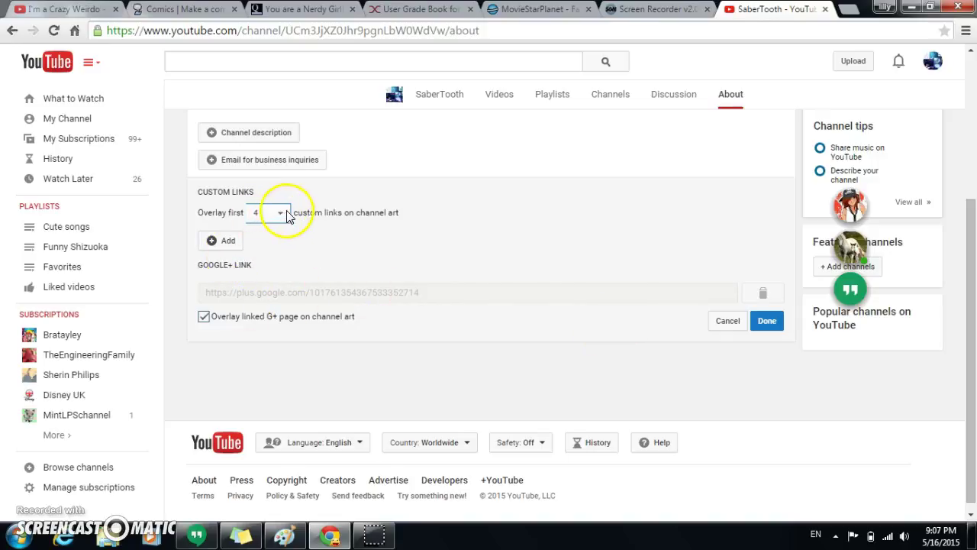
click(278, 287)
click(286, 216)
click(268, 228)
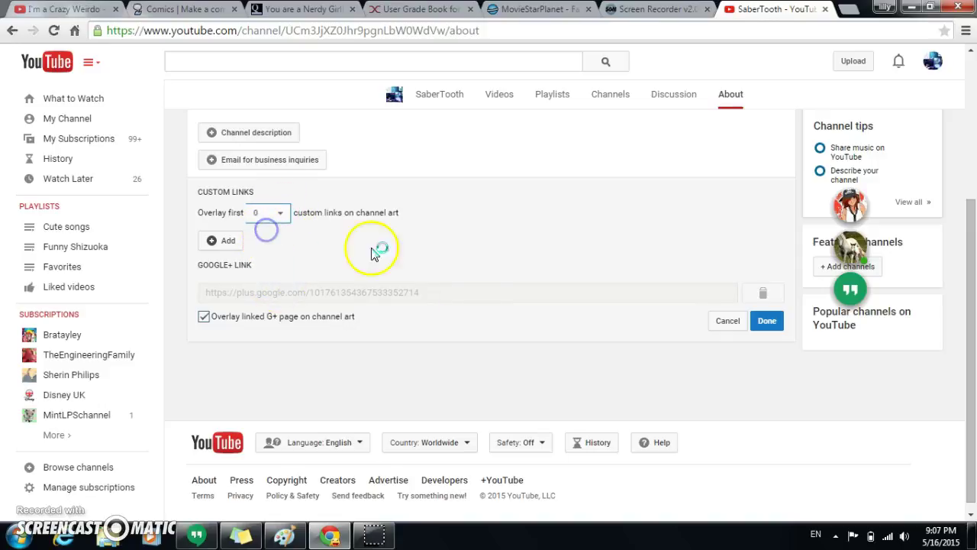
click(738, 321)
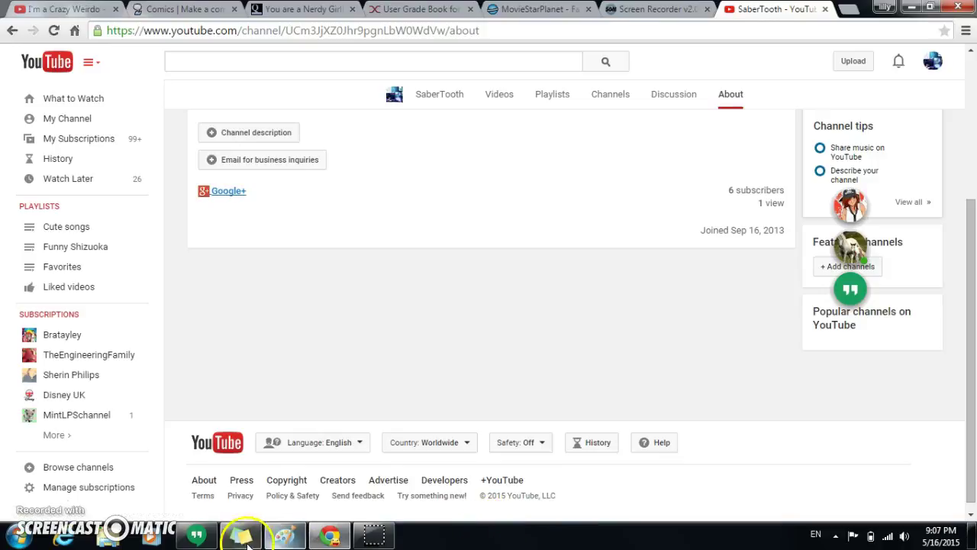
Switch back to Paint and draw the yellow pony's eye outline below the upper lid with black curves
click(514, 11)
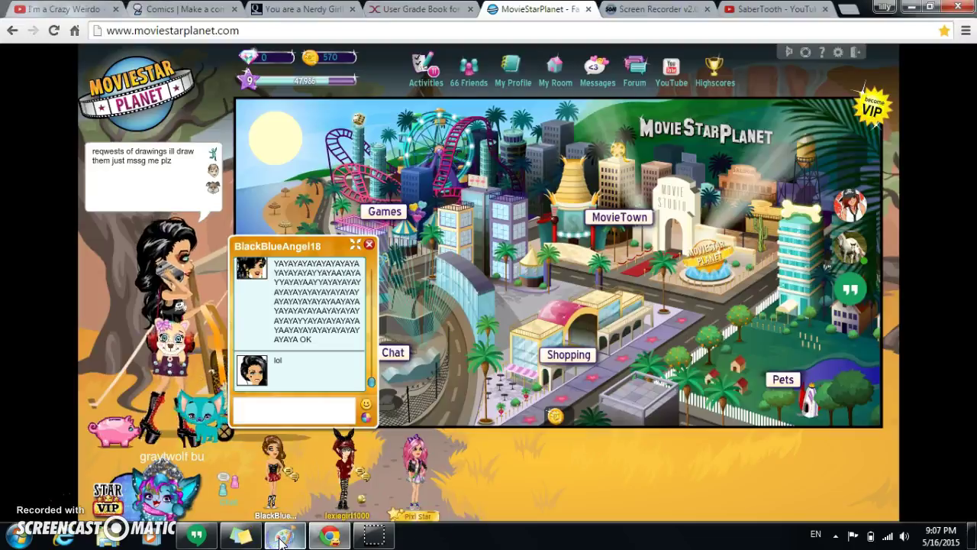
click(280, 538)
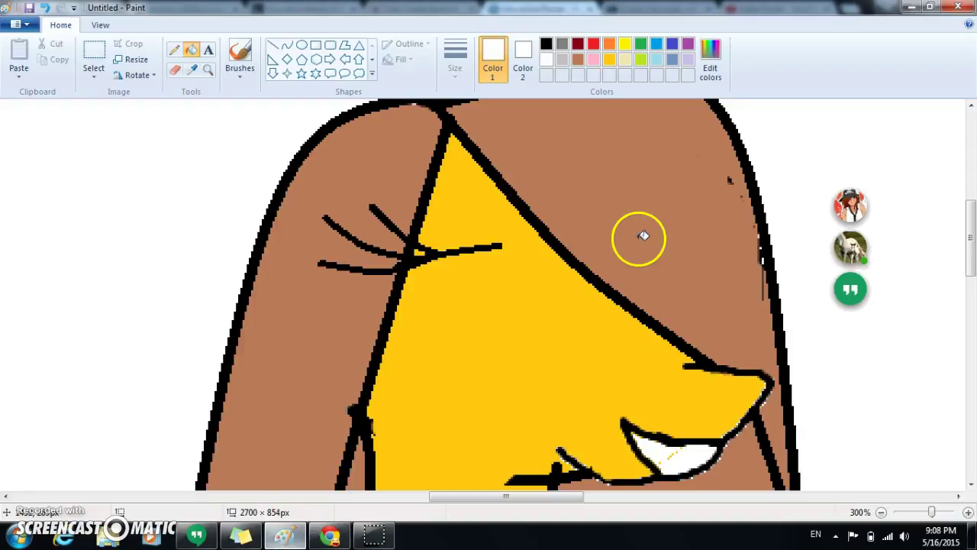
click(189, 50)
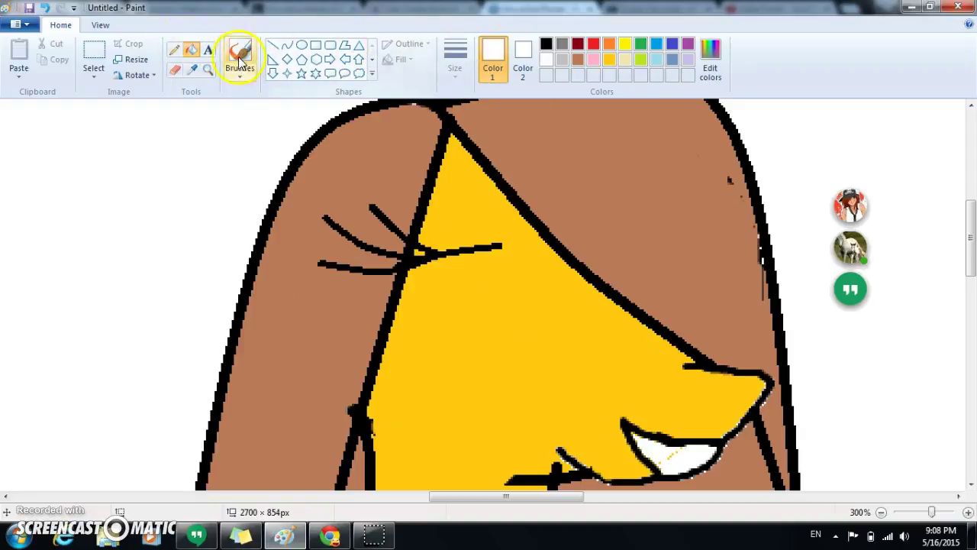
click(301, 45)
click(286, 46)
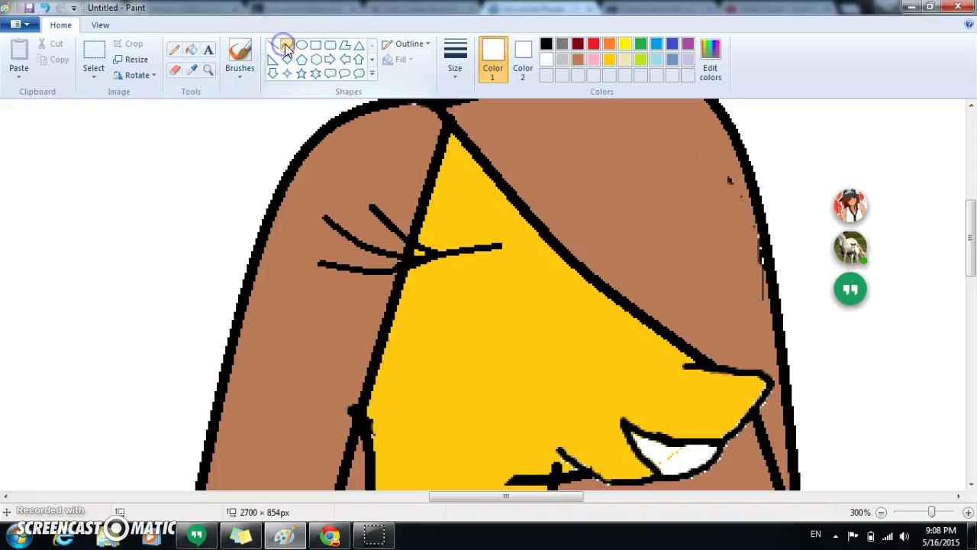
click(545, 45)
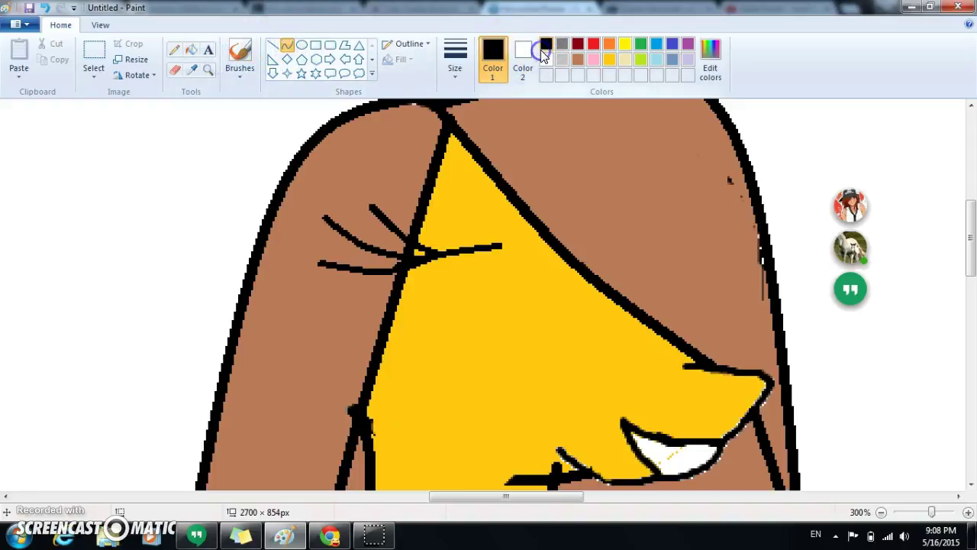
drag(486, 250, 500, 312)
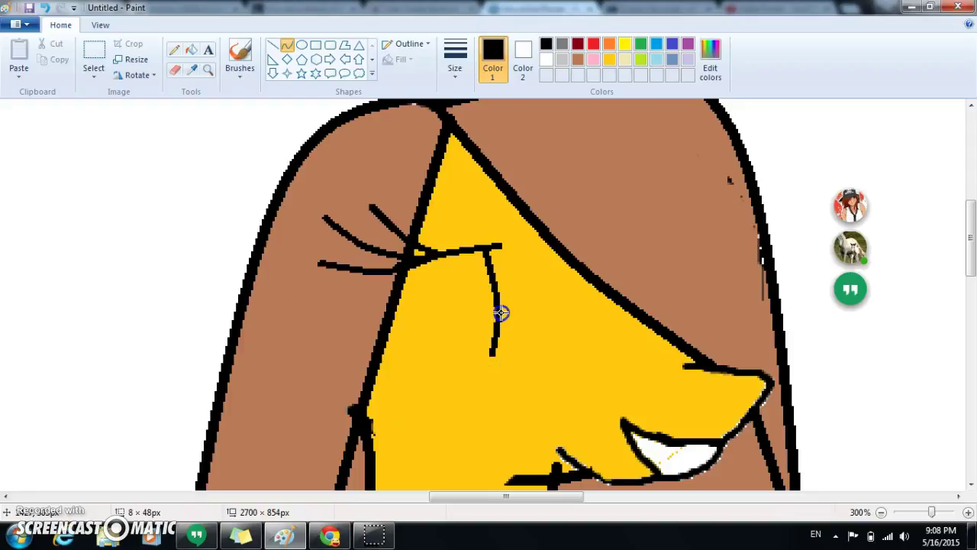
click(514, 317)
drag(415, 273, 403, 376)
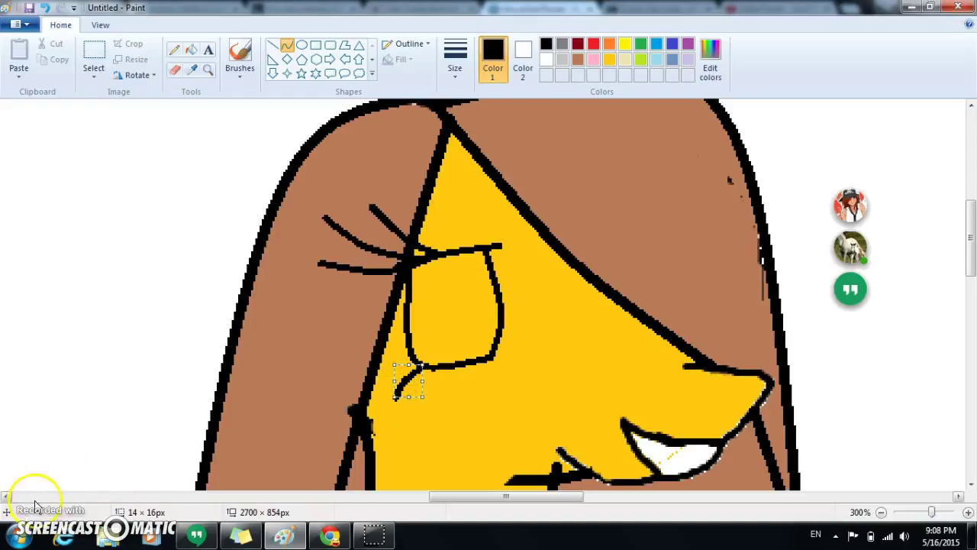
Draw more short curved black lower lashes at the back corner of the yellow pony's eye
mouse_move(436, 375)
mouse_down()
mouse_move(429, 369)
mouse_move(409, 407)
mouse_move(430, 384)
mouse_up()
click(371, 368)
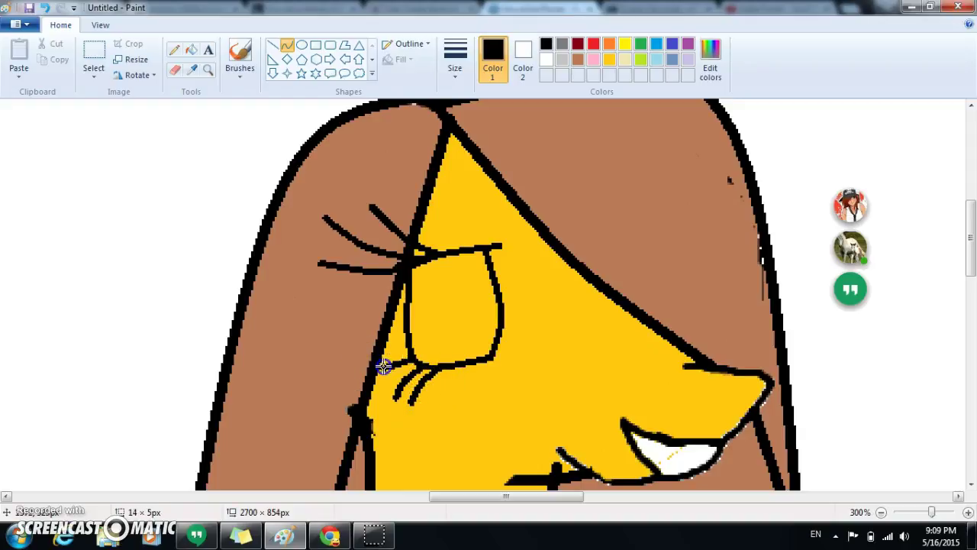
click(367, 344)
drag(414, 344, 402, 348)
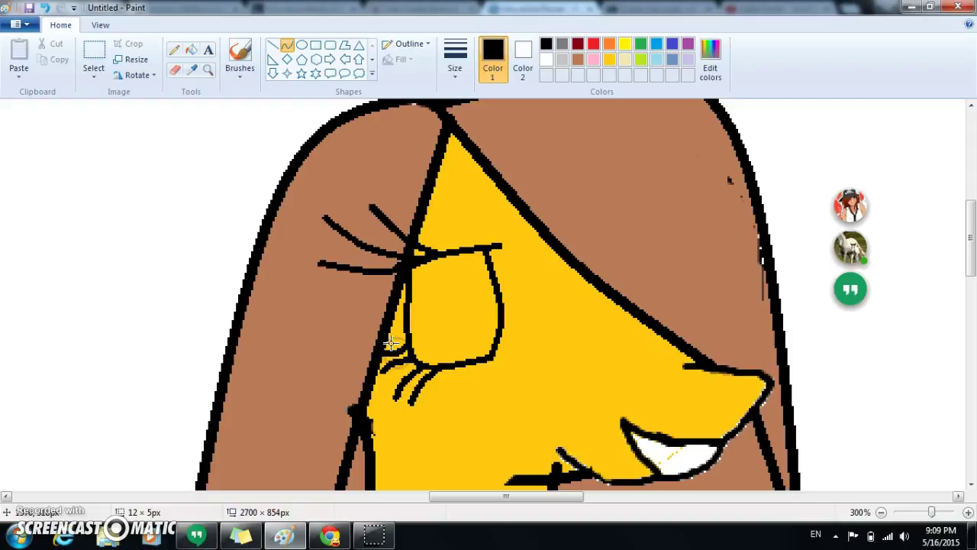
click(360, 353)
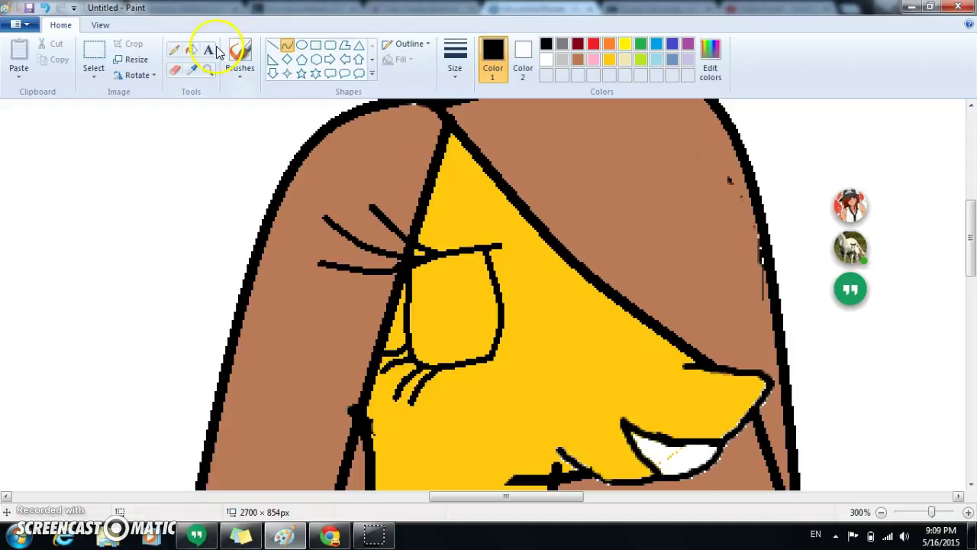
Try filling the yellow pony's eye with black, and undo the fill
click(191, 50)
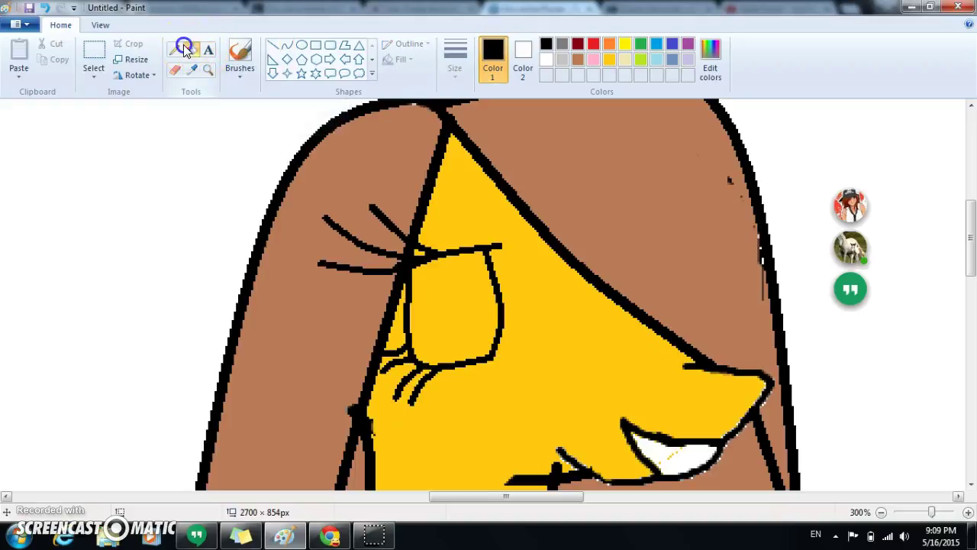
click(454, 299)
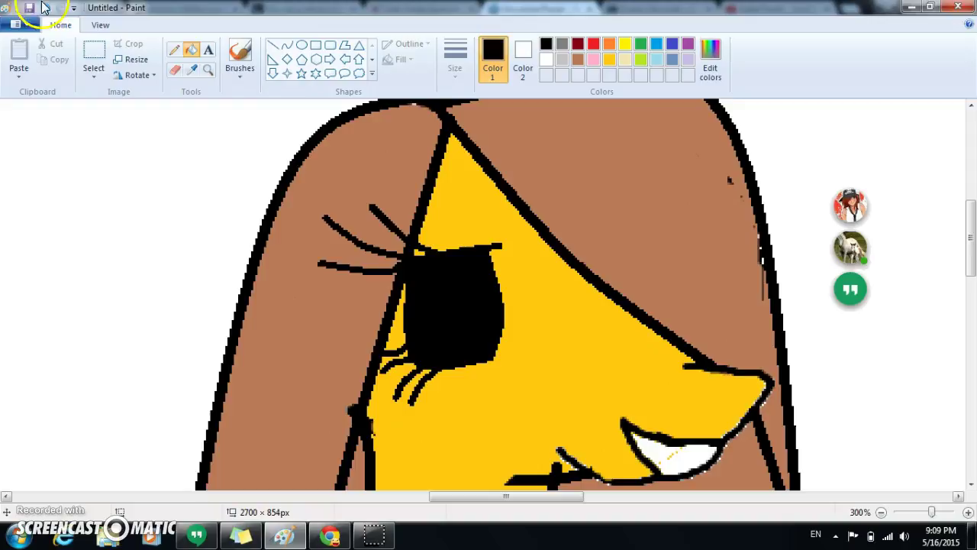
click(44, 8)
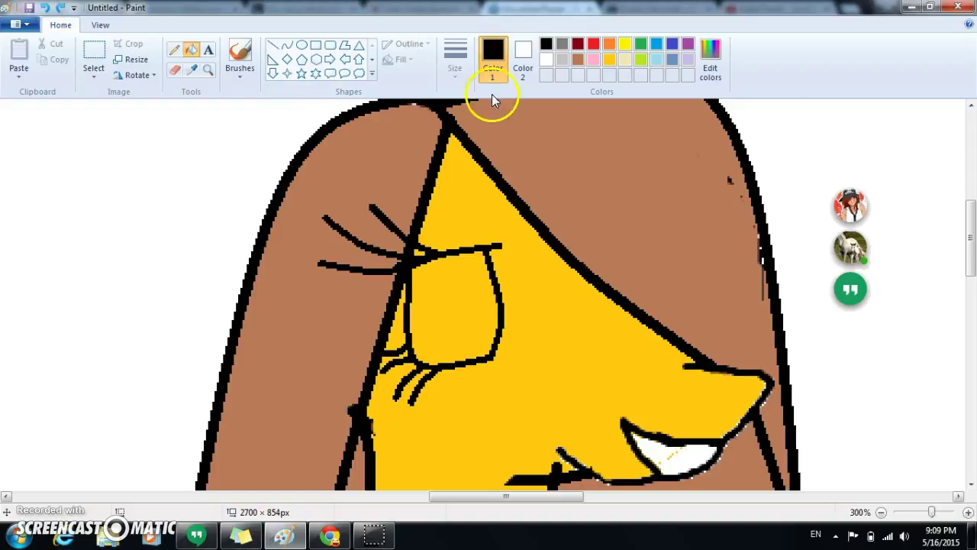
Fill the yellow pony's eye with white and add a light turquoise iris across its front part using a pencil curve and a fill
click(545, 60)
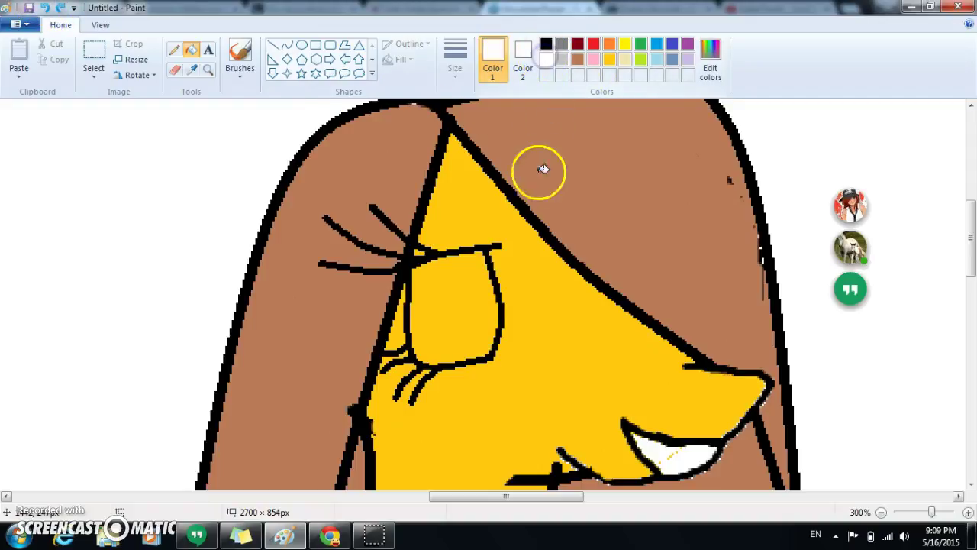
click(477, 305)
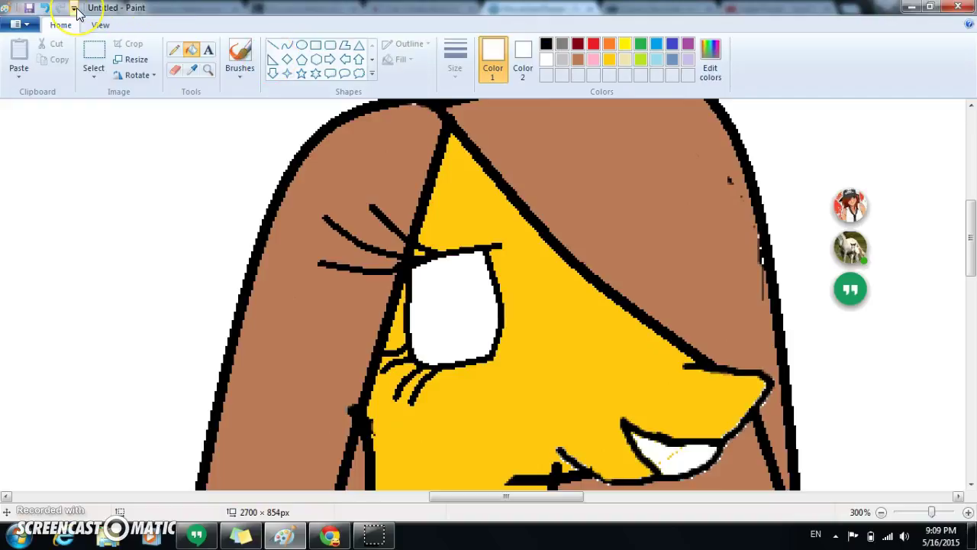
click(174, 50)
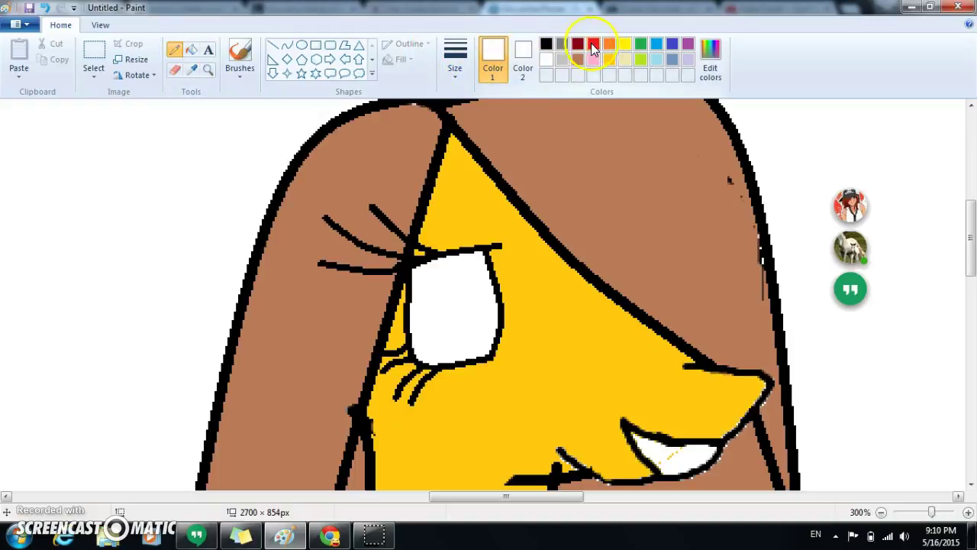
click(658, 62)
click(657, 64)
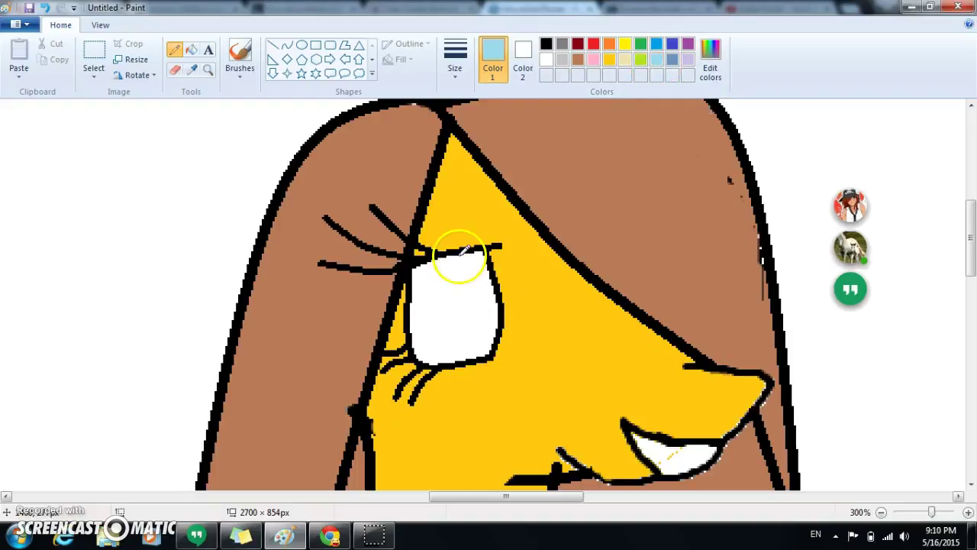
drag(457, 255, 434, 303)
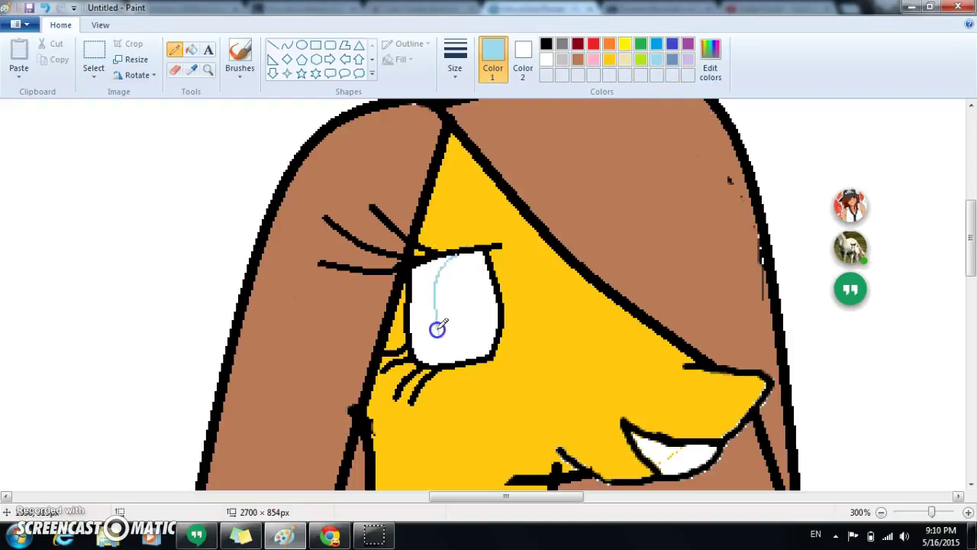
drag(461, 357, 460, 358)
click(190, 50)
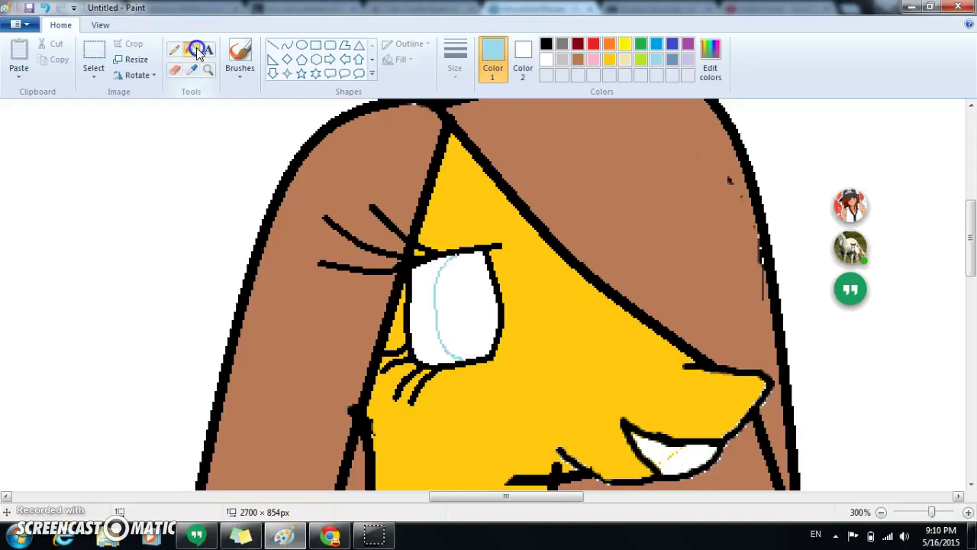
click(464, 308)
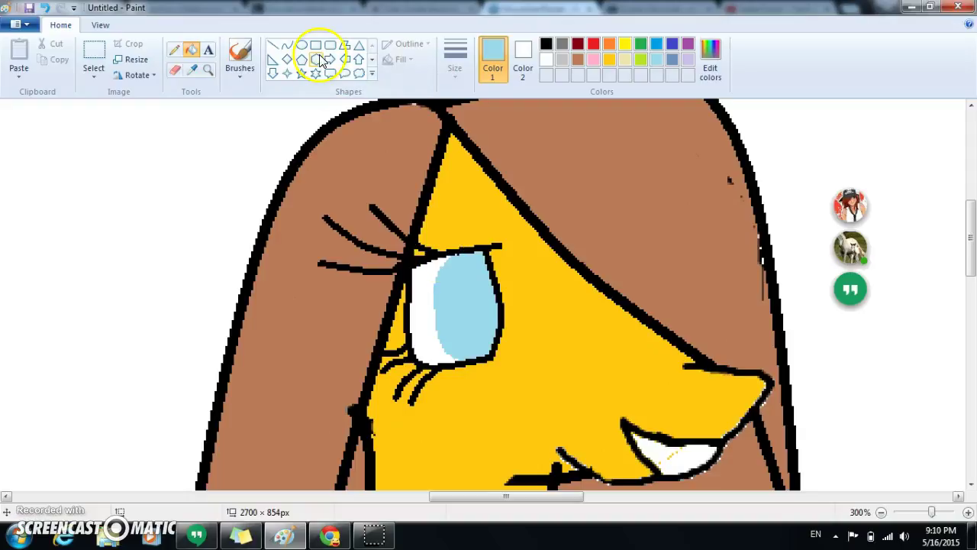
Show the Thumbnail preview window, enlarge it and position it clear of the yellow pony's face
click(100, 25)
click(220, 54)
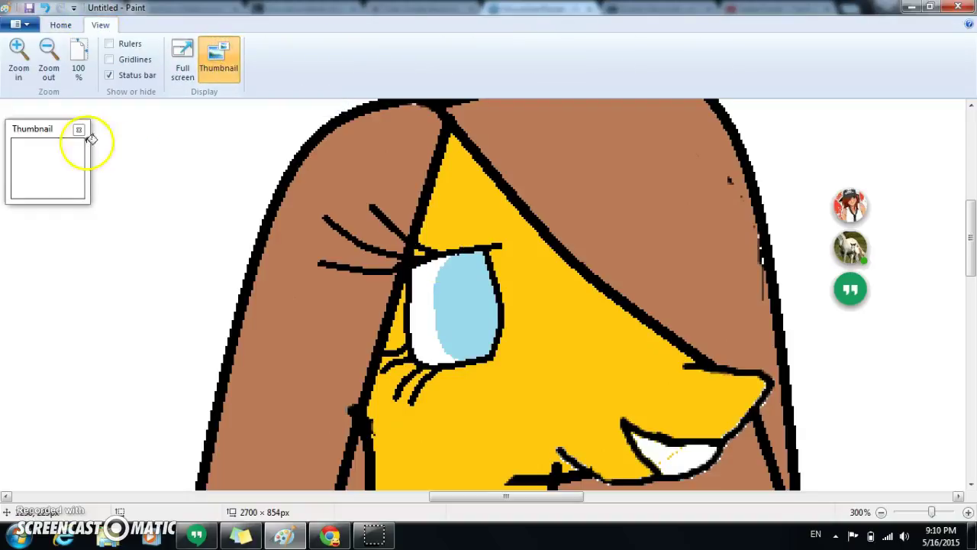
drag(42, 130, 65, 139)
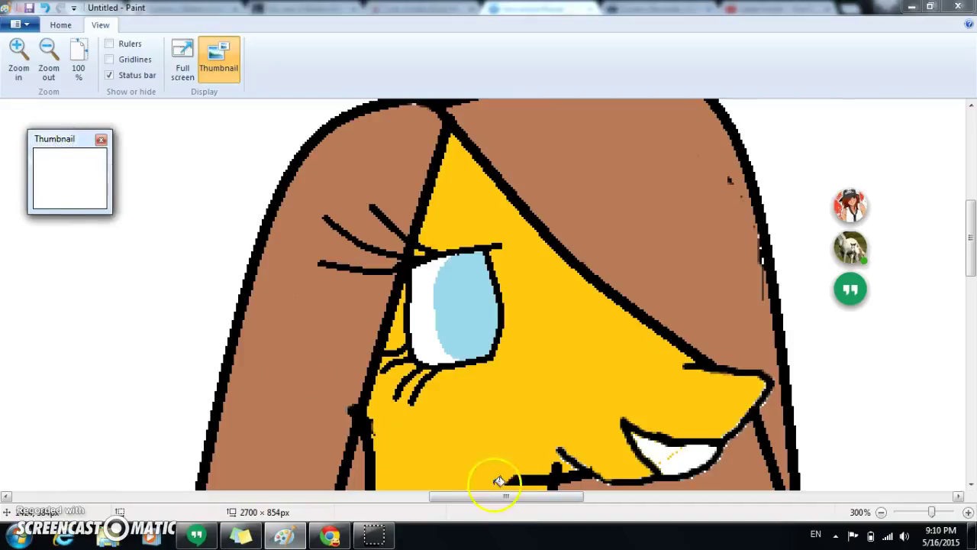
drag(502, 500, 550, 494)
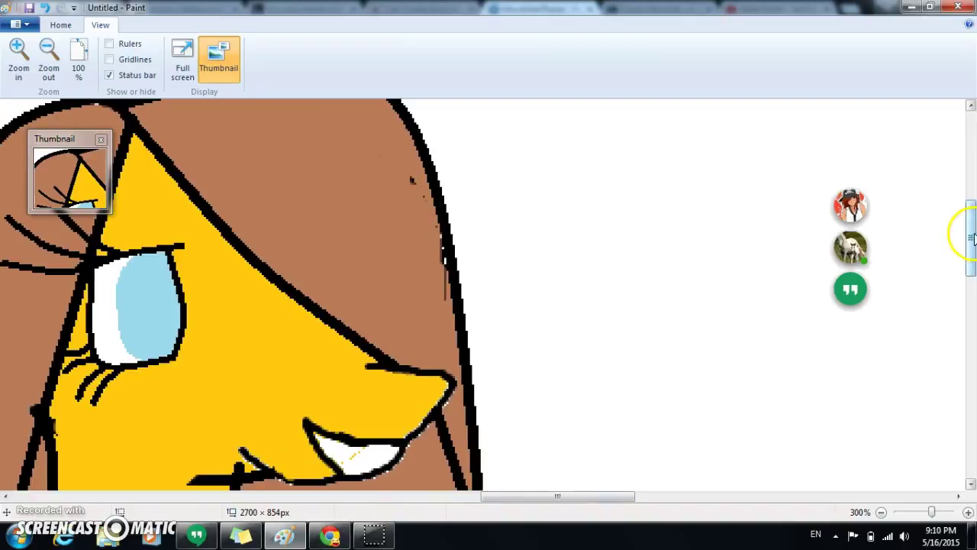
click(109, 212)
drag(109, 208, 207, 236)
drag(108, 219, 119, 313)
drag(34, 201, 6, 208)
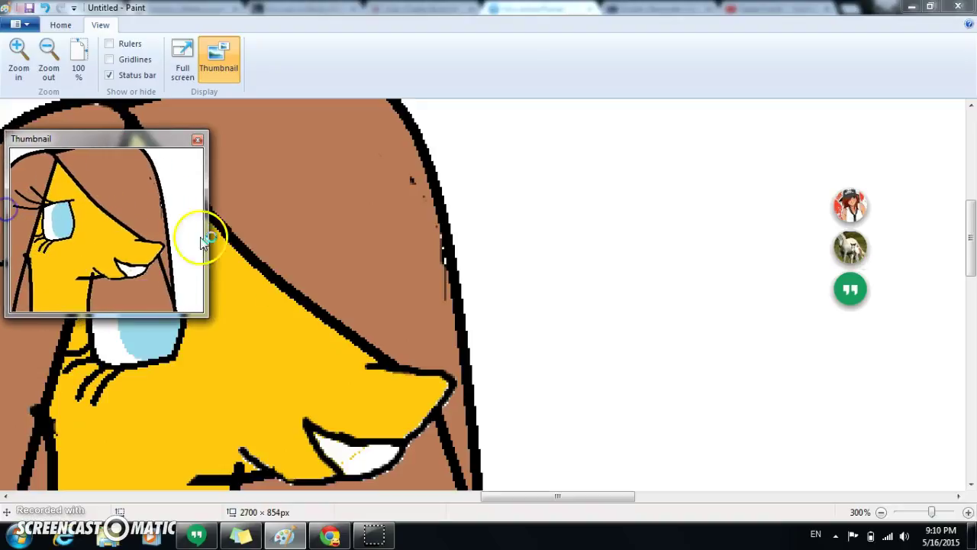
click(536, 487)
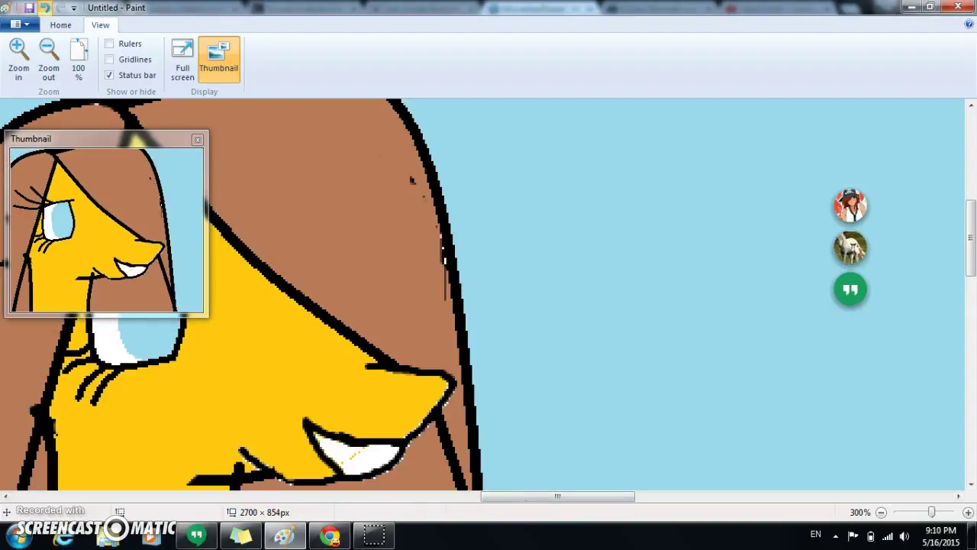
click(44, 8)
drag(601, 502, 555, 510)
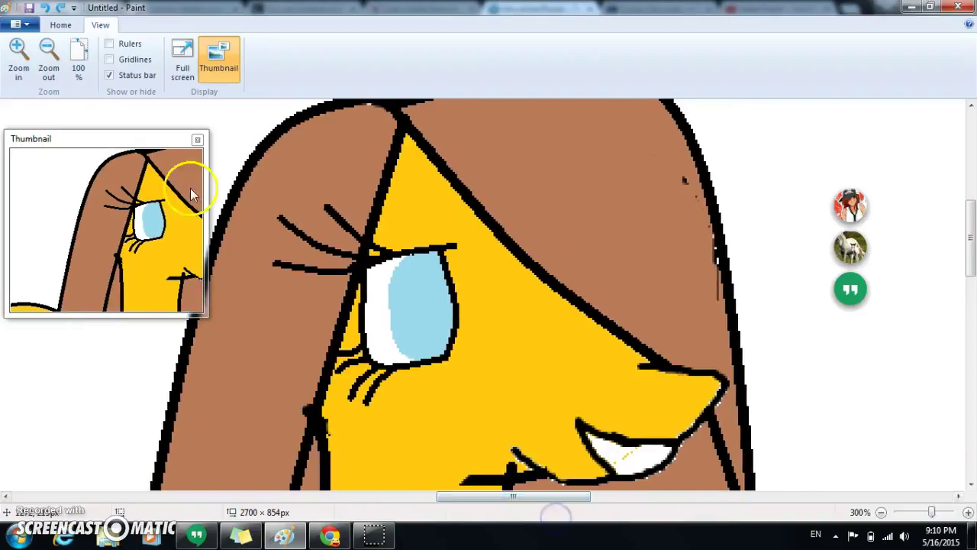
drag(98, 145, 93, 105)
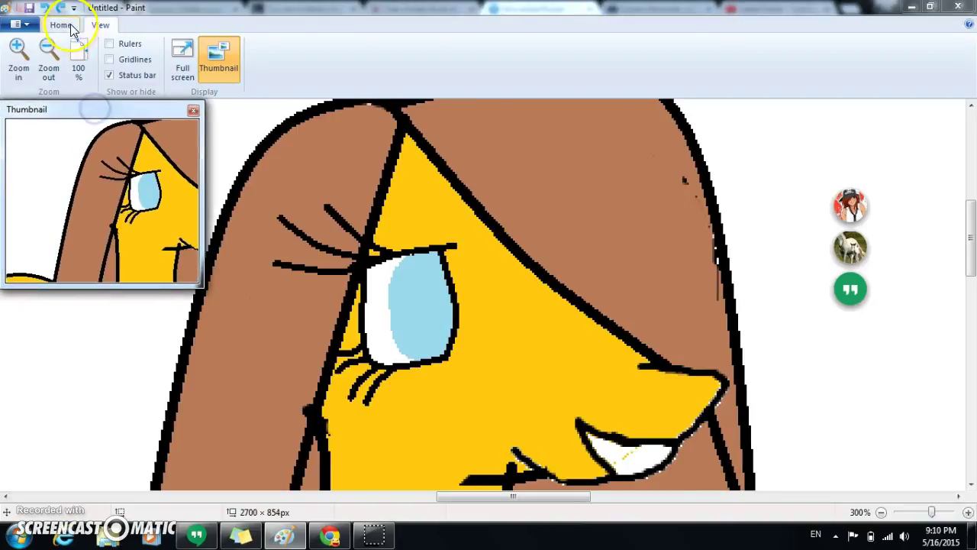
Draw a turquoise pencil curve inside the light turquoise iris and fill the area in front of it with turquoise
click(62, 24)
click(172, 50)
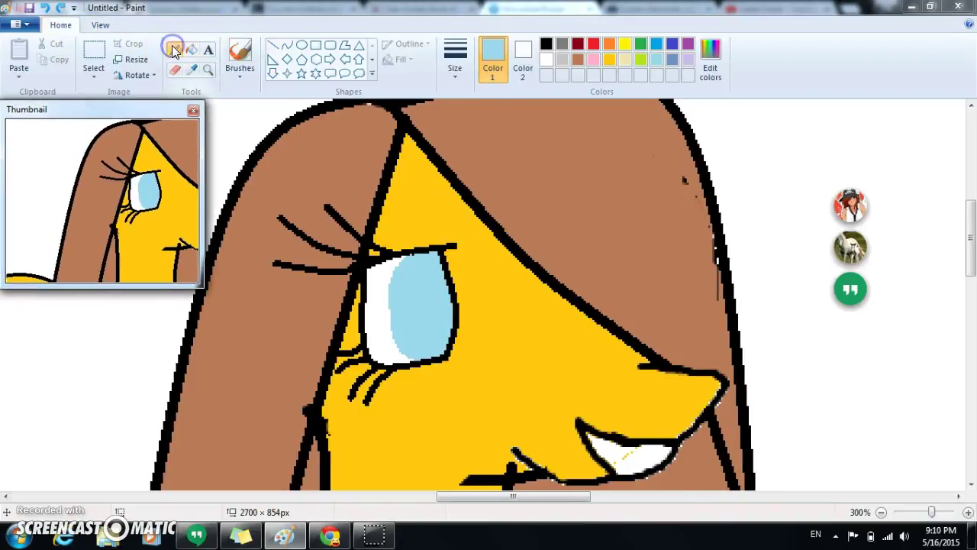
click(658, 45)
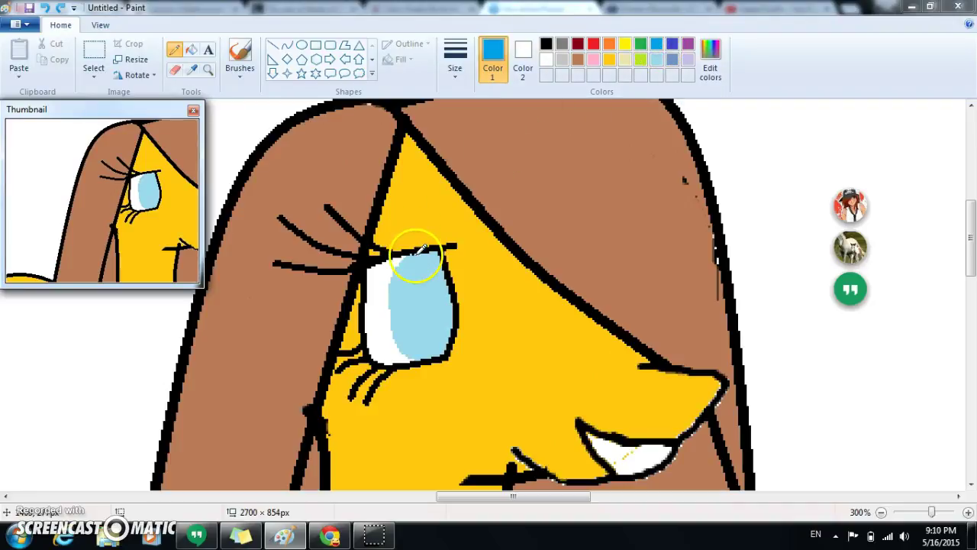
drag(416, 255, 415, 269)
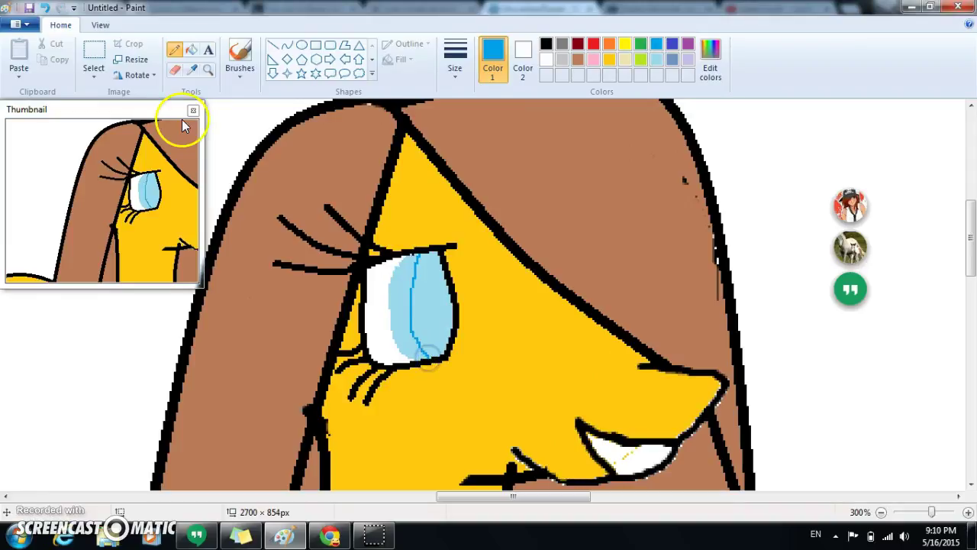
key(ctrl+z)
mouse_move(419, 248)
mouse_down()
mouse_move(406, 305)
mouse_move(420, 356)
mouse_up()
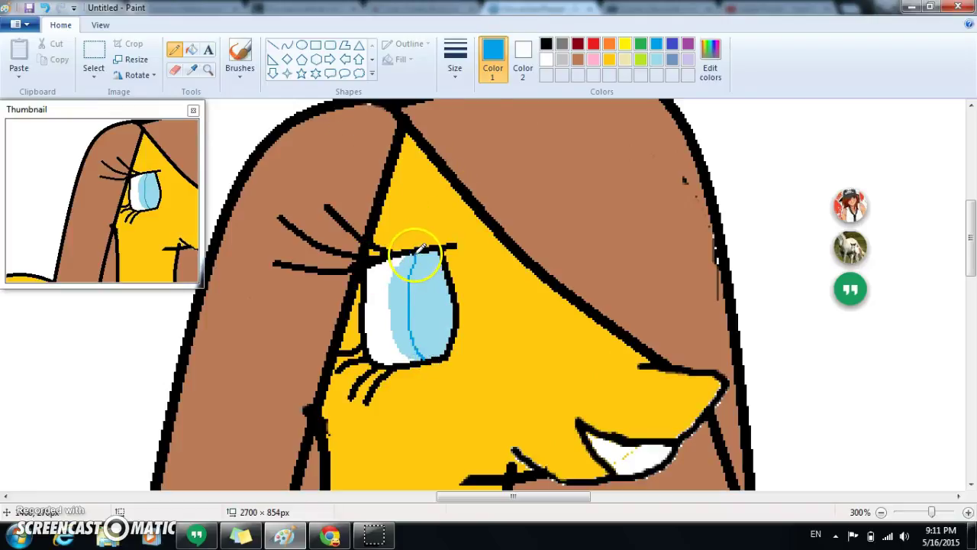
click(191, 49)
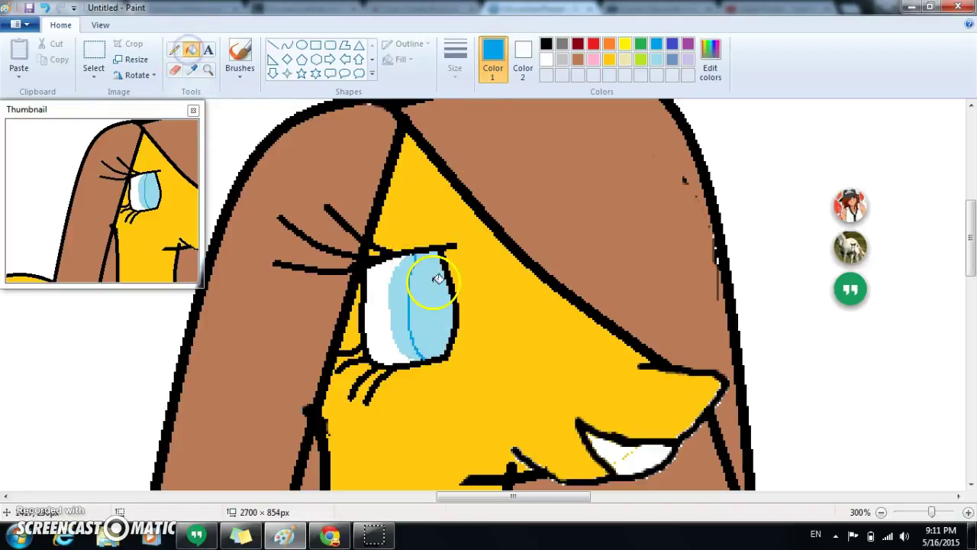
click(438, 279)
Define a darker blue pencil color with red 0, green 130 and blue 185
click(180, 49)
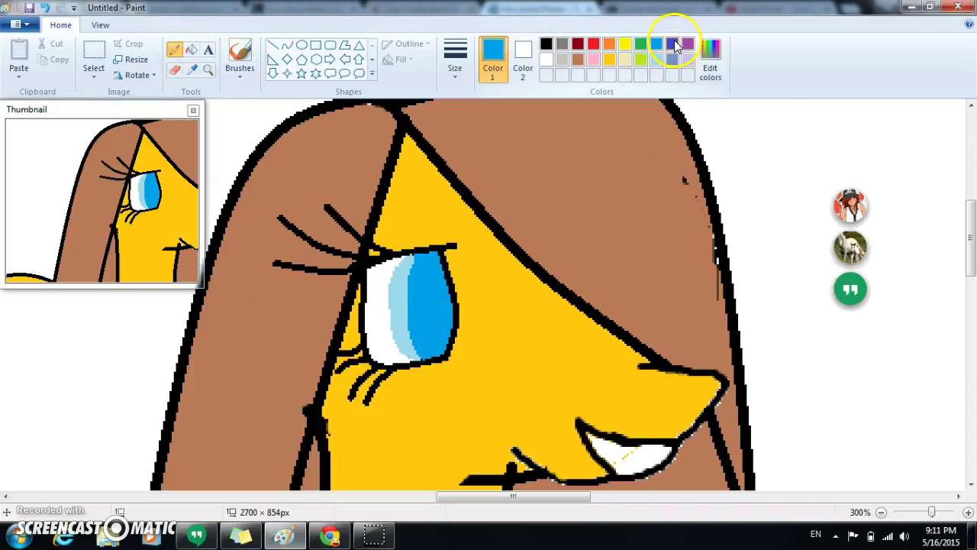
click(708, 55)
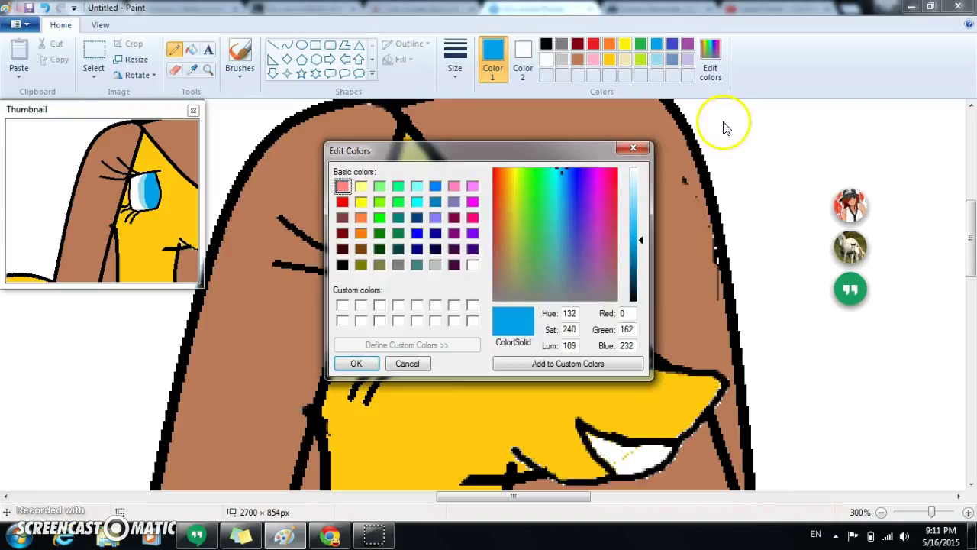
click(641, 253)
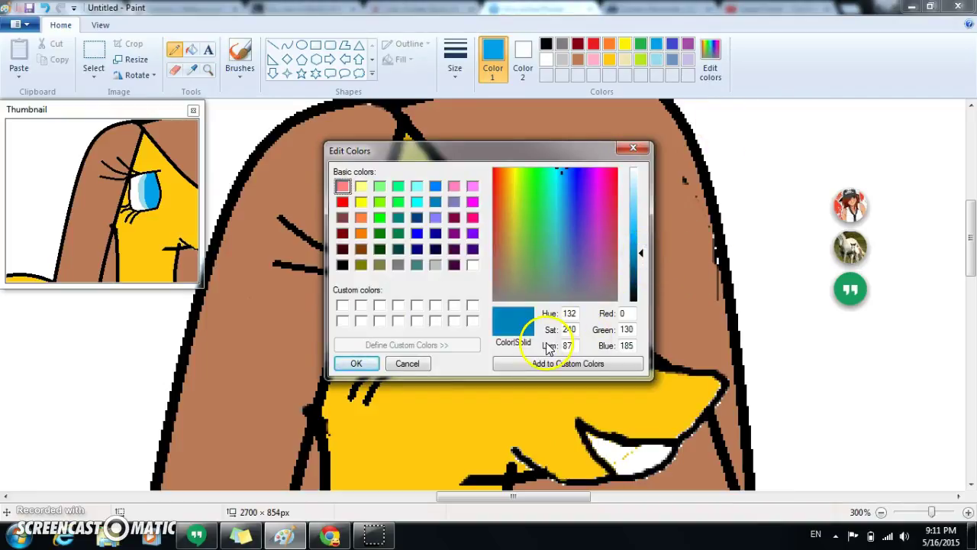
click(357, 365)
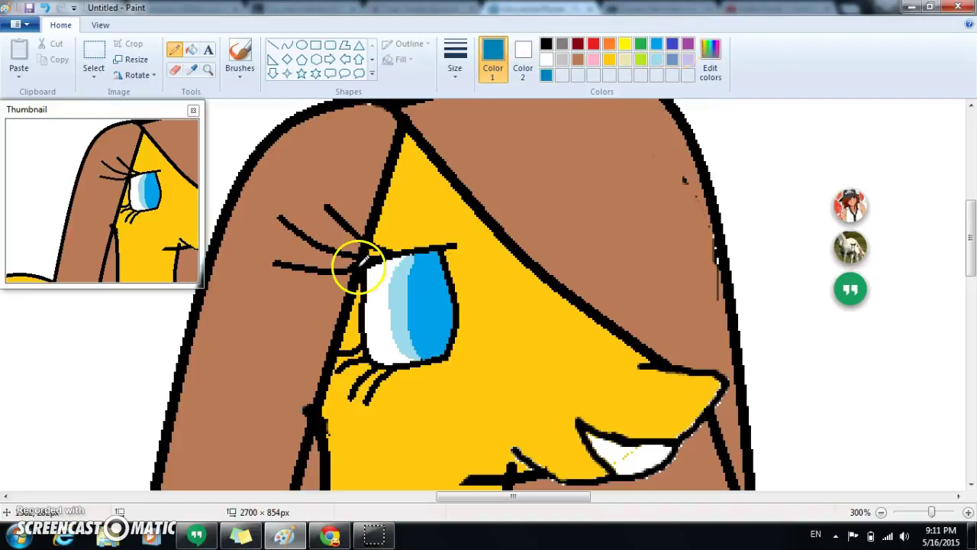
Draw a dark blue curve inside the turquoise part of the iris and fill the area in front of it with dark blue
drag(428, 255, 447, 351)
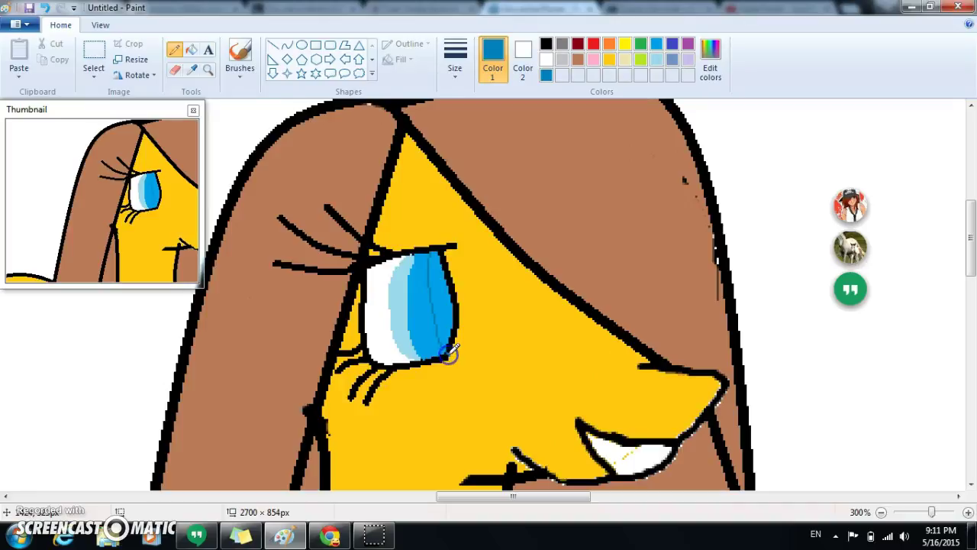
click(44, 7)
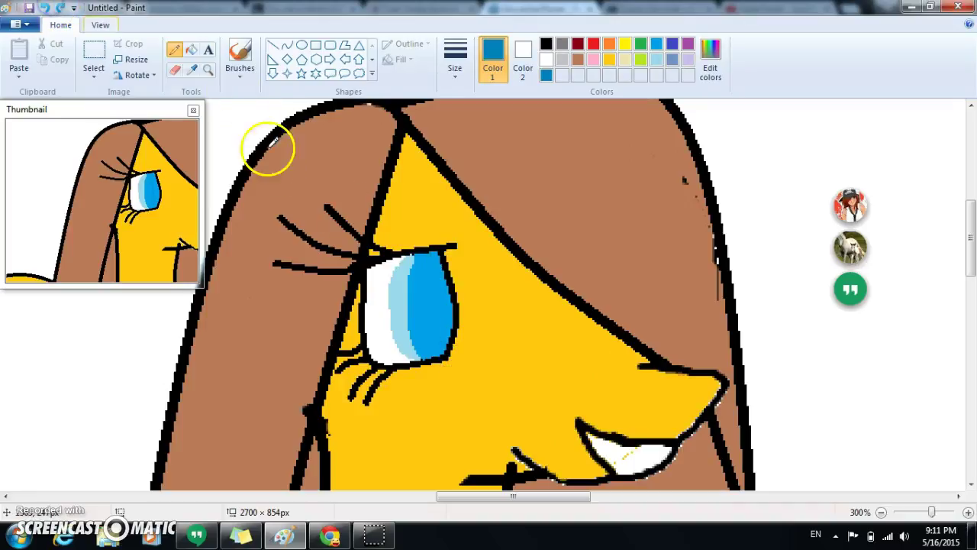
mouse_move(433, 352)
mouse_down()
mouse_move(418, 305)
mouse_move(425, 264)
mouse_up()
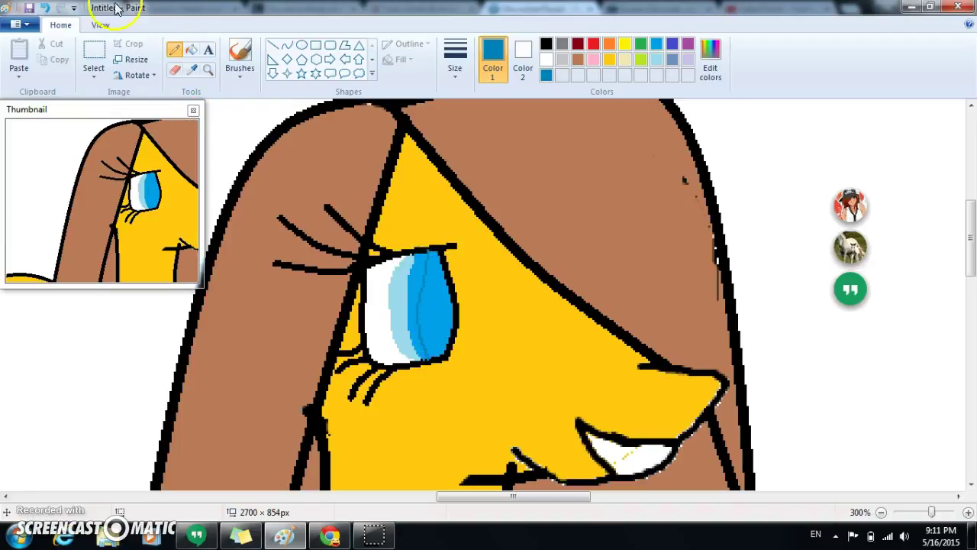
click(191, 48)
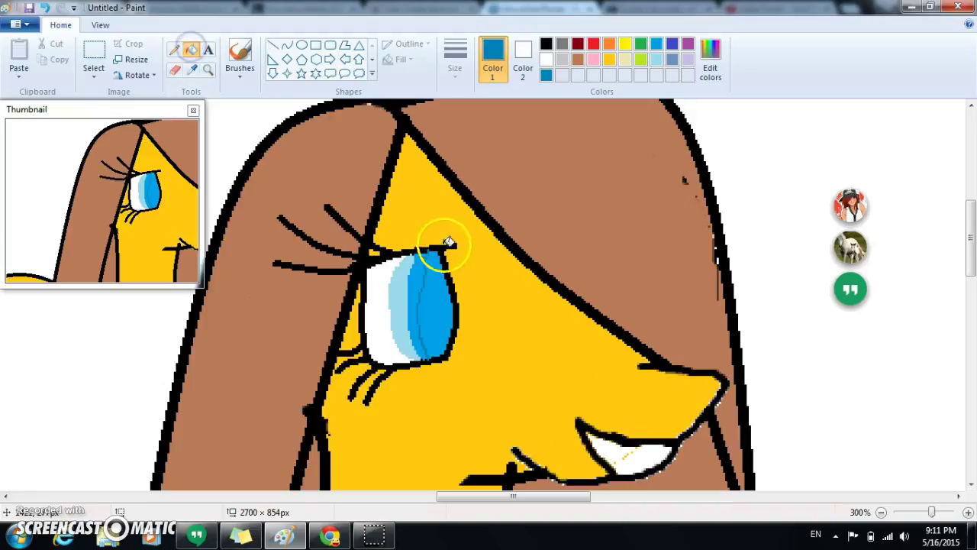
click(437, 310)
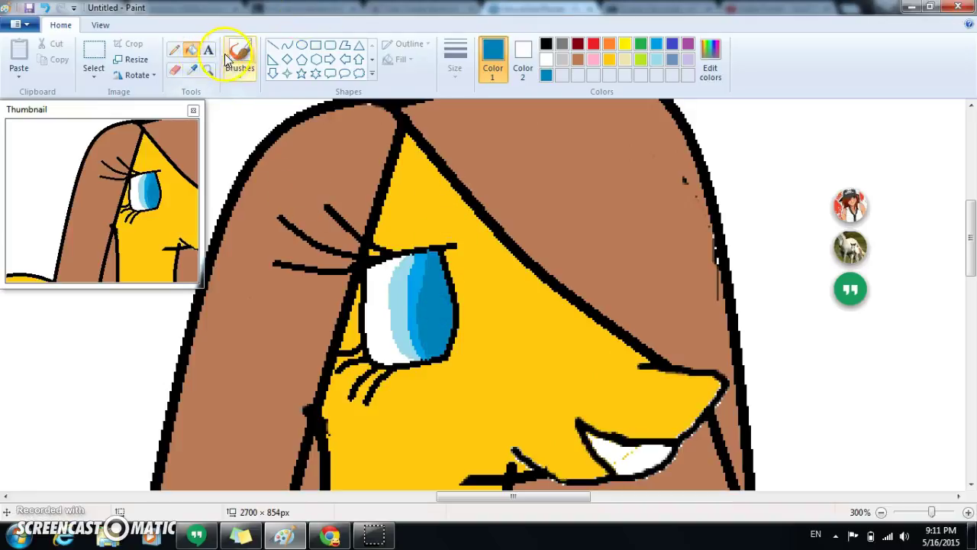
Draw a curved black pupil outline against the front edge of the yellow pony's iris and fill it with black
click(175, 49)
click(545, 43)
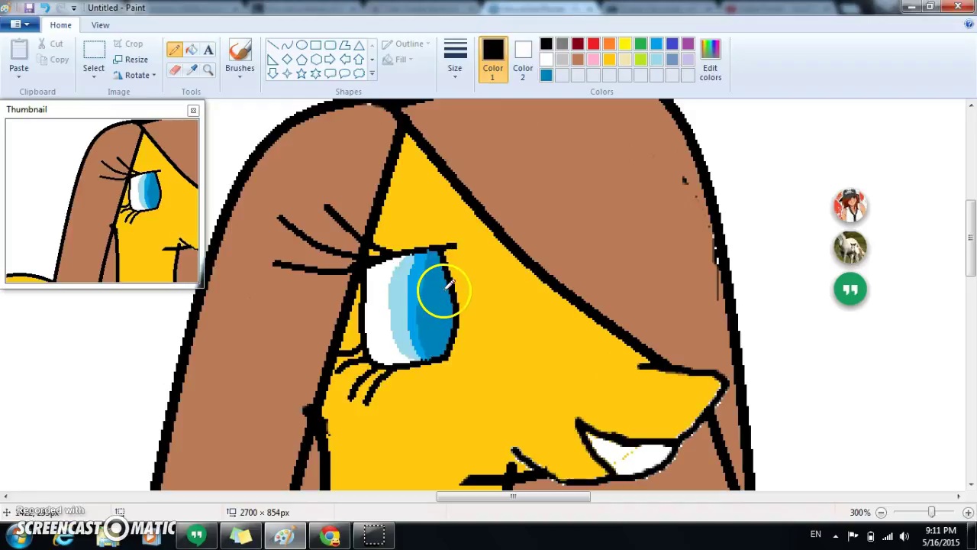
drag(442, 294, 442, 313)
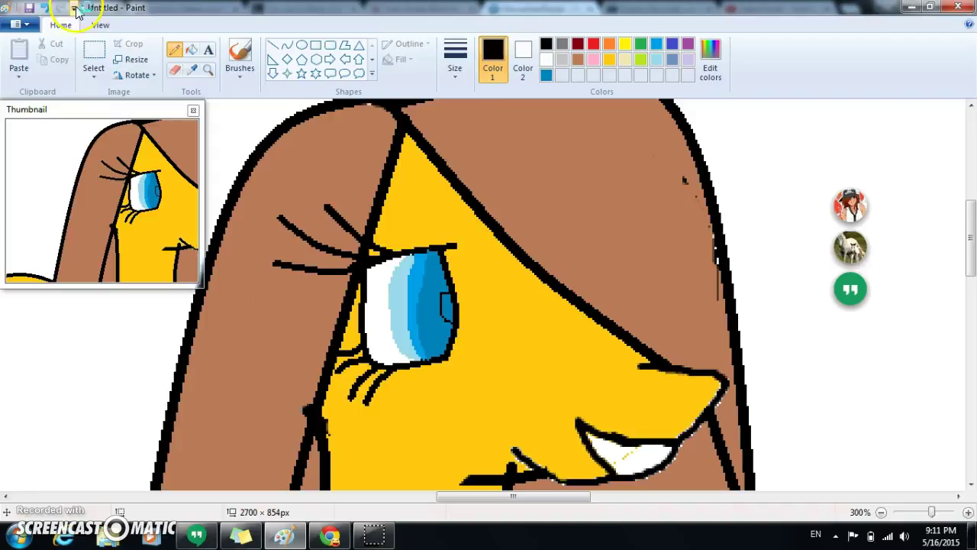
click(45, 11)
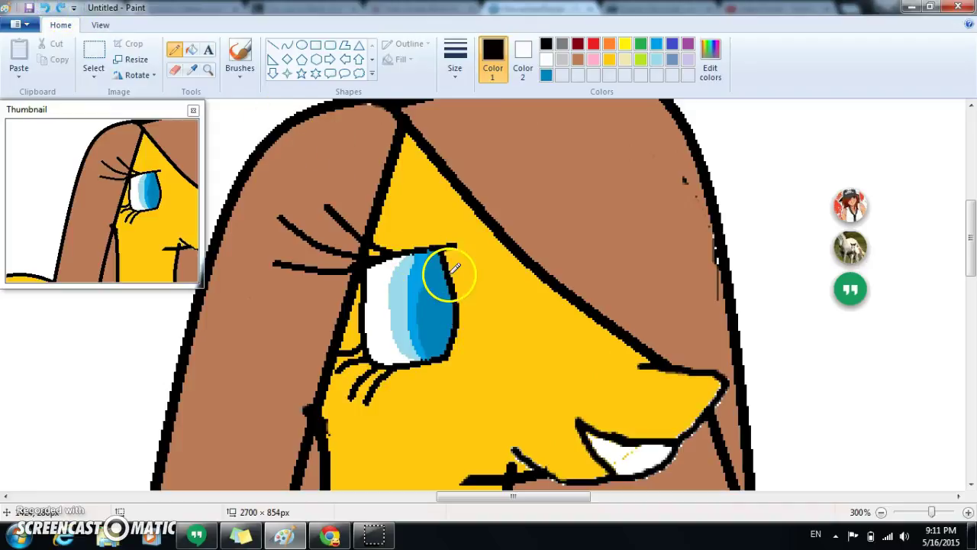
mouse_move(444, 257)
mouse_down()
mouse_move(432, 302)
mouse_move(436, 348)
mouse_up()
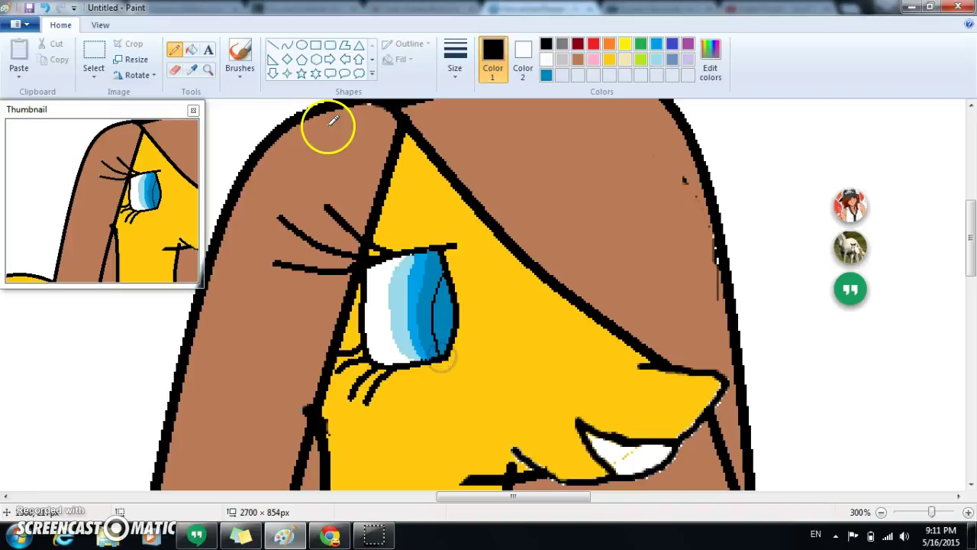
click(193, 49)
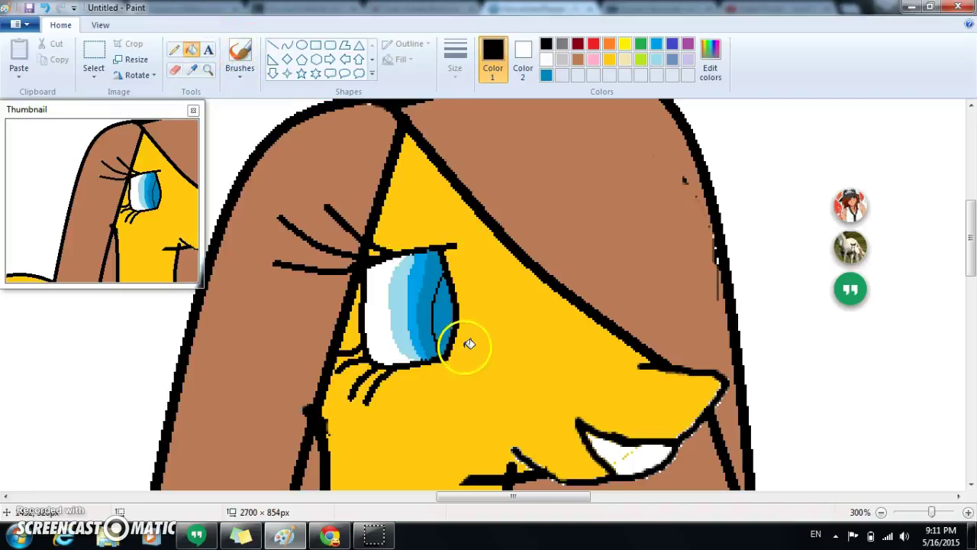
click(444, 322)
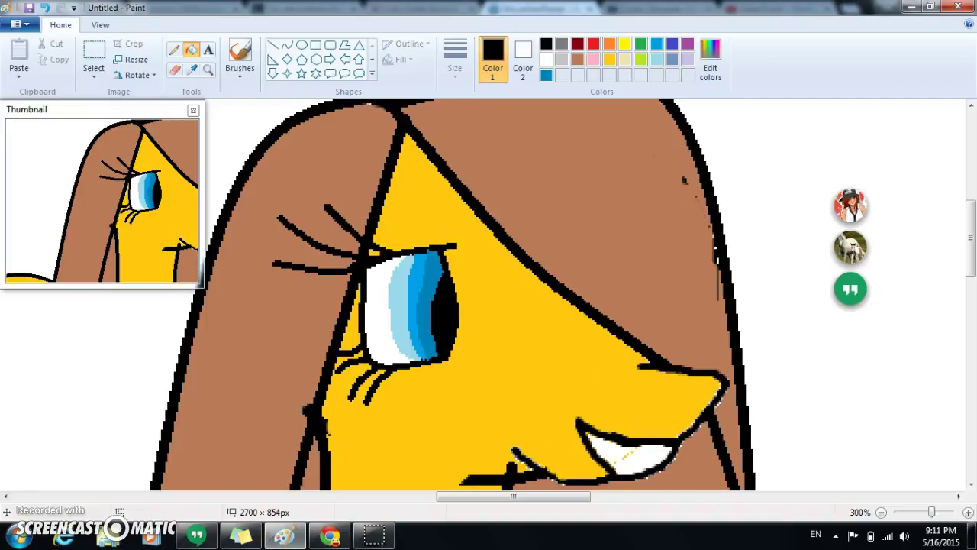
Draw a short horizontal white pencil highlight across the light turquoise band of the yellow pony's iris
click(545, 59)
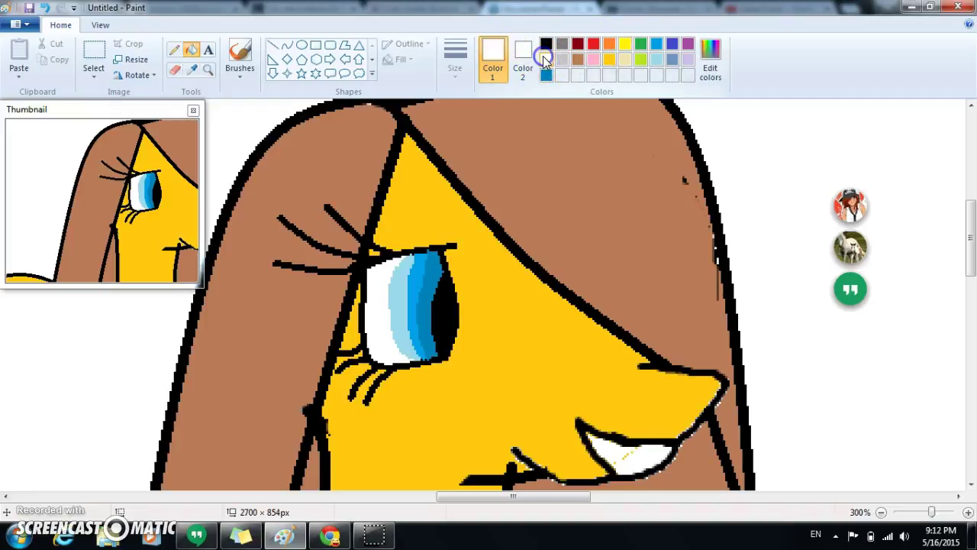
click(174, 49)
click(397, 296)
click(403, 297)
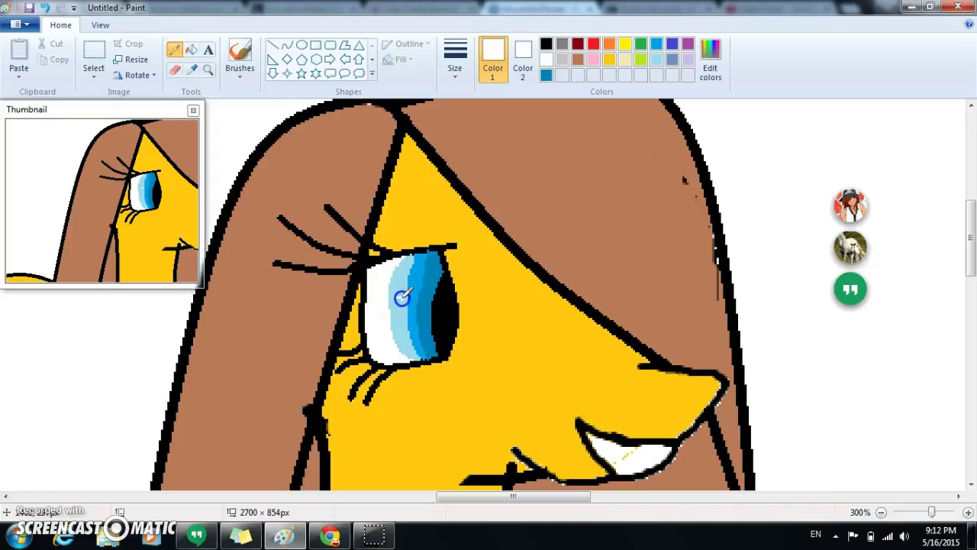
click(403, 298)
Continue the iris highlight forward with light turquoise across the turquoise band and turquoise across the dark blue band
click(654, 60)
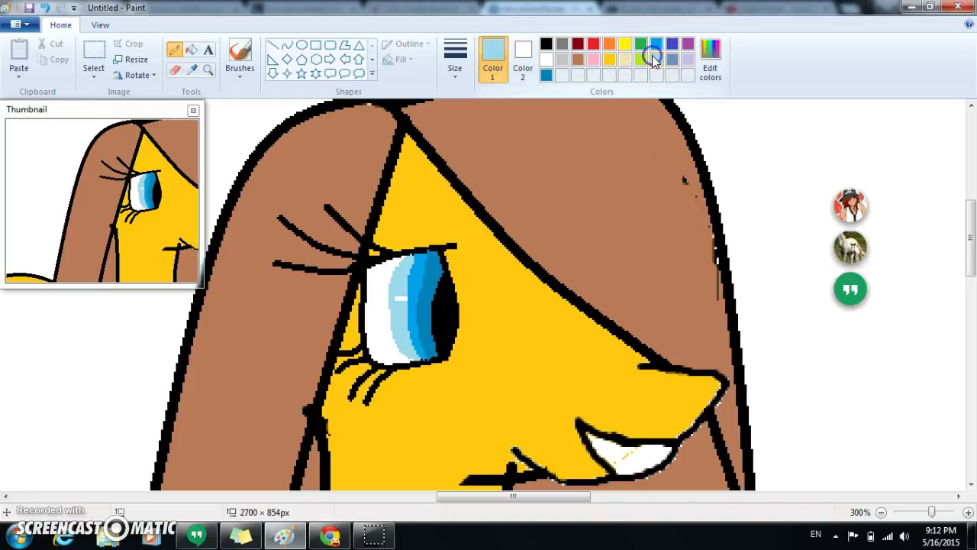
drag(413, 292, 410, 295)
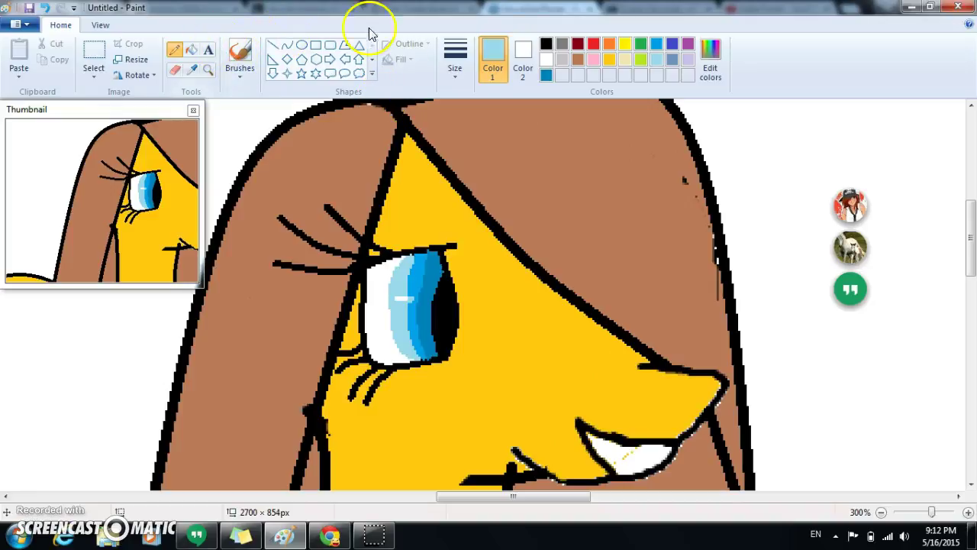
click(546, 75)
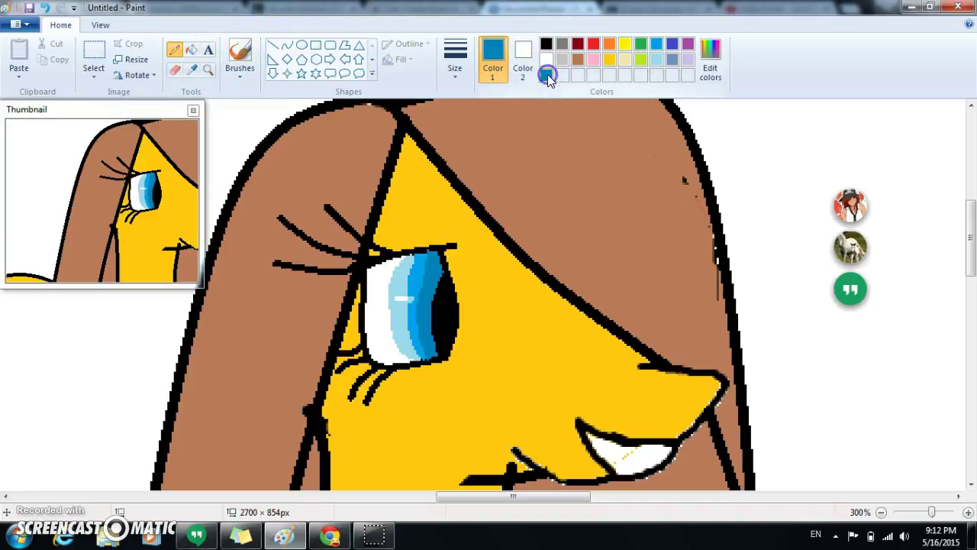
click(658, 44)
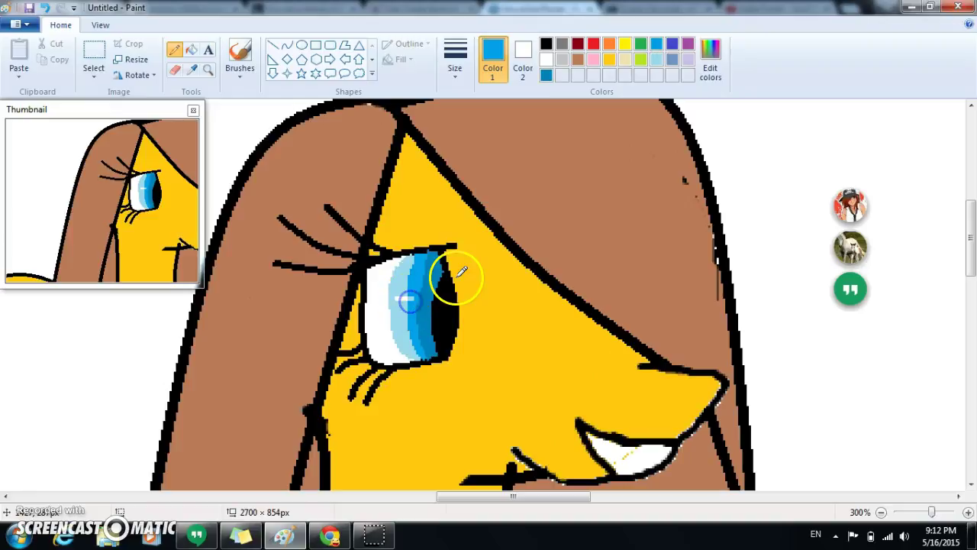
click(657, 59)
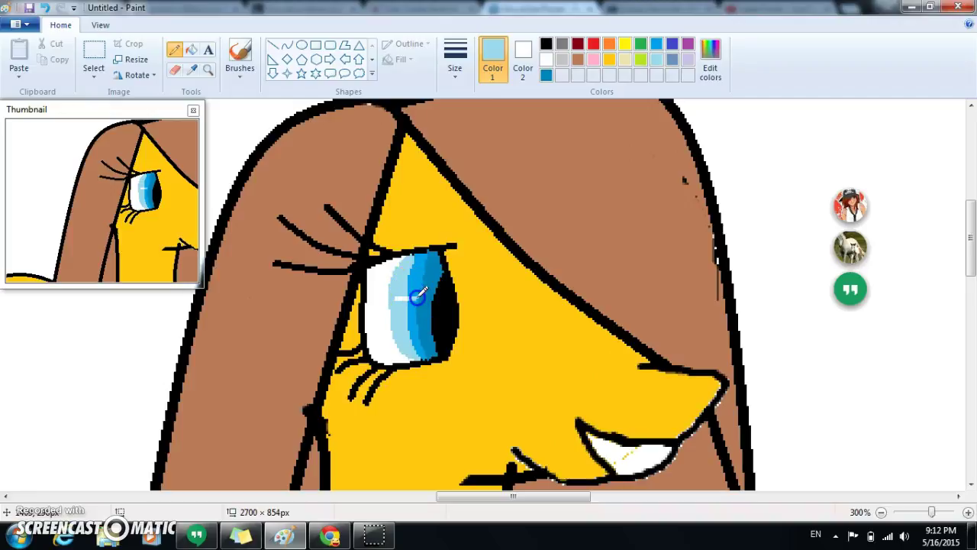
click(658, 45)
mouse_move(405, 284)
mouse_down()
mouse_move(408, 297)
mouse_move(429, 305)
mouse_move(426, 292)
mouse_up()
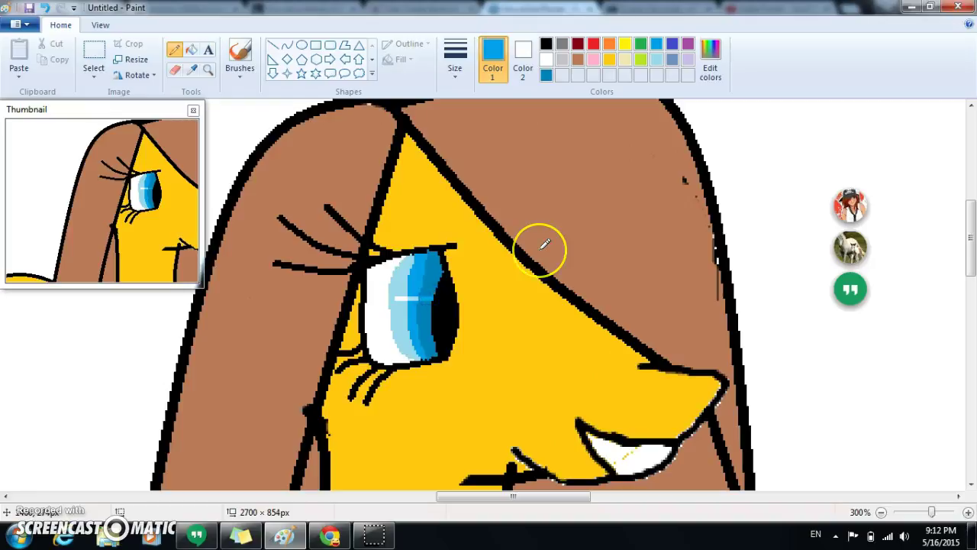
Thicken the iris highlight downward with white, light turquoise and turquoise in the matching bands
click(546, 59)
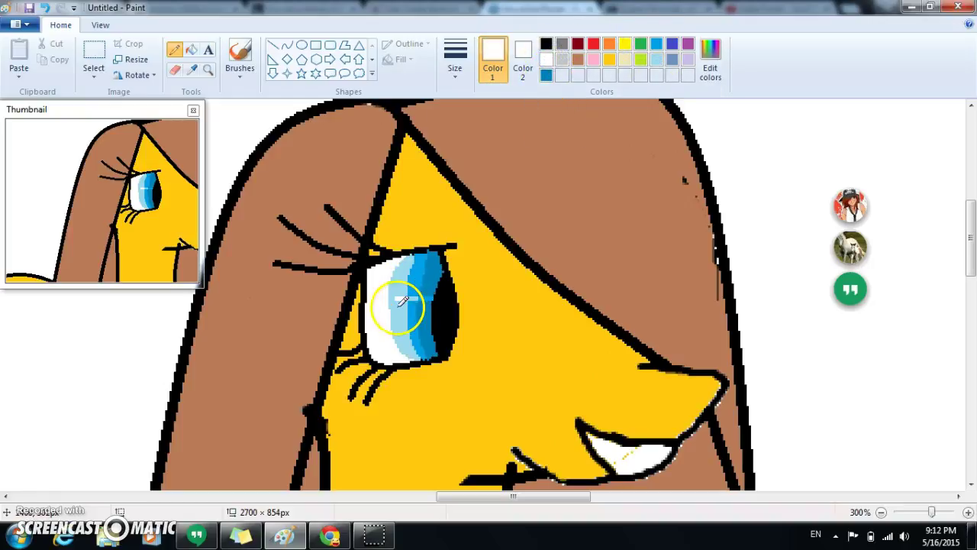
click(396, 302)
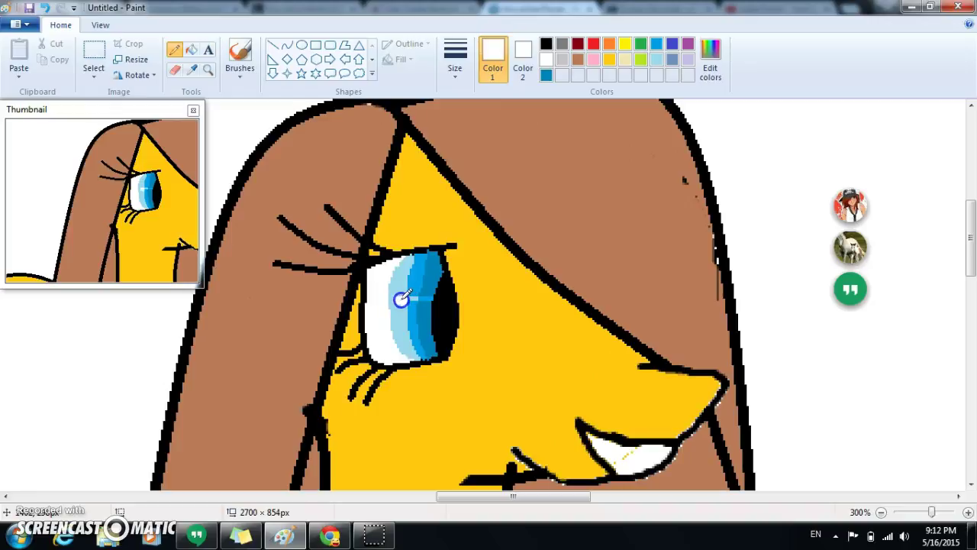
click(656, 59)
drag(411, 304, 409, 304)
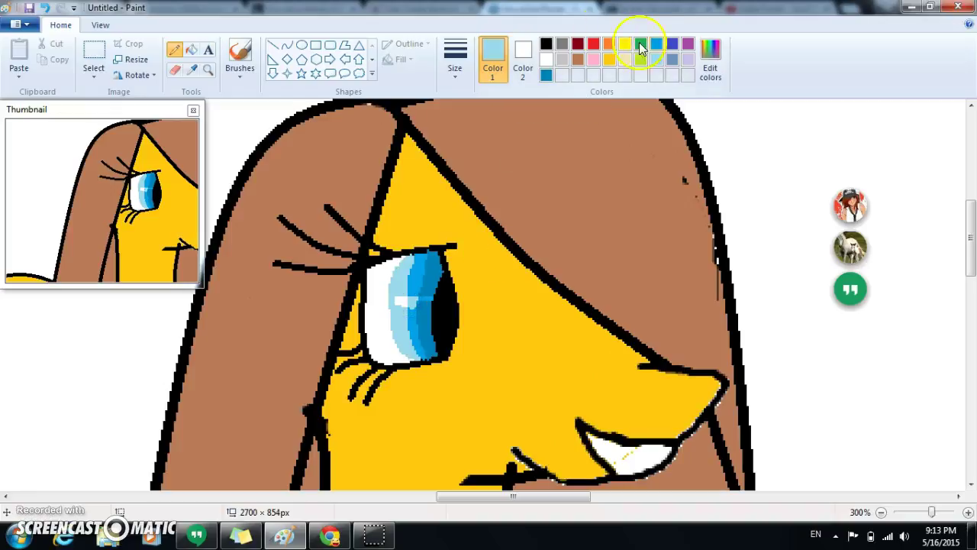
click(418, 300)
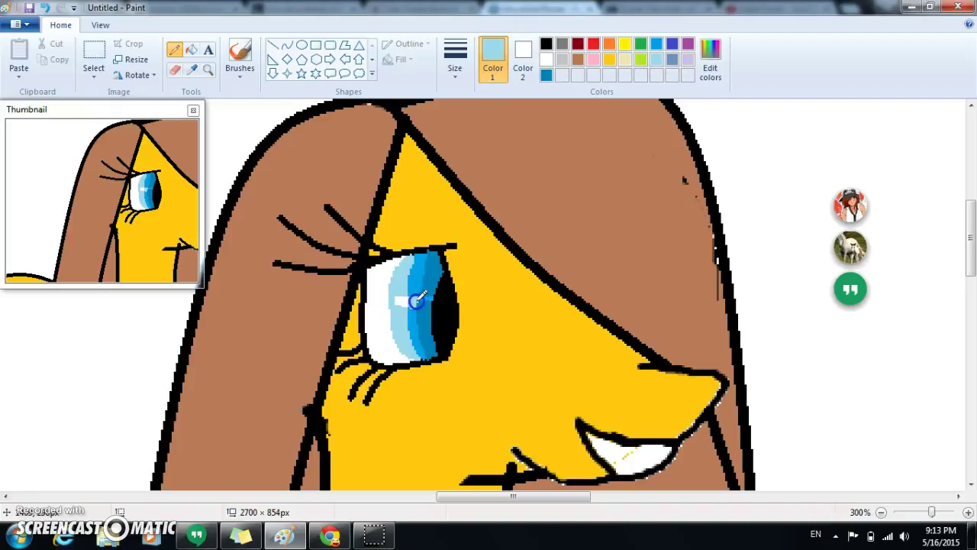
click(599, 76)
click(657, 43)
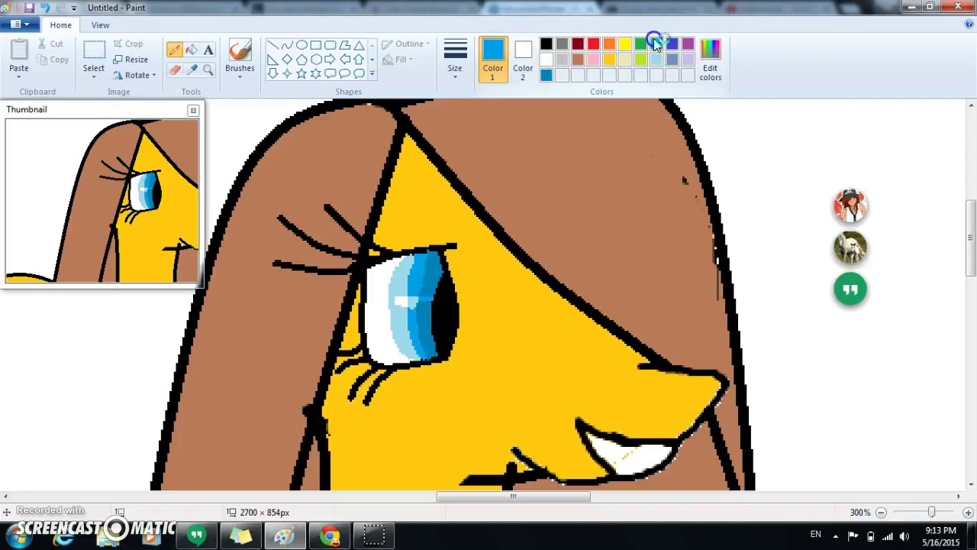
click(419, 301)
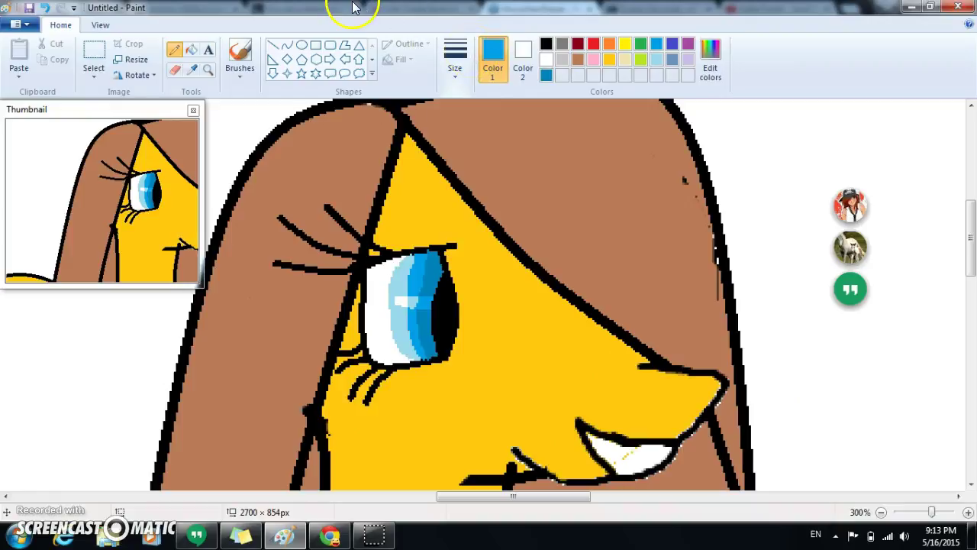
Brush white over the yellow specks and uneven edges inside the yellow pony's open mouth
click(248, 48)
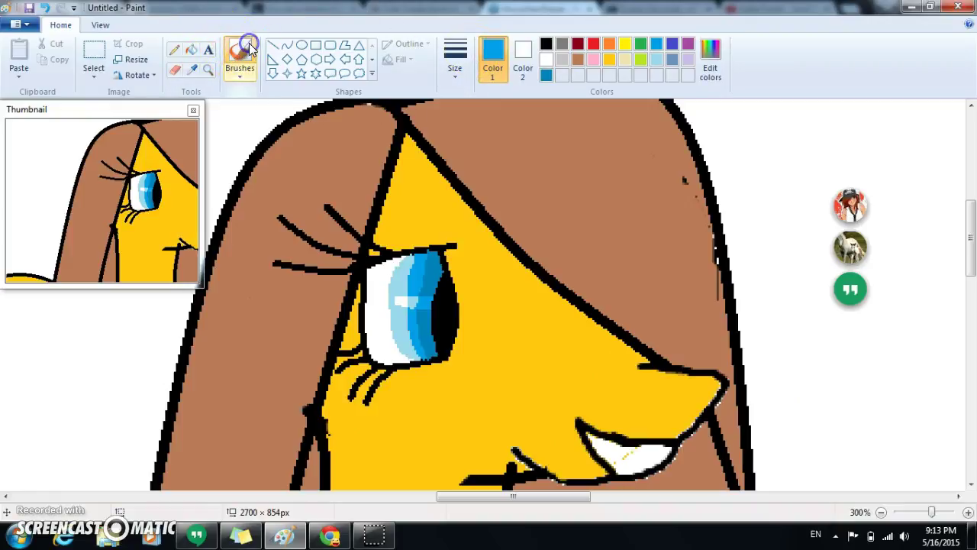
click(546, 58)
drag(658, 471, 635, 453)
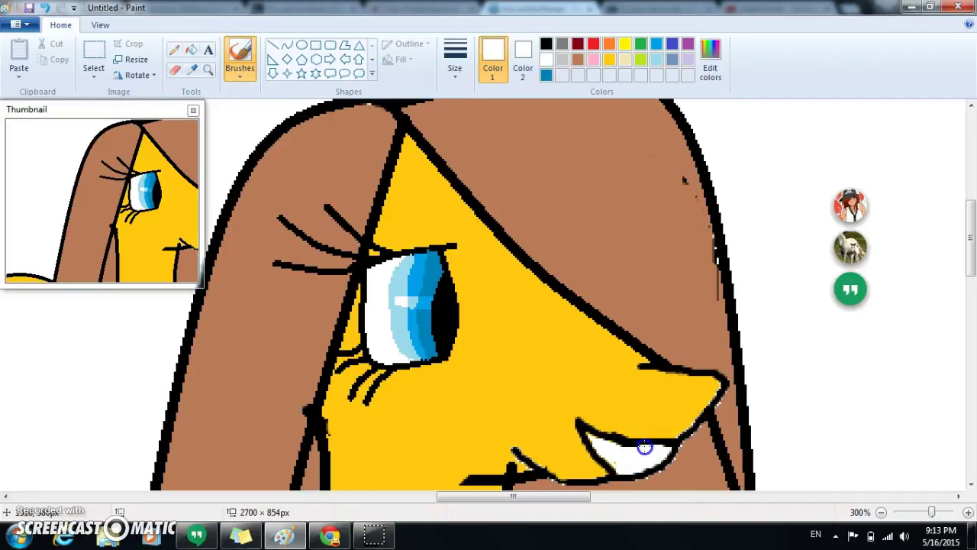
mouse_move(663, 448)
mouse_down()
mouse_move(611, 458)
mouse_move(628, 438)
mouse_move(609, 447)
mouse_up()
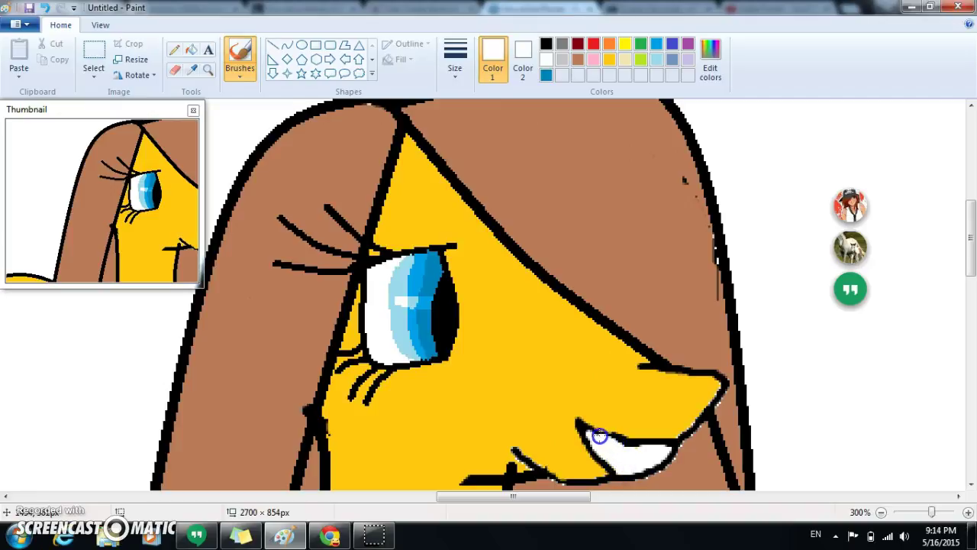
mouse_move(591, 432)
mouse_down()
mouse_move(637, 460)
mouse_move(651, 454)
mouse_move(622, 450)
mouse_up()
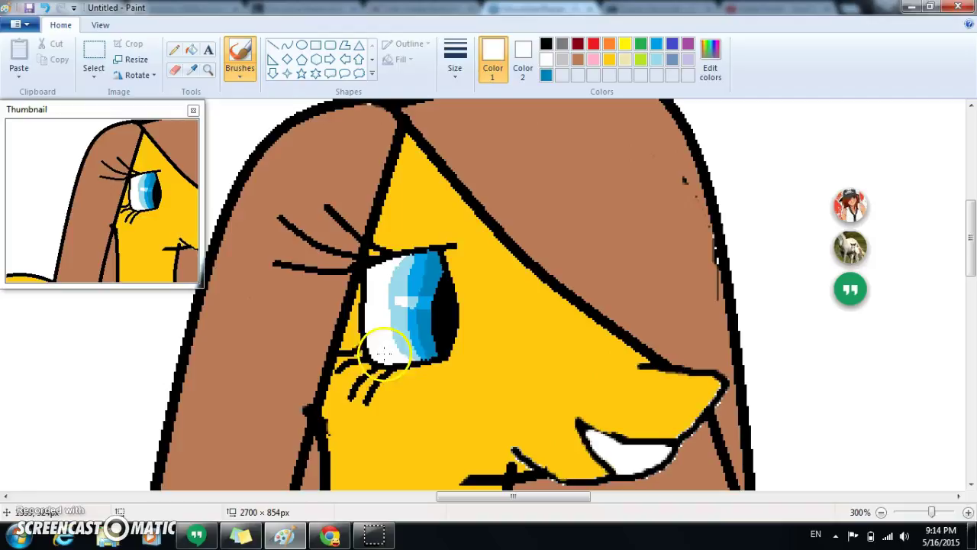
Widen the thumbnail preview and brush brown over the lower lip outline and the lower part of the teeth
drag(201, 190, 244, 190)
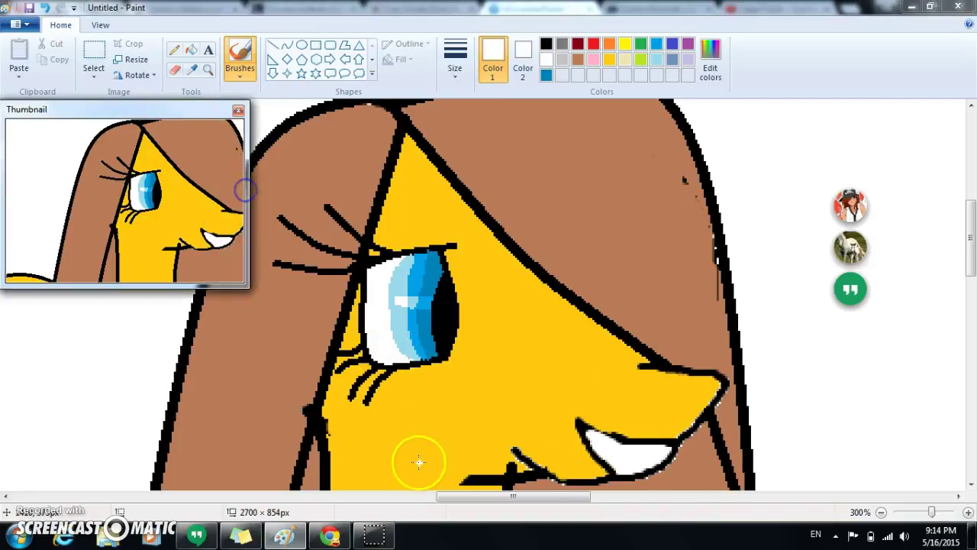
drag(495, 496, 508, 496)
click(240, 53)
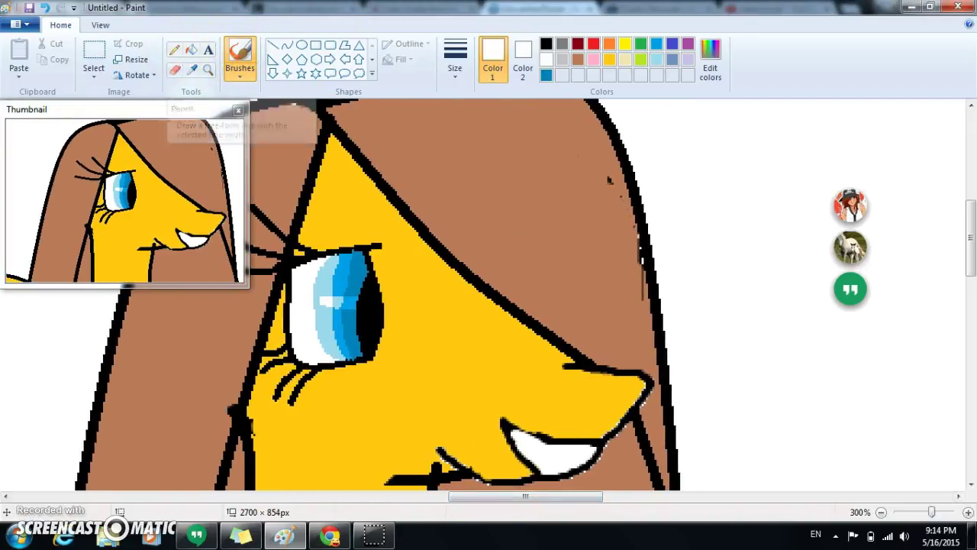
click(579, 61)
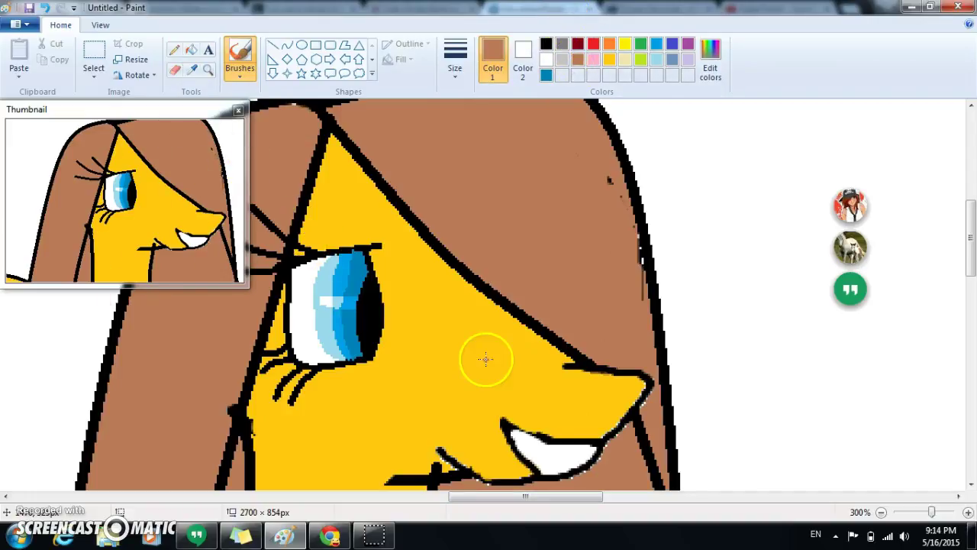
click(598, 451)
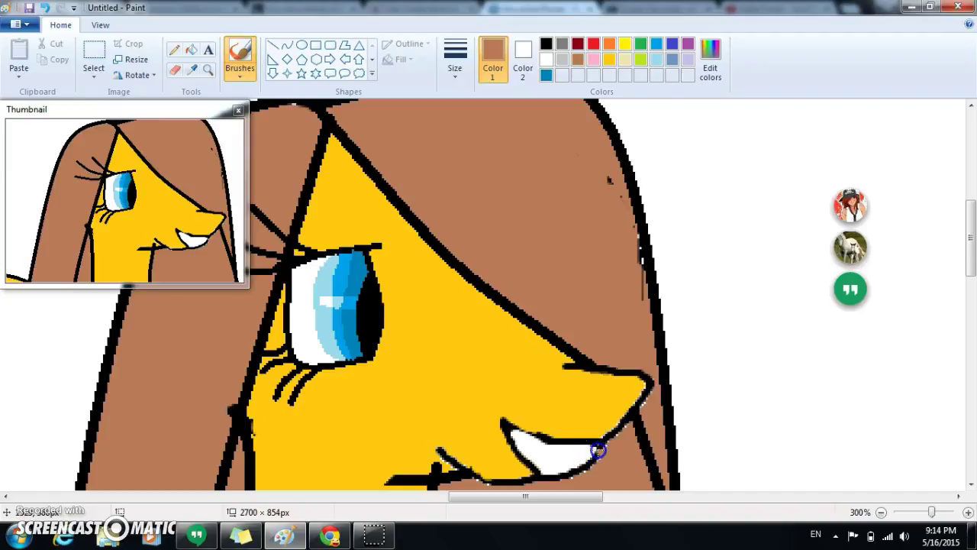
mouse_move(568, 455)
mouse_down()
mouse_move(540, 478)
mouse_move(581, 460)
mouse_up()
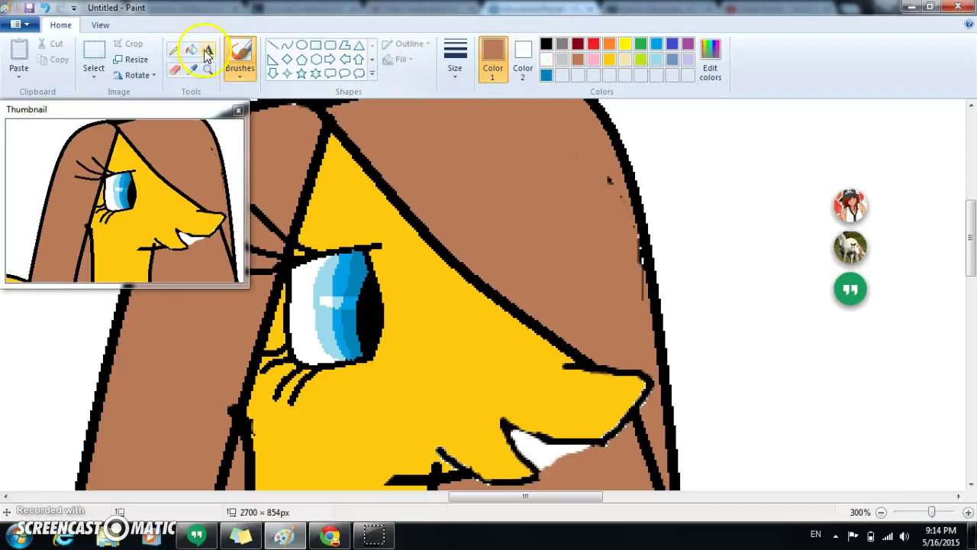
Straighten the lower edge of the teeth with the Pencil tool in brown at the thickest line size
click(174, 49)
click(455, 65)
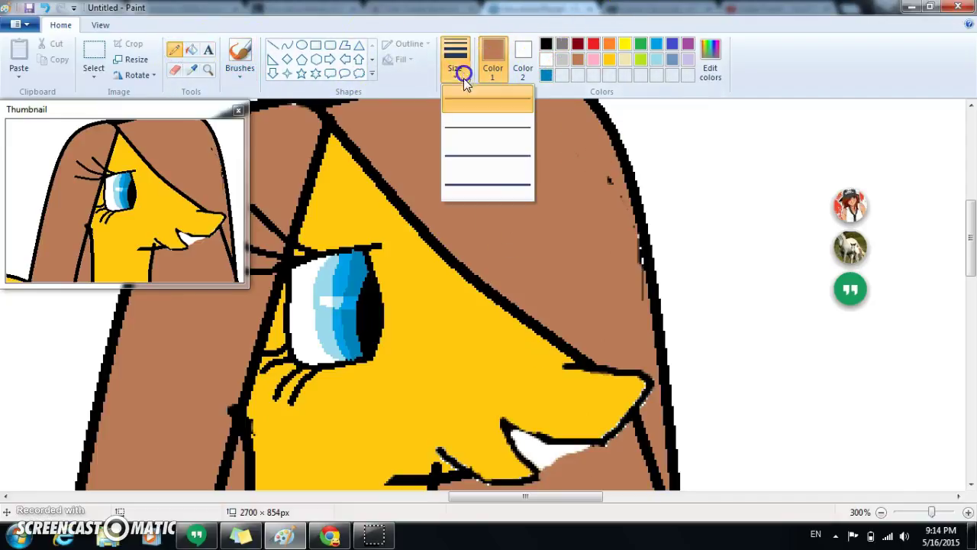
click(492, 191)
drag(547, 427, 544, 471)
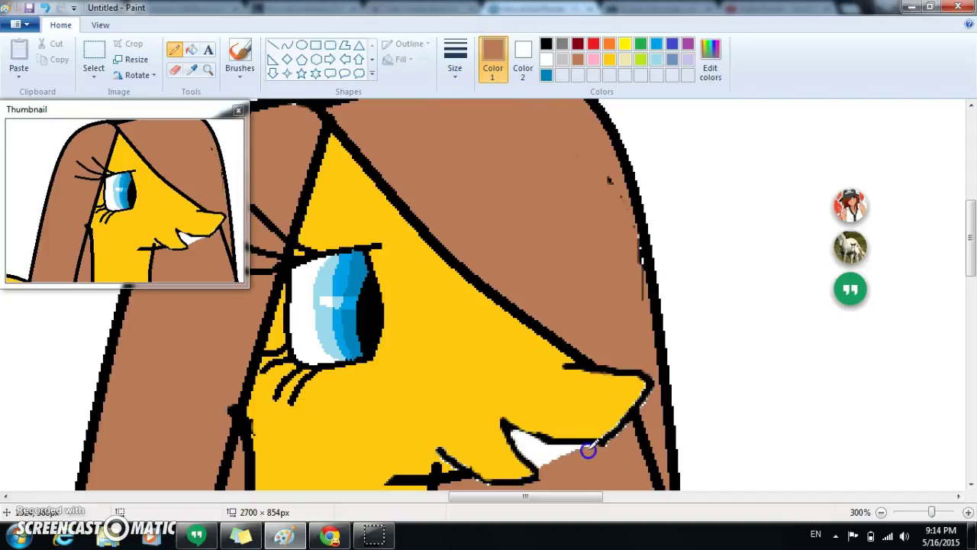
mouse_move(632, 447)
mouse_down()
mouse_move(584, 453)
mouse_move(591, 449)
mouse_up()
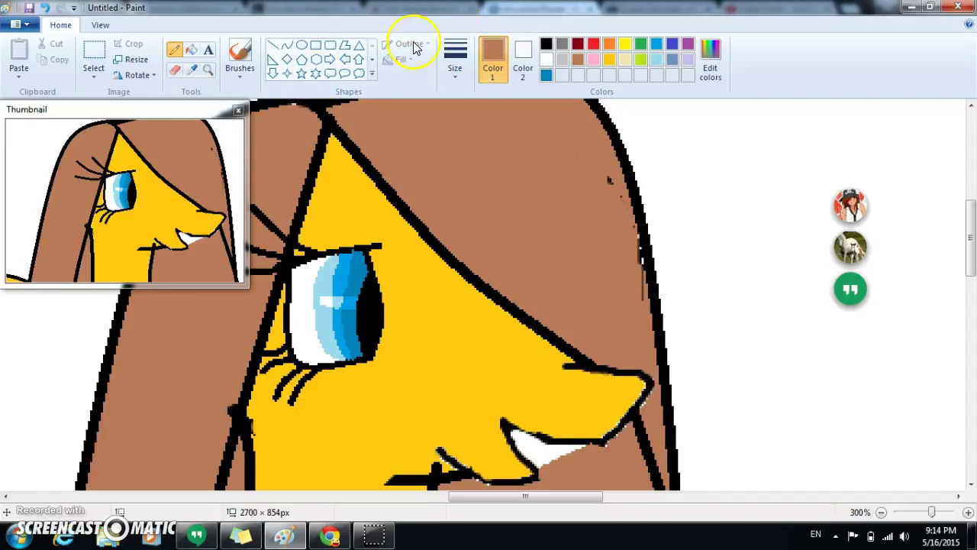
Set the Pencil tool to the second-thickest line size
click(238, 53)
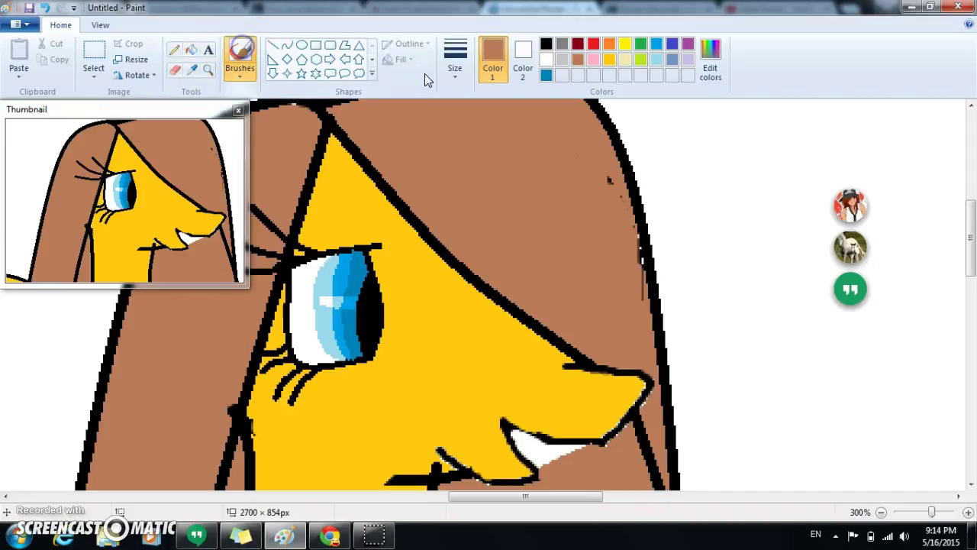
click(174, 49)
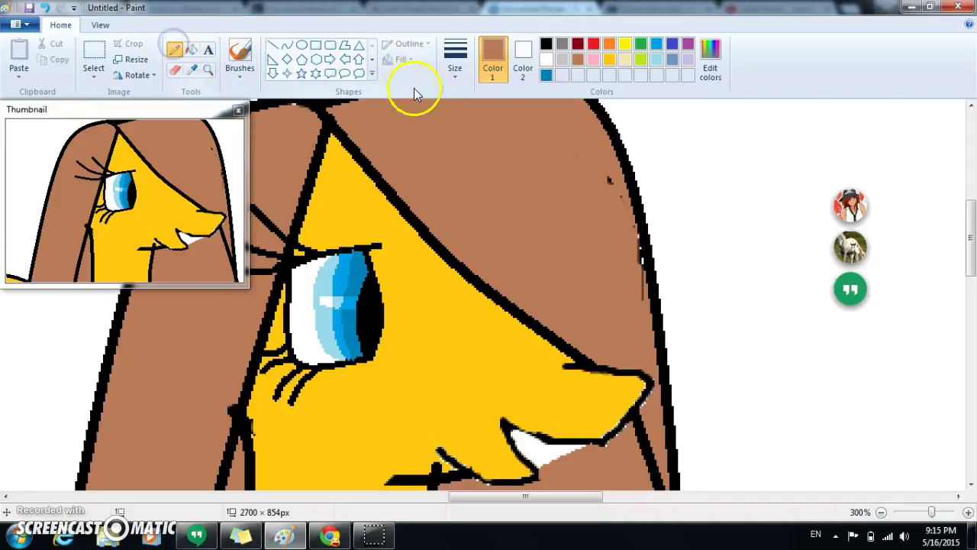
click(450, 83)
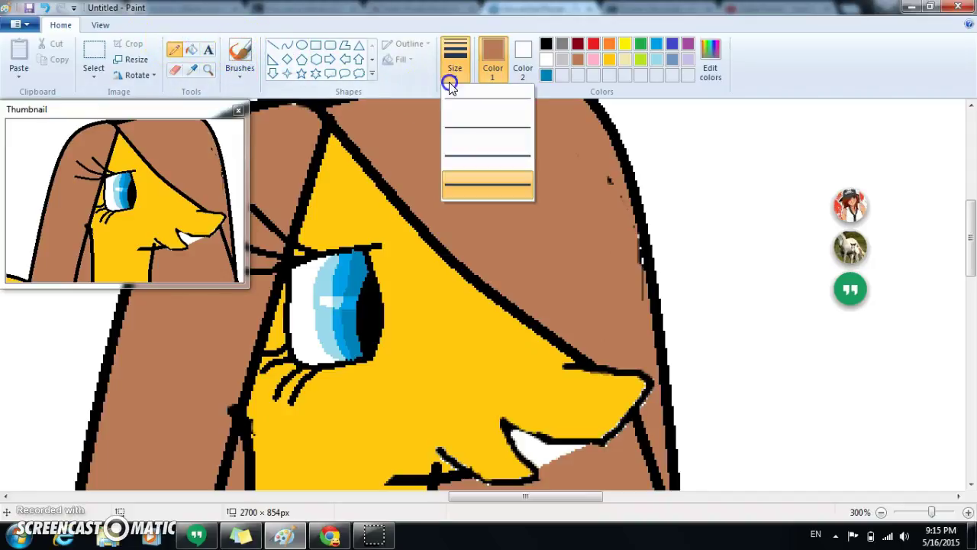
click(492, 162)
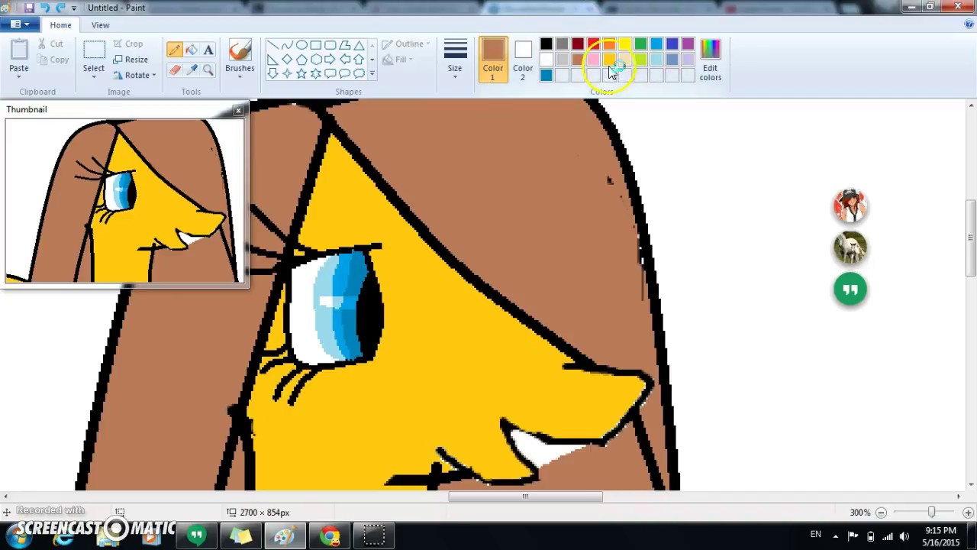
Define a darker yellow with red 223, green 173 and blue 0, and draw a small nostril on the yellow pony's muzzle
click(712, 52)
click(632, 147)
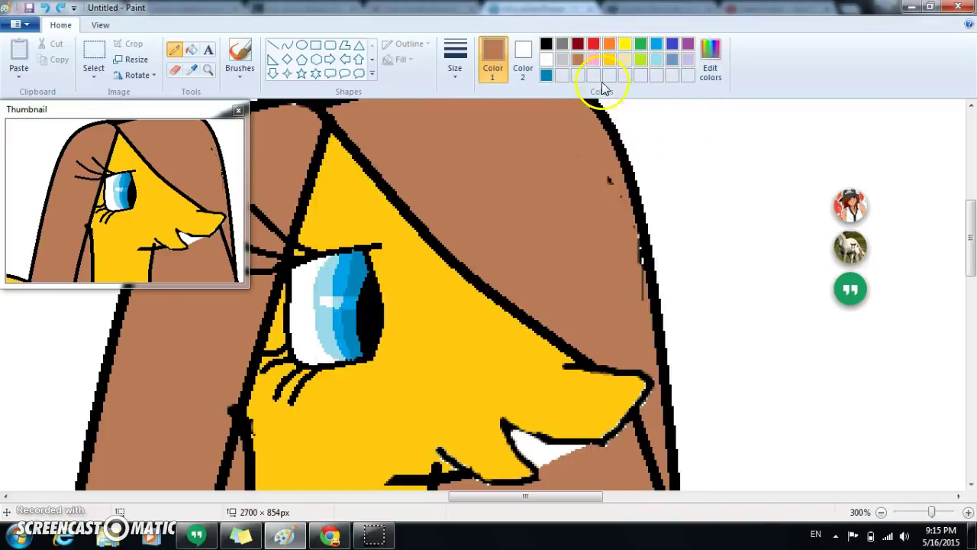
click(609, 59)
click(711, 53)
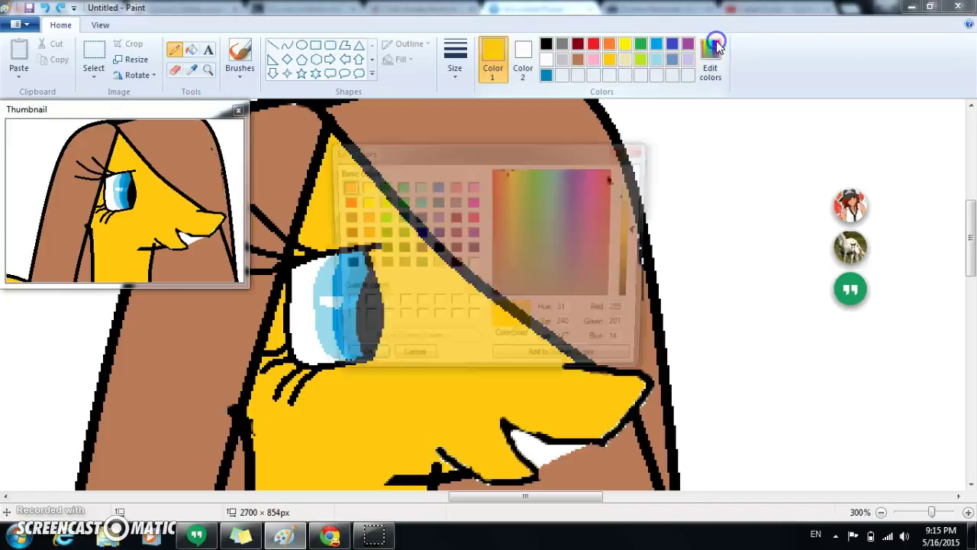
drag(642, 231, 640, 242)
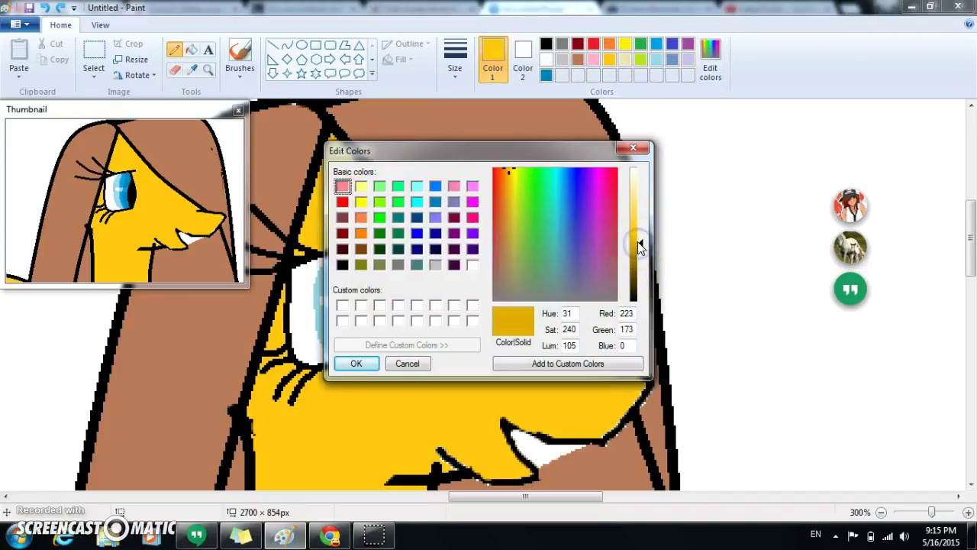
click(367, 364)
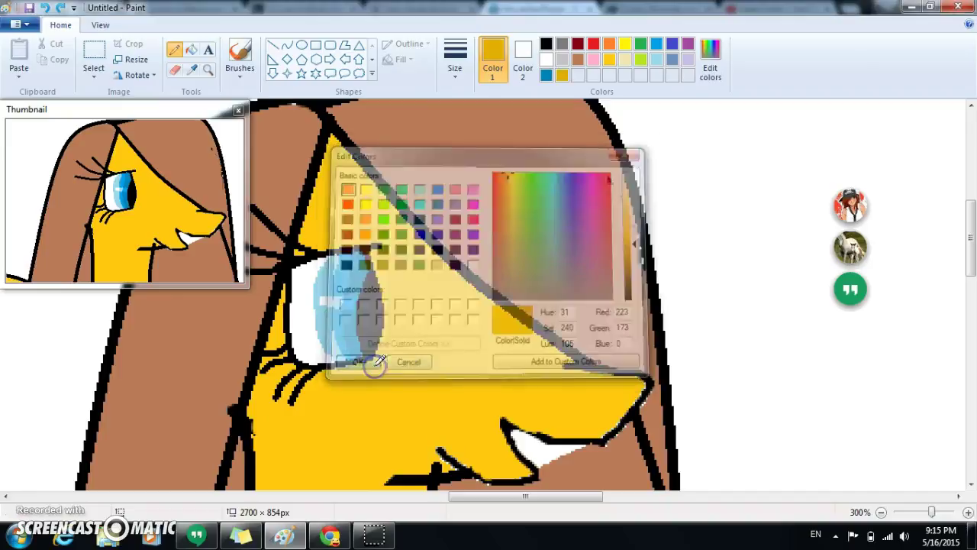
drag(611, 430, 602, 398)
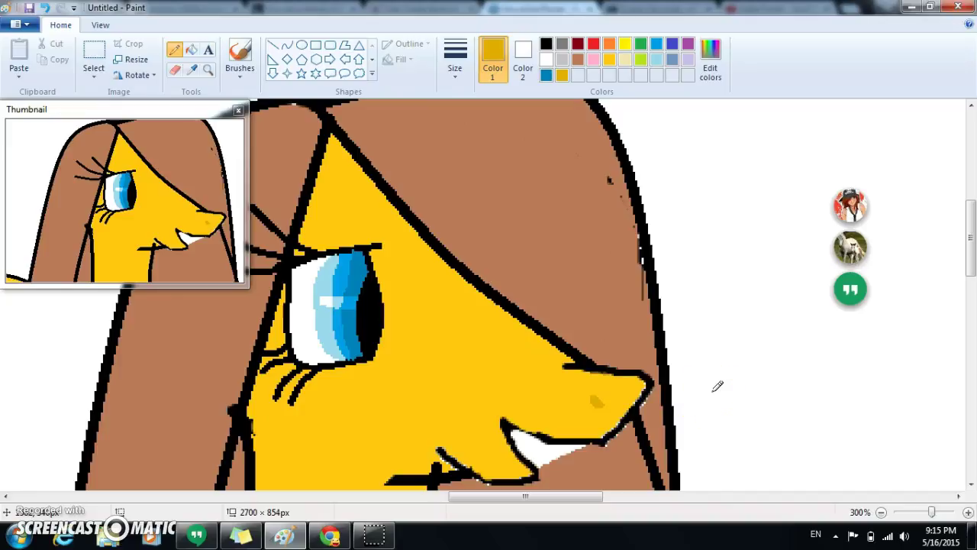
Try shading the area above the yellow pony's eye with a dark yellow curve and fill, and undo both
click(370, 238)
drag(365, 229, 326, 177)
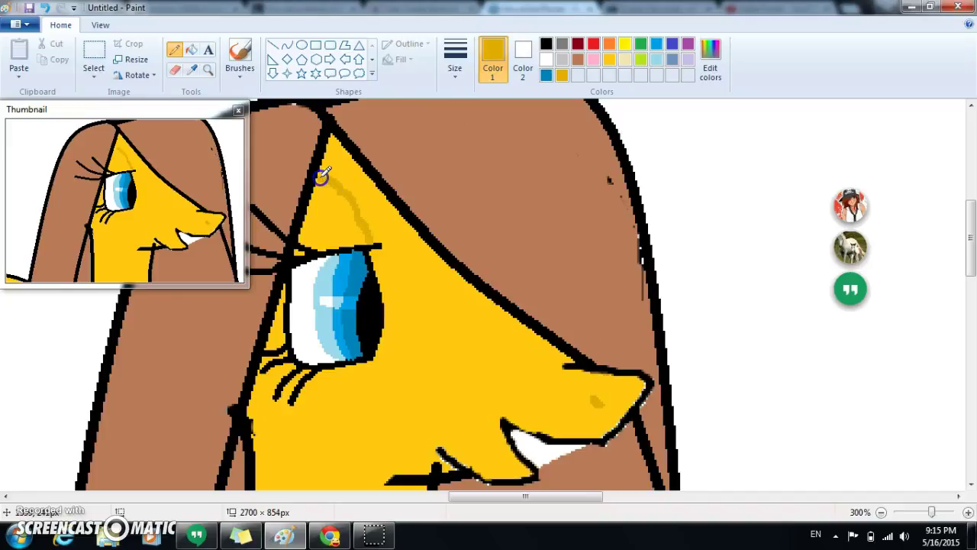
click(191, 51)
click(333, 215)
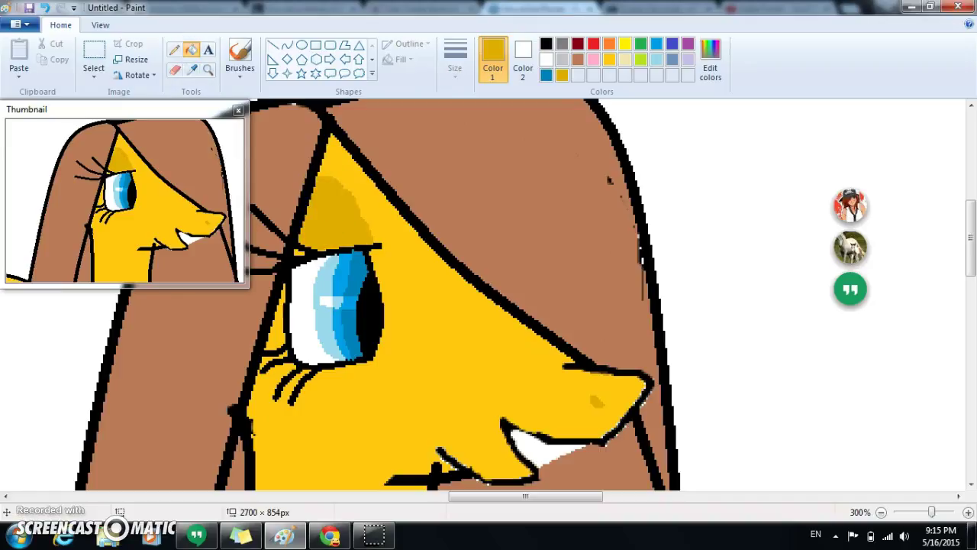
click(43, 8)
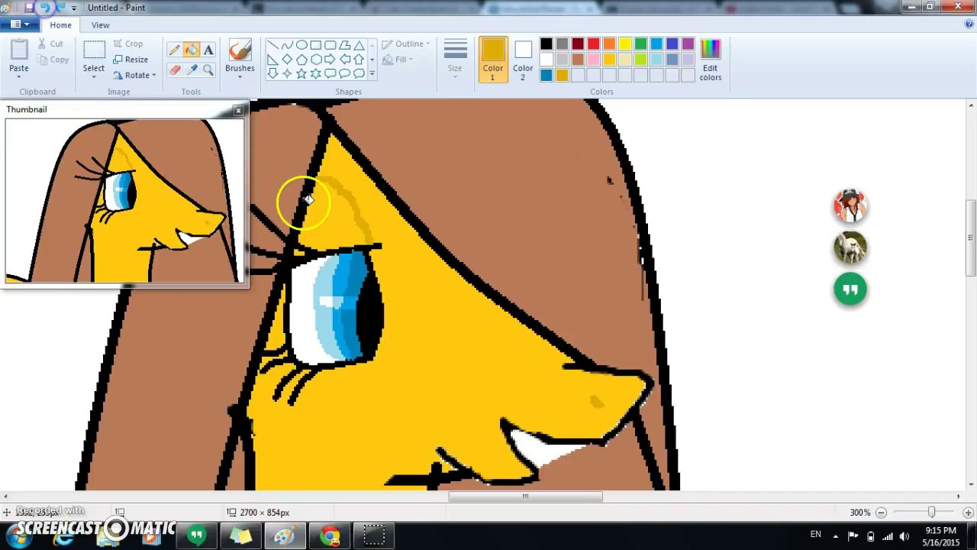
click(44, 8)
Draw a dark yellow pencil shading line from the tip of the forehead down alongside the fringe
click(174, 49)
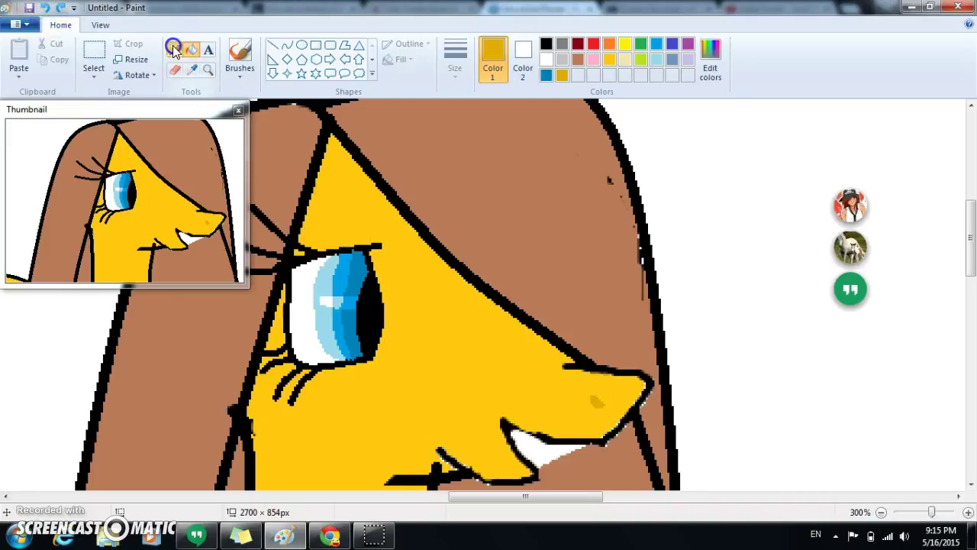
click(334, 142)
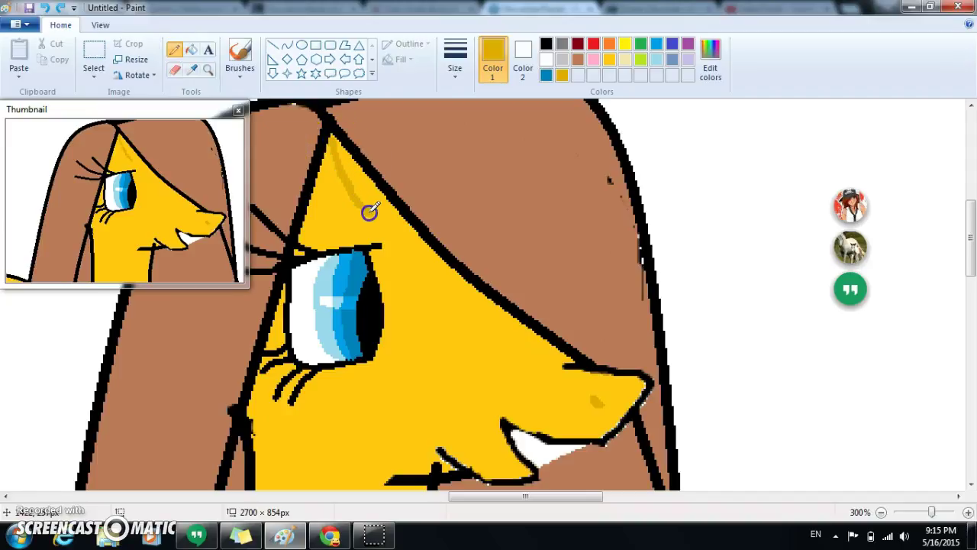